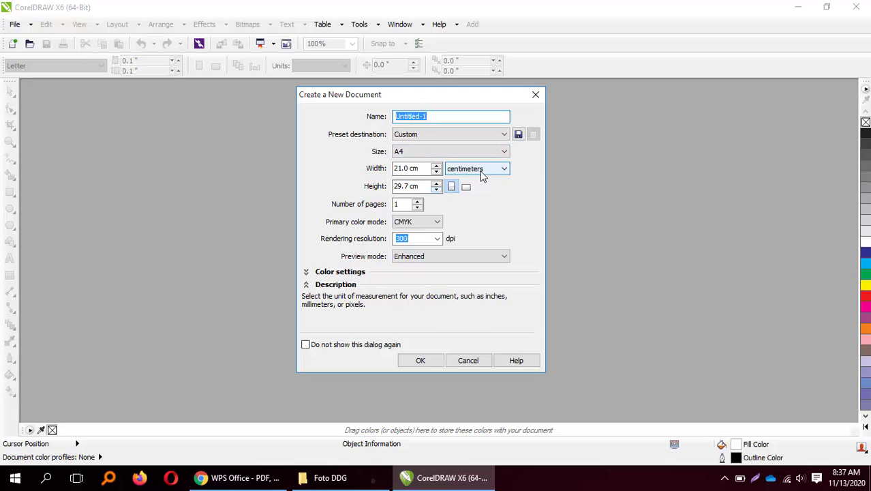
{"action": "left_click", "coordinate": [434, 359]}
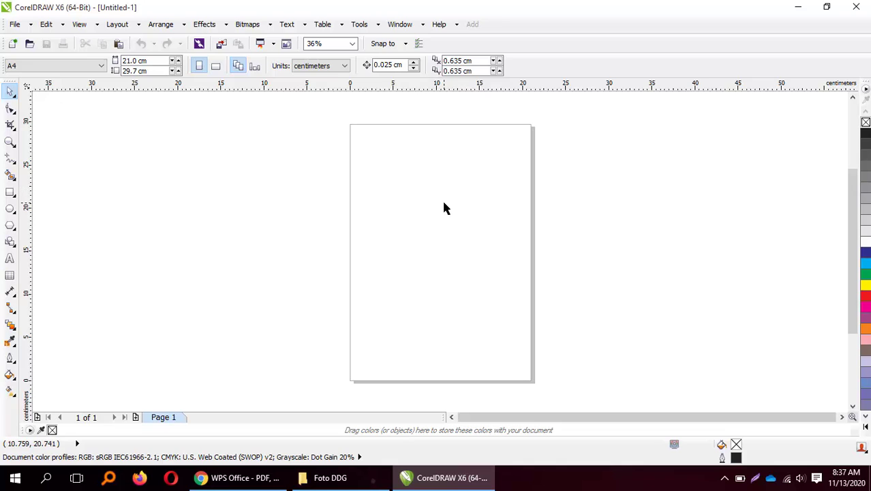
{"action": "left_click", "coordinate": [13, 24]}
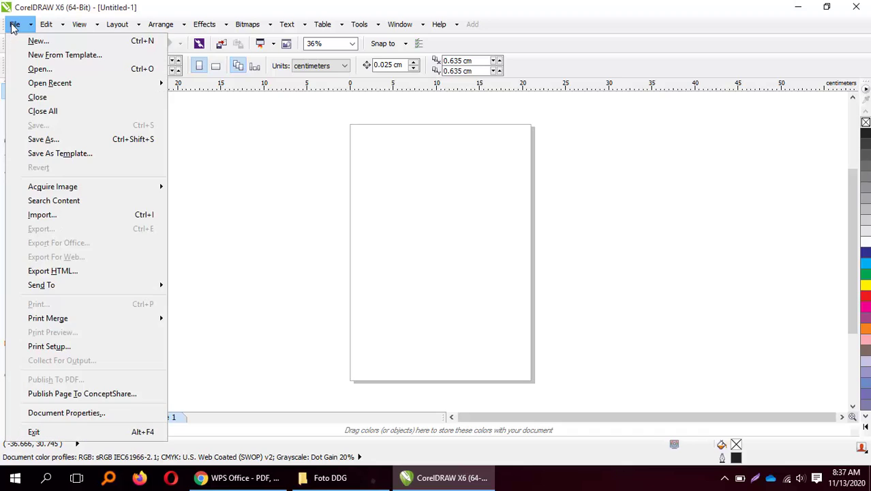
{"action": "left_click", "coordinate": [40, 97]}
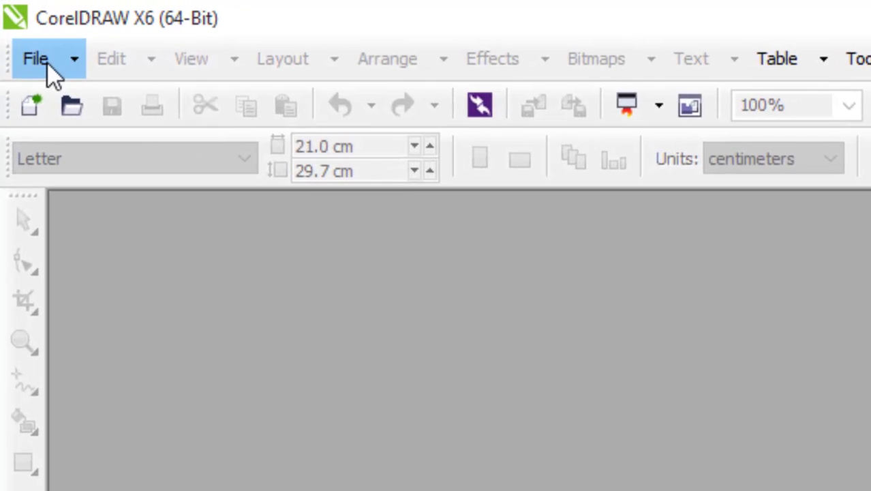
Create a new A4 portrait document in centimeters with CMYK color at 300 dpi and zoom it to the page width
{"action": "left_click", "coordinate": [47, 65]}
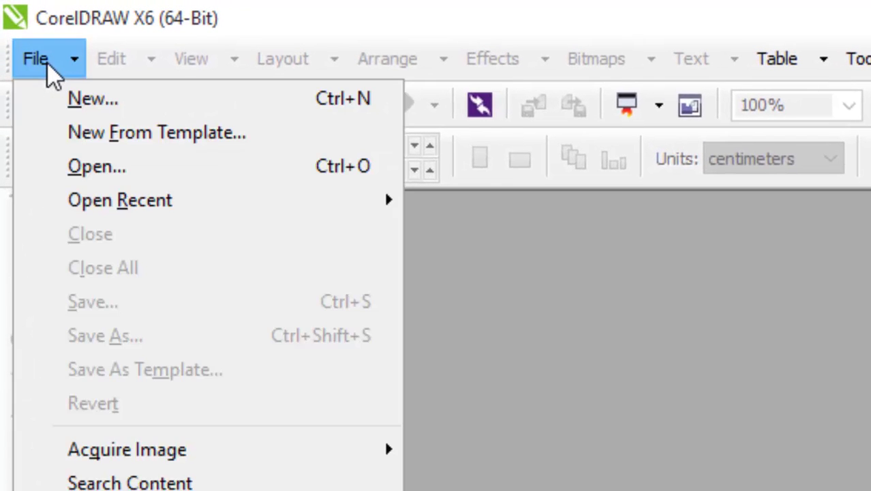
{"action": "left_click", "coordinate": [155, 109]}
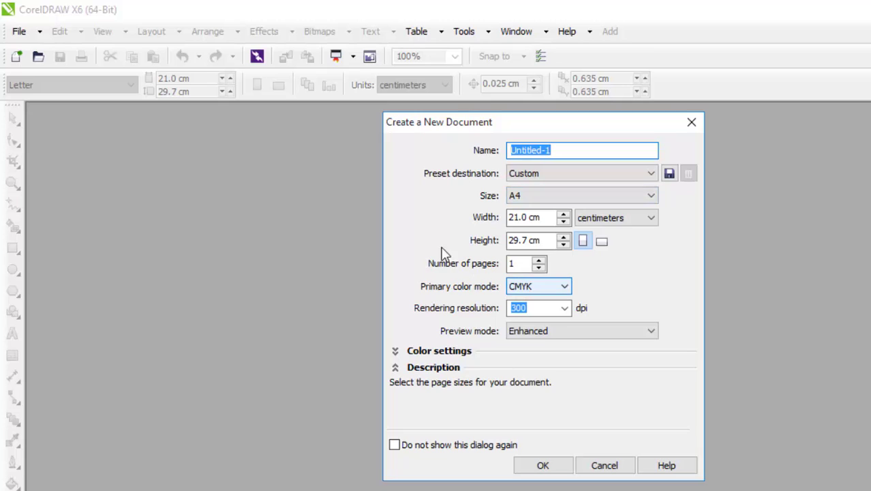
{"action": "left_click", "coordinate": [543, 466]}
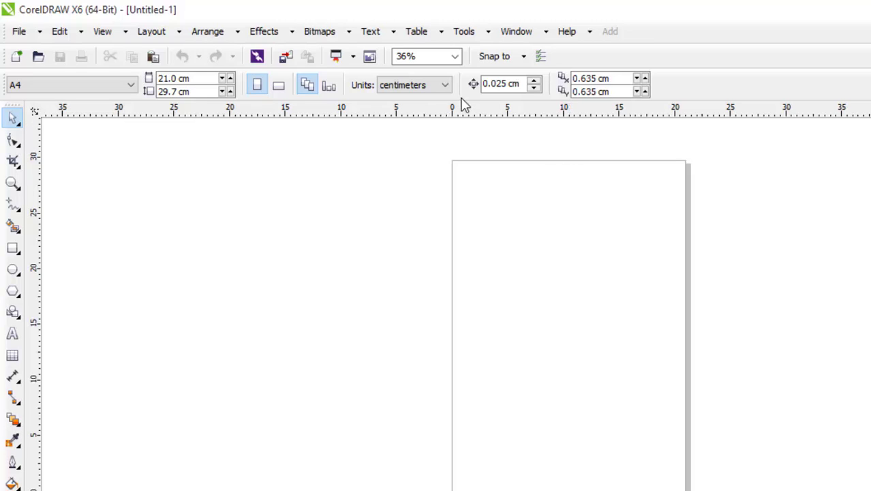
{"action": "left_click", "coordinate": [457, 59]}
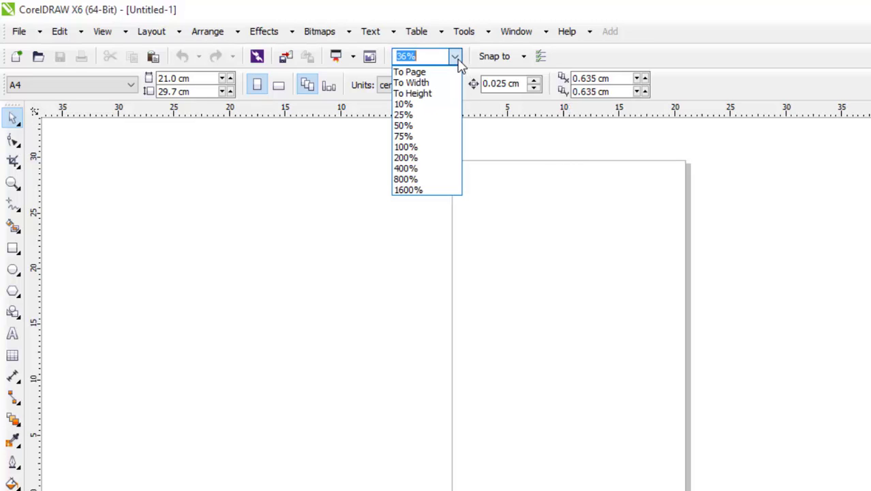
{"action": "left_click", "coordinate": [413, 82]}
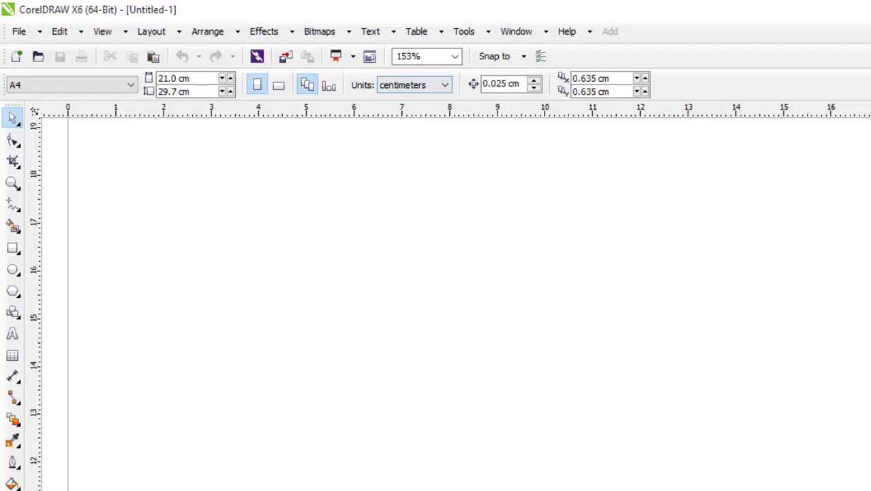
{"action": "scroll", "coordinate": [436, 300], "scroll_direction": "up", "scroll_amount": 10}
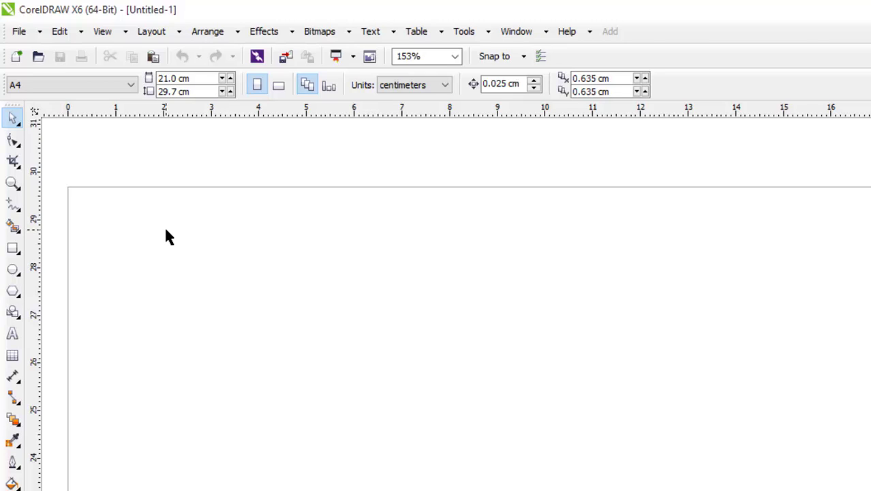
Start importing an image and browse to the Artis folder inside Pictures > Foto DDG
{"action": "left_click", "coordinate": [18, 40]}
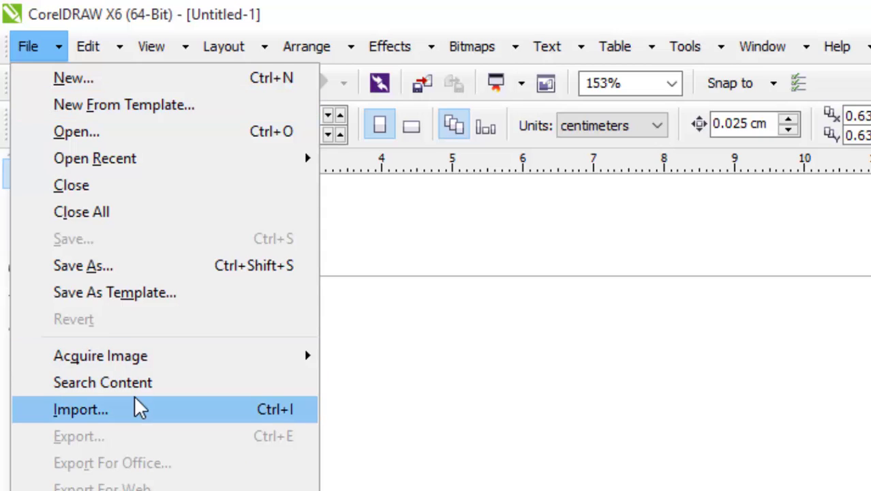
{"action": "left_click", "coordinate": [285, 409]}
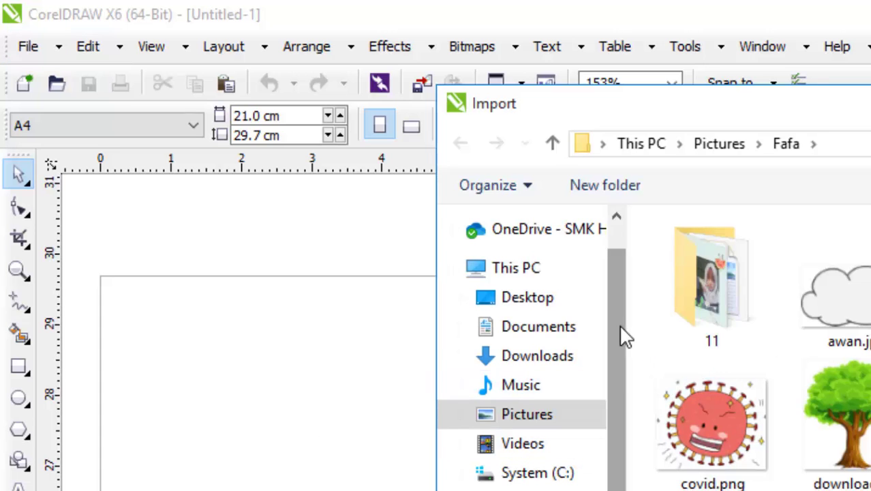
{"action": "scroll", "coordinate": [625, 334], "scroll_direction": "down", "scroll_amount": 1}
{"action": "left_click", "coordinate": [548, 463]}
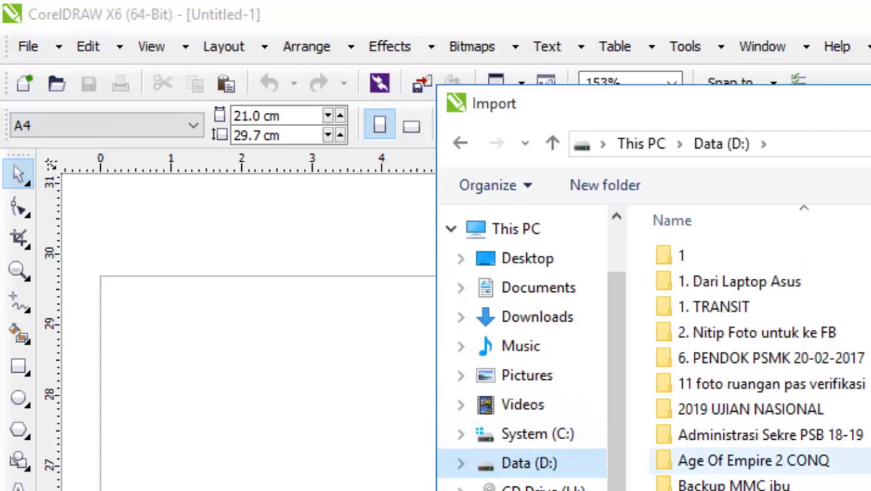
{"action": "left_click_drag", "start_coordinate": [827, 164], "coordinate": [821, 225]}
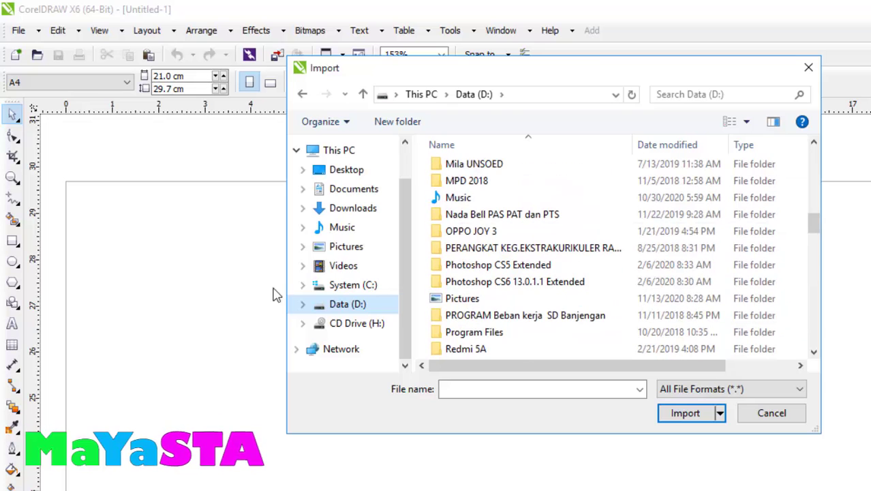
{"action": "left_click", "coordinate": [348, 247]}
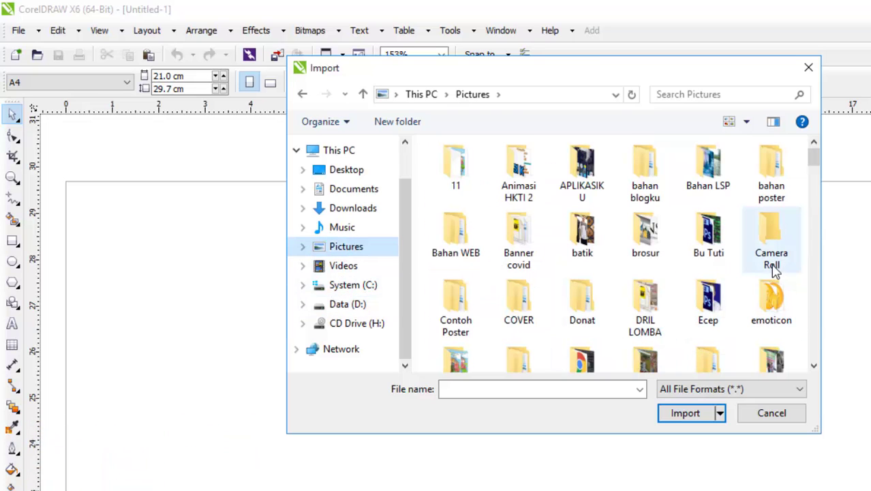
{"action": "scroll", "coordinate": [642, 315], "scroll_direction": "down", "scroll_amount": 2}
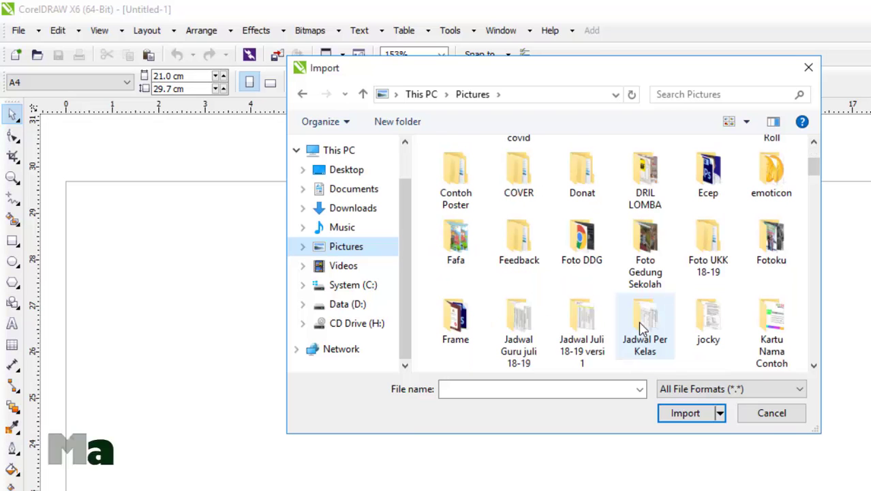
{"action": "scroll", "coordinate": [545, 334], "scroll_direction": "down", "scroll_amount": 2}
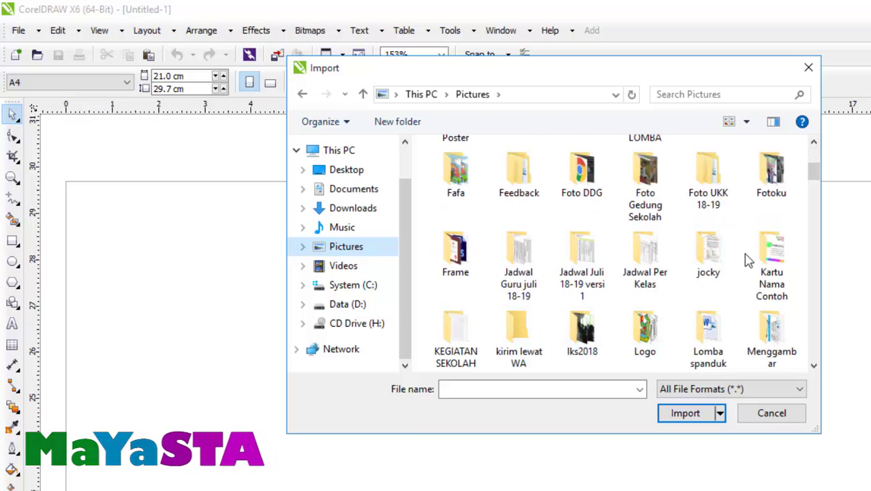
{"action": "left_click", "coordinate": [608, 189]}
{"action": "scroll", "coordinate": [598, 307], "scroll_direction": "up", "scroll_amount": 4}
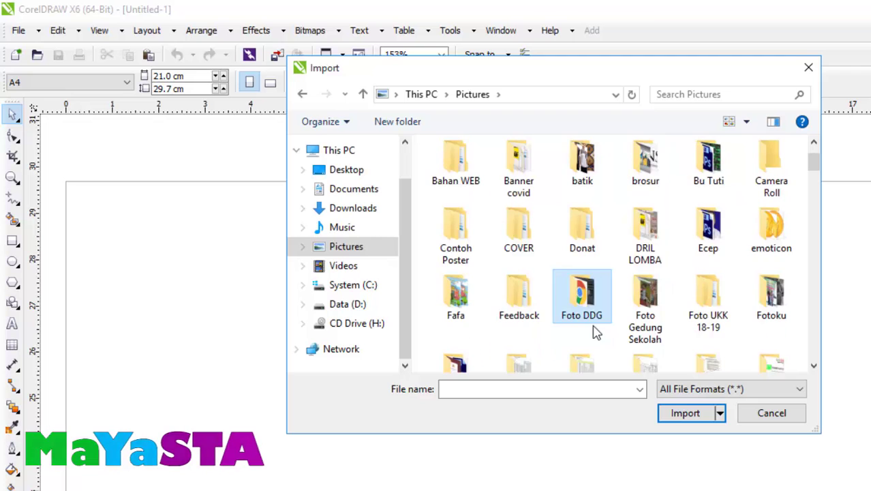
{"action": "double_click", "coordinate": [598, 306]}
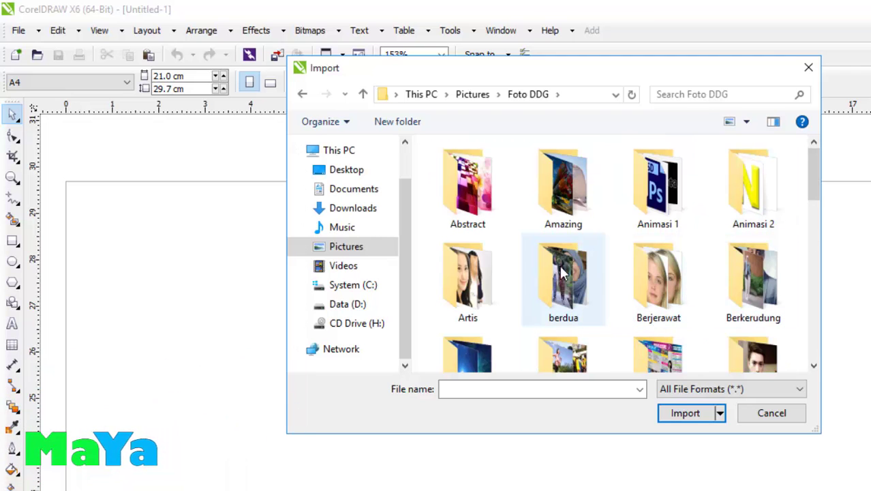
{"action": "double_click", "coordinate": [469, 274]}
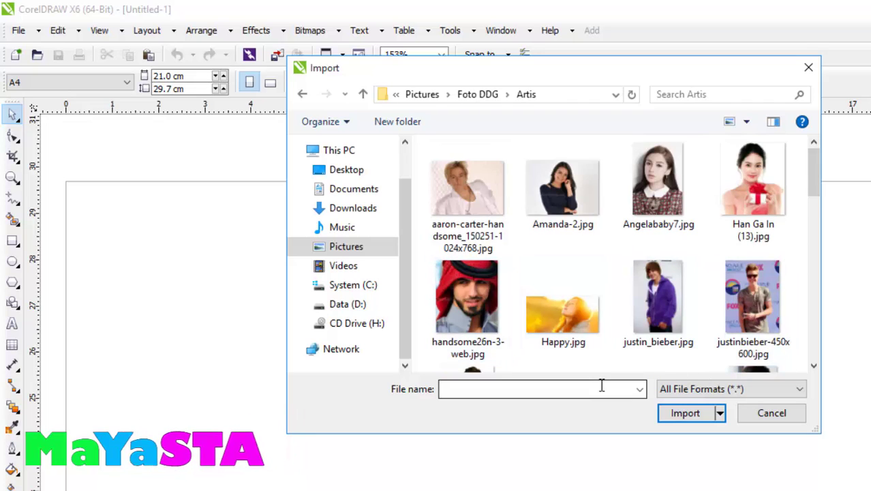
Import justin_bieber.jpg and place it about 4 cm wide and 5.9 cm high near the page's upper-left corner
{"action": "scroll", "coordinate": [815, 175], "scroll_direction": "down", "scroll_amount": 1}
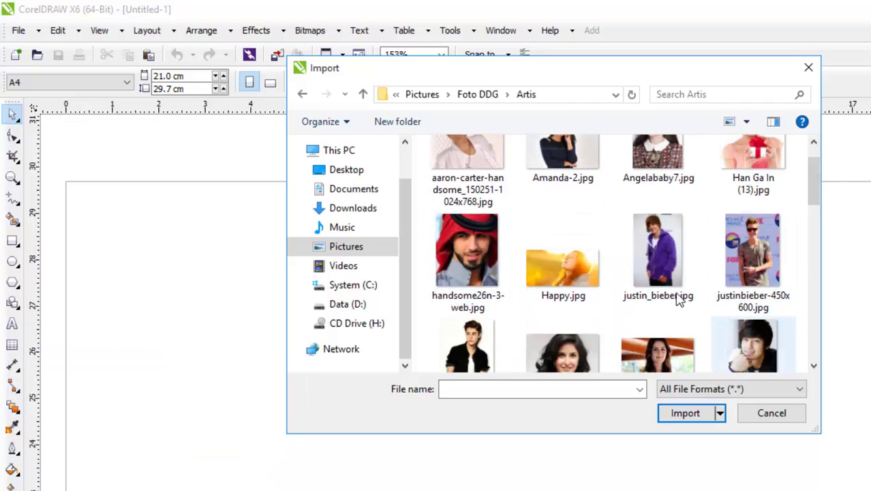
{"action": "left_click", "coordinate": [660, 254]}
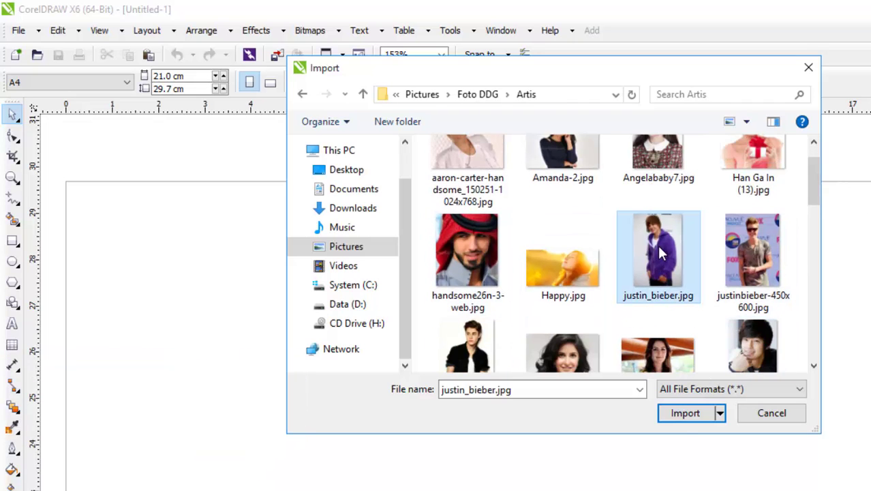
{"action": "left_click", "coordinate": [685, 413]}
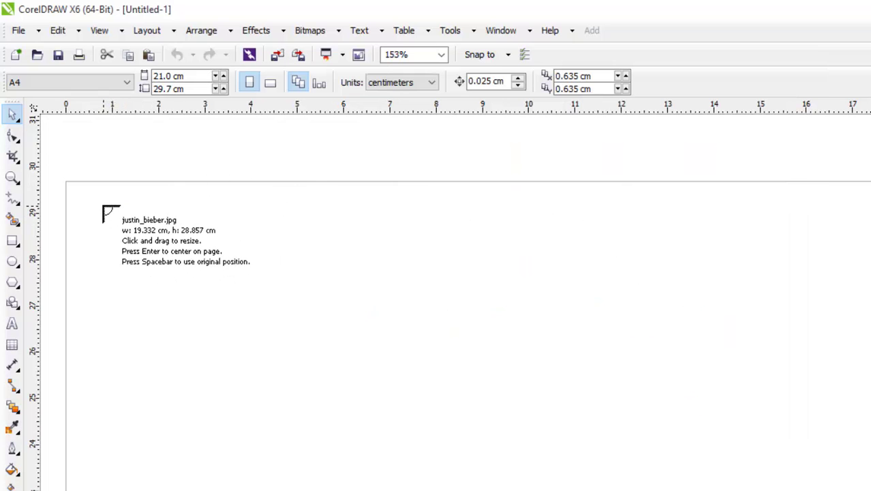
{"action": "left_click_drag", "start_coordinate": [103, 206], "coordinate": [349, 483]}
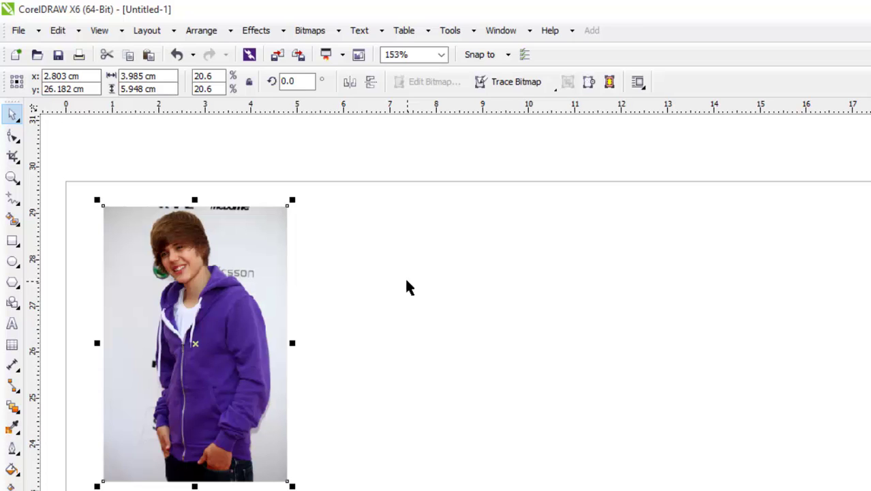
{"action": "left_click_drag", "start_coordinate": [272, 248], "coordinate": [256, 241]}
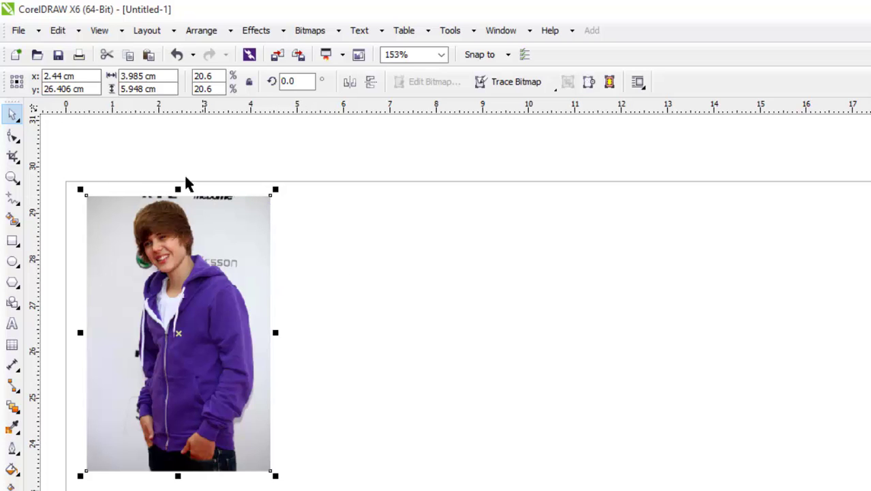
Import Angelababy7.jpg, place it to the right of the first photo and scale it proportionally to about 3.4 by 5 cm
{"action": "left_click", "coordinate": [26, 34]}
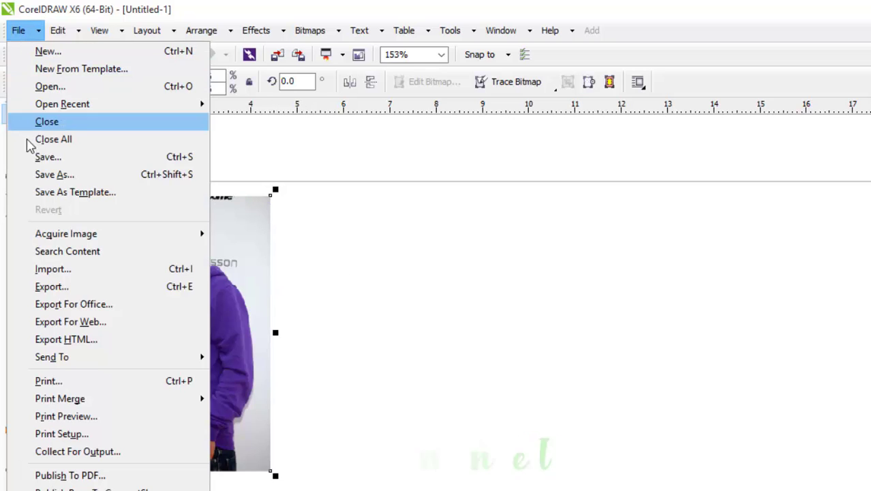
{"action": "left_click", "coordinate": [52, 268]}
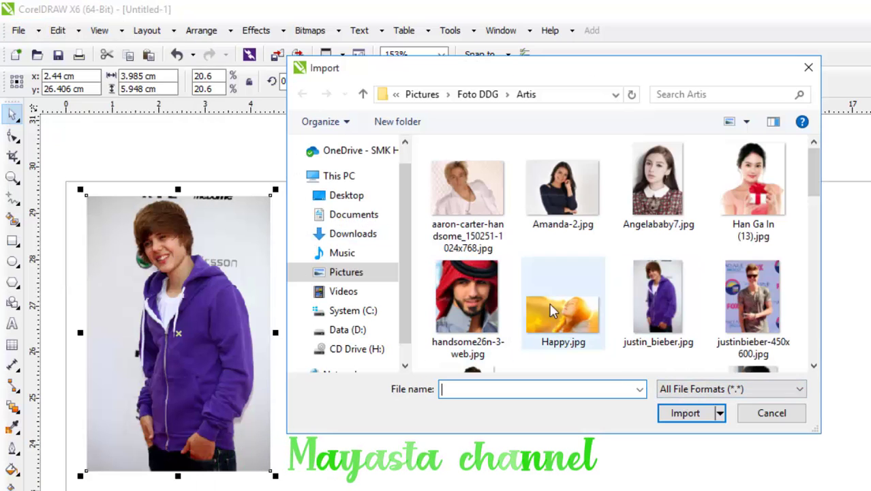
{"action": "left_click", "coordinate": [571, 191]}
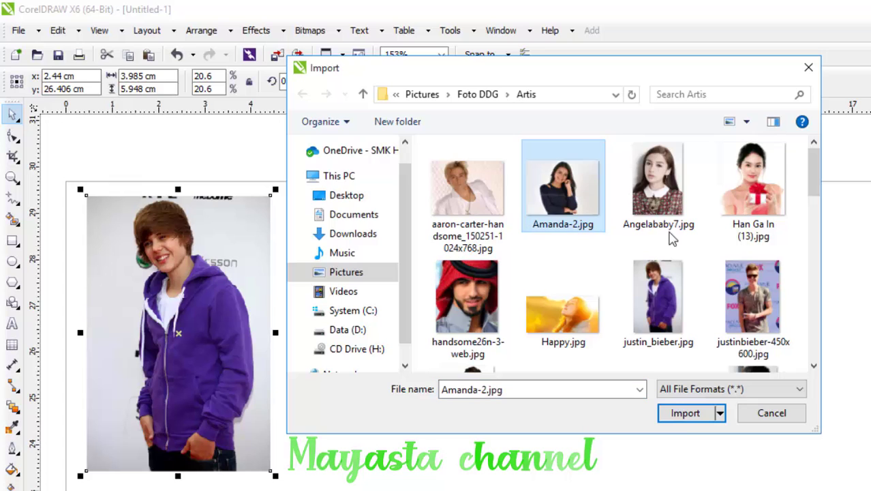
{"action": "left_click", "coordinate": [689, 199]}
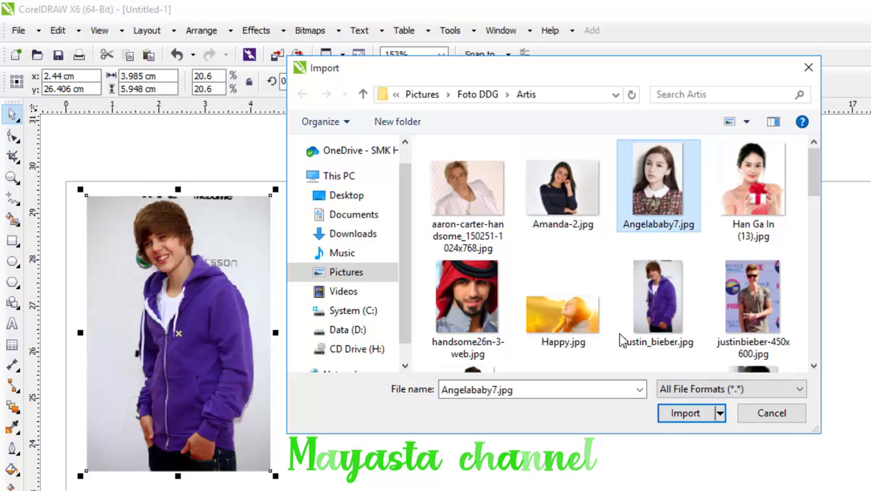
{"action": "left_click", "coordinate": [685, 413]}
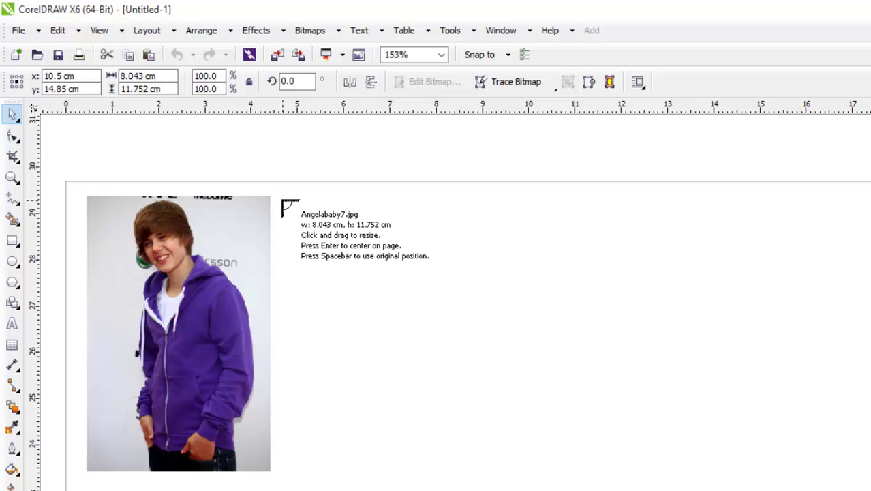
{"action": "left_click_drag", "start_coordinate": [281, 199], "coordinate": [411, 324]}
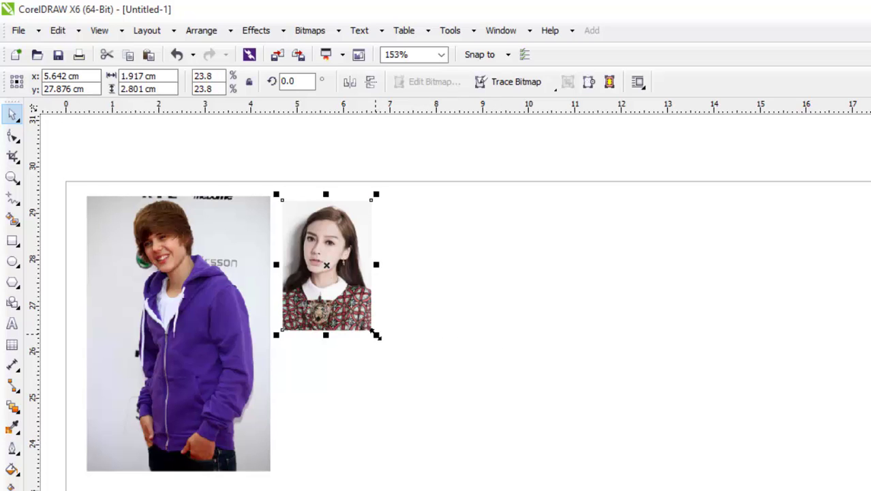
{"action": "left_click_drag", "start_coordinate": [376, 334], "coordinate": [479, 444]}
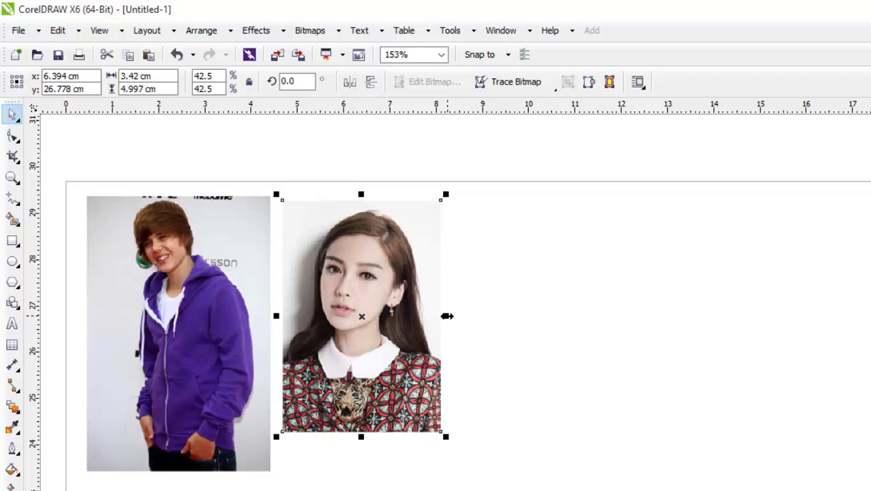
Try stretching the second photo horizontally to about 7.8 cm wide, undo the stretch and deselect the photo
{"action": "left_click_drag", "start_coordinate": [447, 316], "coordinate": [650, 341]}
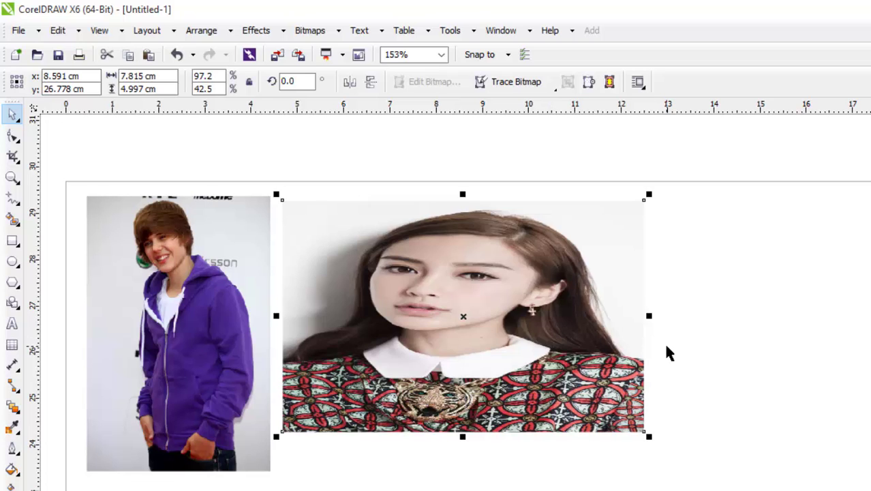
{"action": "key", "text": "ctrl+z"}
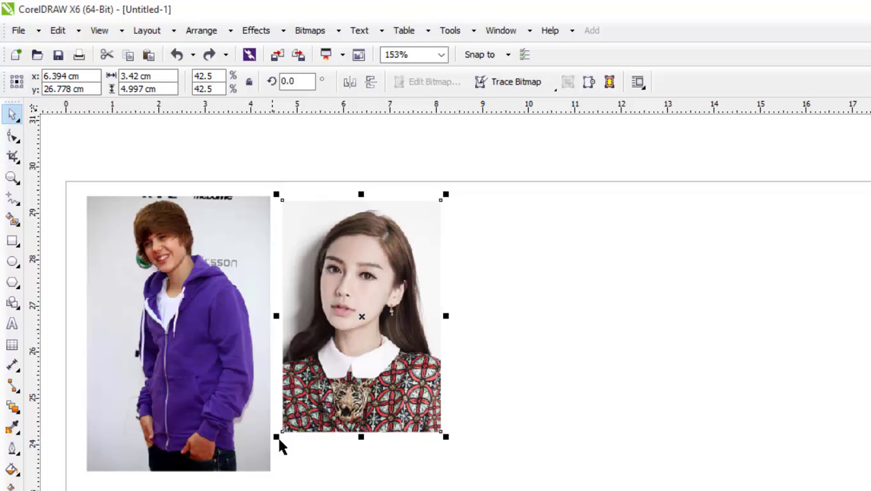
{"action": "left_click", "coordinate": [536, 298]}
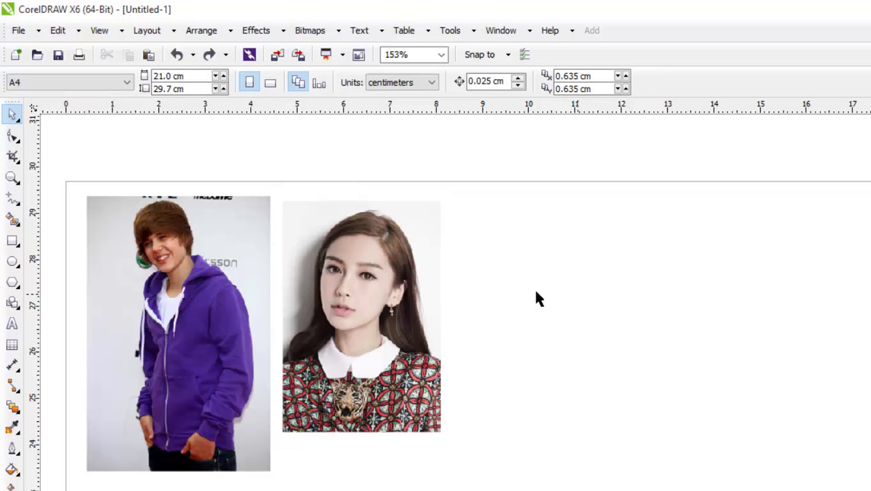
Import Kim-Bum-Aktor-Ganteng-Korea.jpg, Lily Collins.jpg, Katrina kaif.jpg and messi 1.jpg together from the Artis folder
{"action": "left_click", "coordinate": [19, 30]}
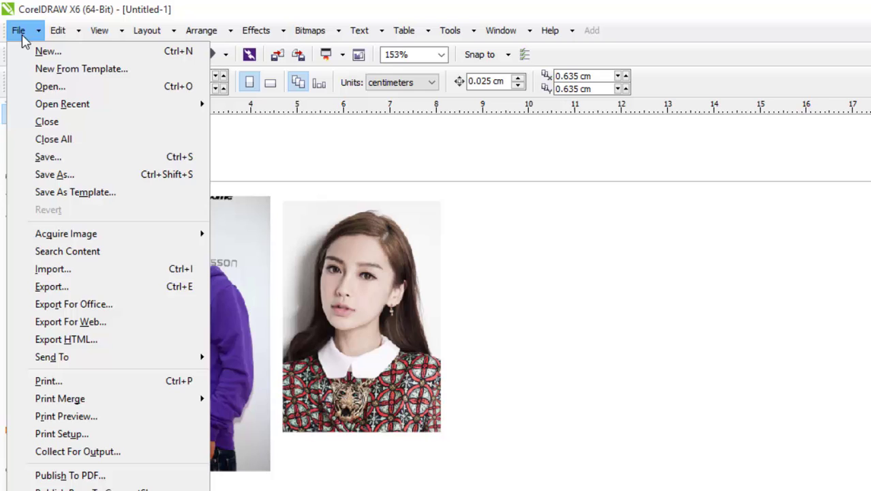
{"action": "left_click", "coordinate": [53, 269]}
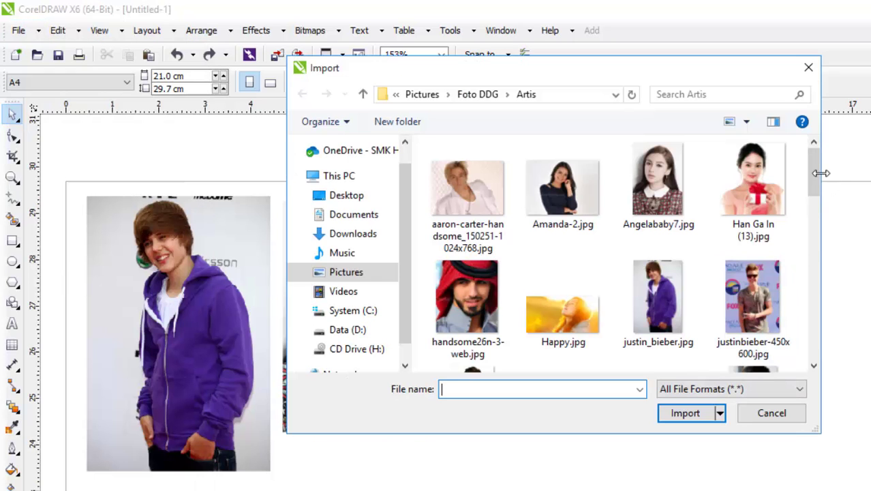
{"action": "left_click_drag", "start_coordinate": [816, 185], "coordinate": [821, 228]}
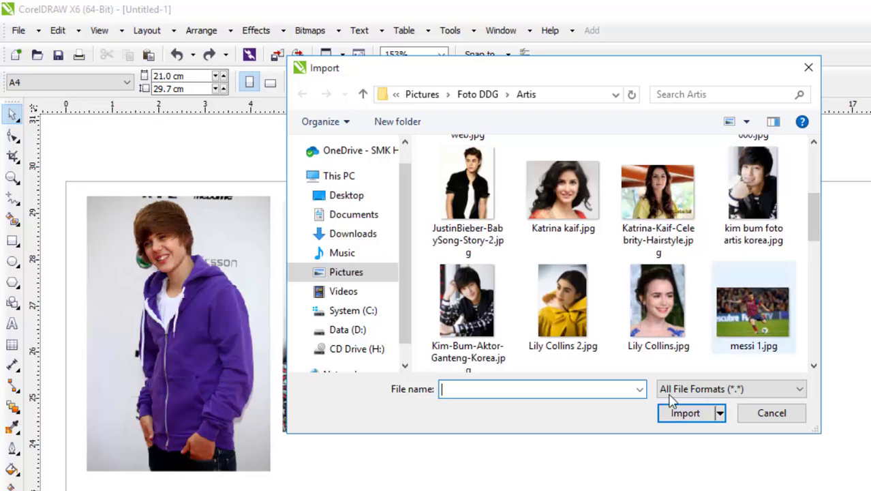
{"action": "left_click", "coordinate": [463, 314]}
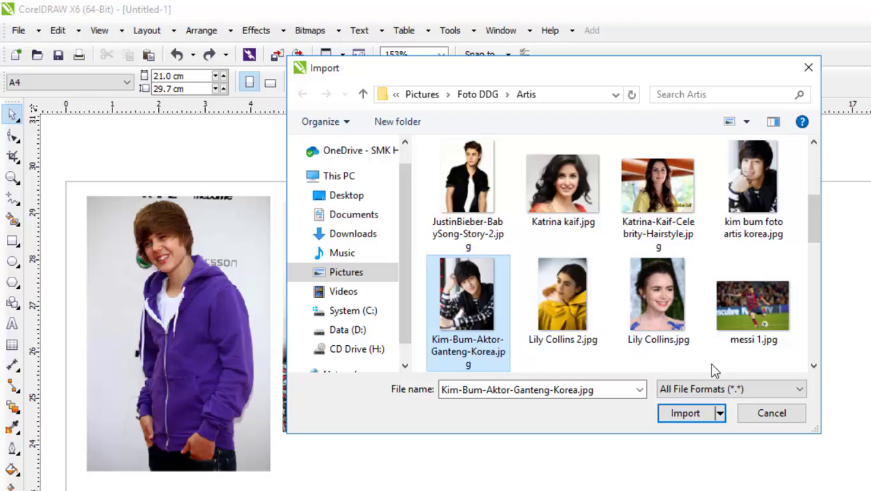
{"action": "left_click", "coordinate": [665, 307], "text": "ctrl"}
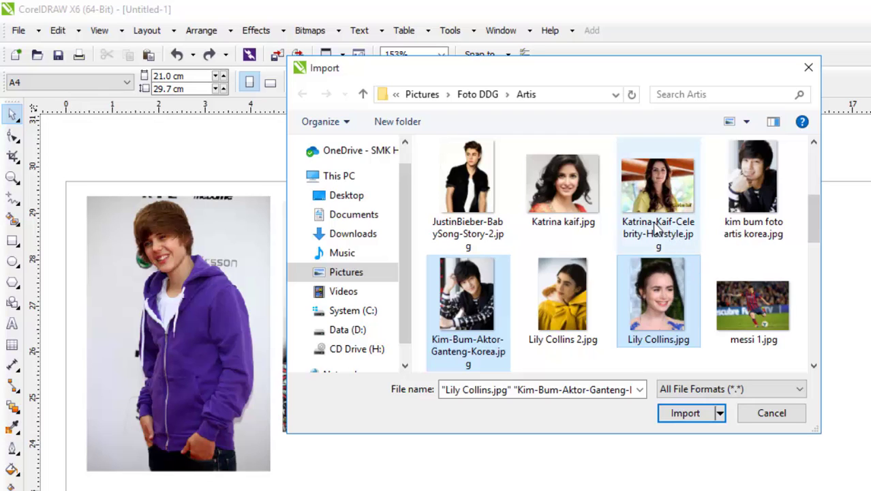
{"action": "left_click", "coordinate": [574, 197], "text": "ctrl"}
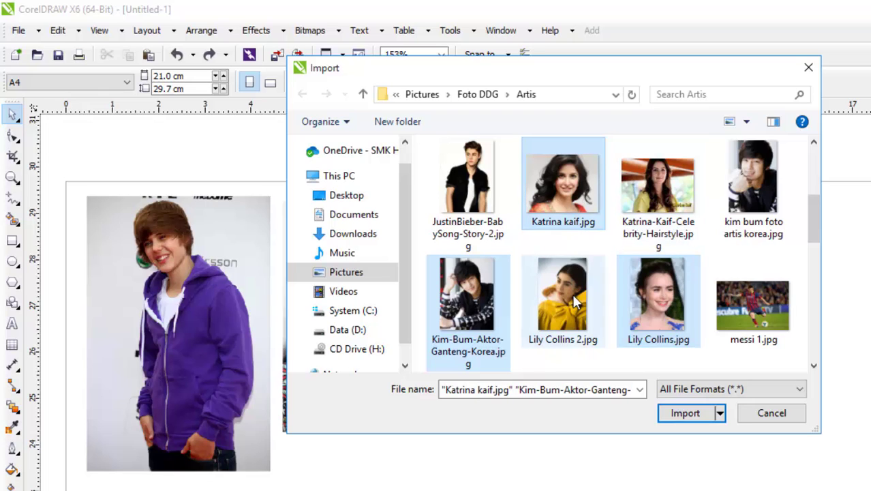
{"action": "left_click", "coordinate": [754, 318], "text": "ctrl"}
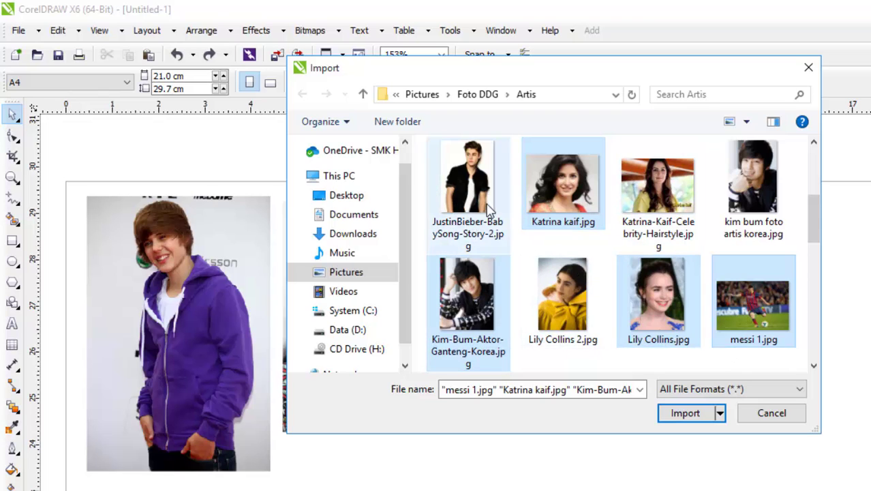
{"action": "left_click", "coordinate": [686, 414]}
Place the four photos in a row right of the existing two, with Katrina kaif.jpg about 4.2 by 3.4 cm and messi 1.jpg about 2.2 by 1.5 cm
{"action": "left_click_drag", "start_coordinate": [455, 206], "coordinate": [641, 389]}
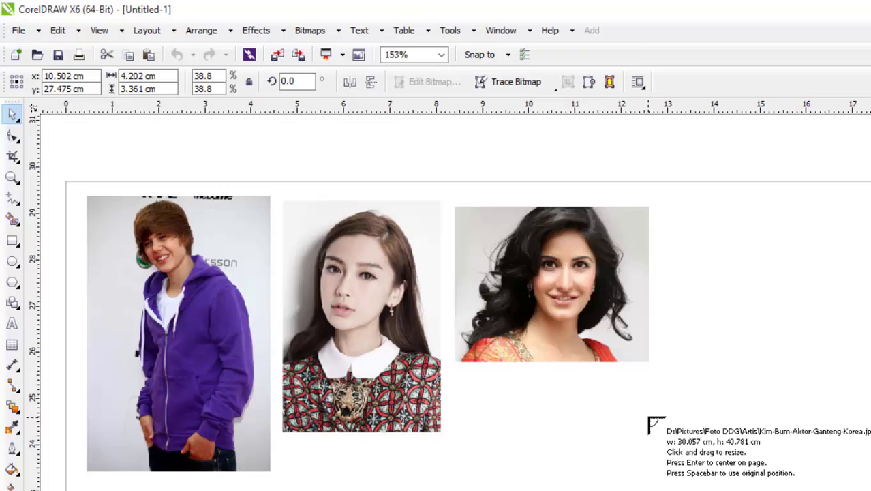
{"action": "left_click_drag", "start_coordinate": [659, 206], "coordinate": [842, 351]}
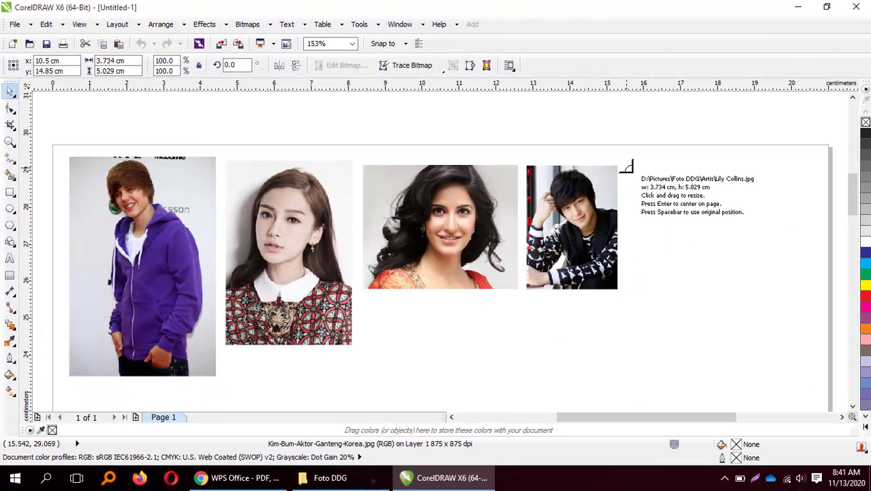
{"action": "left_click_drag", "start_coordinate": [625, 167], "coordinate": [726, 287]}
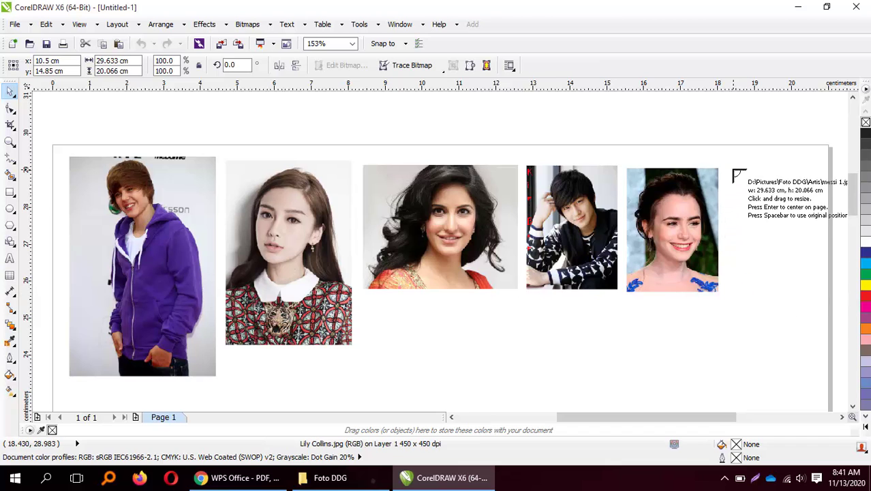
{"action": "left_click_drag", "start_coordinate": [734, 171], "coordinate": [809, 312]}
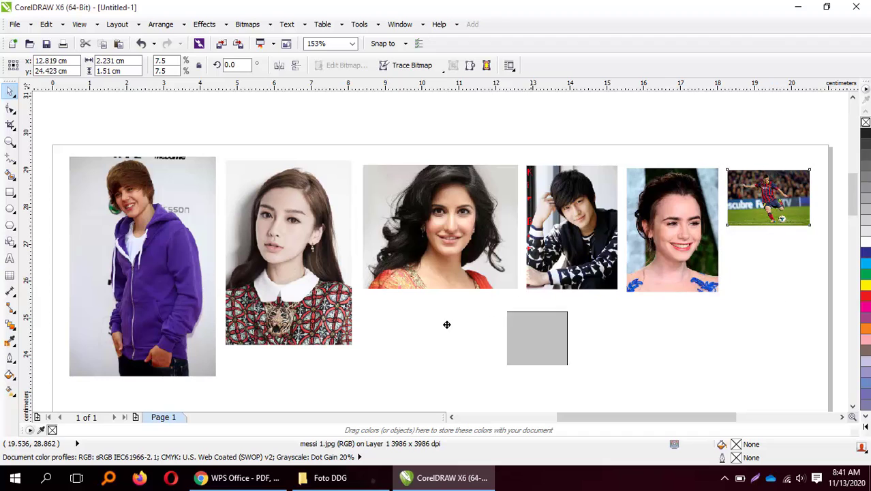
Move the football photo directly below the third photo, scale it proportionally to about 4.2 by 2.8 cm and deselect it
{"action": "left_click_drag", "start_coordinate": [447, 325], "coordinate": [413, 302]}
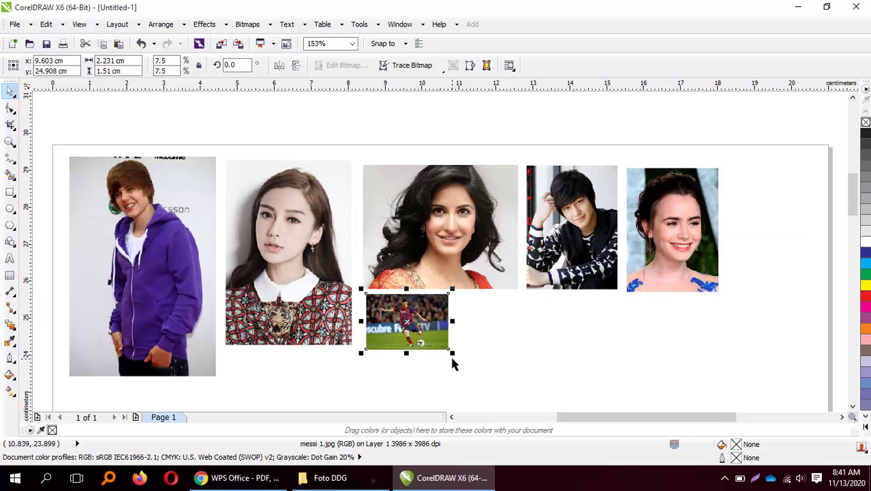
{"action": "left_click_drag", "start_coordinate": [452, 352], "coordinate": [525, 387]}
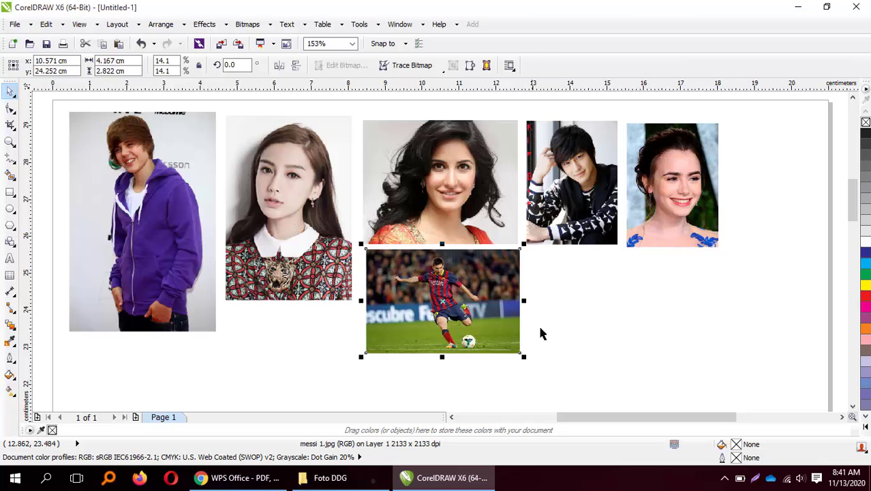
{"action": "left_click", "coordinate": [576, 324]}
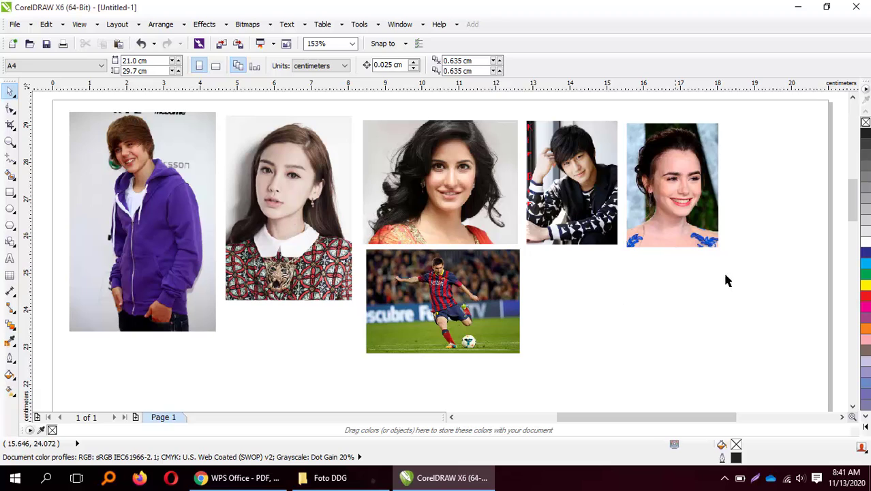
Import park-min-young3.jpg, qiip-youtube-mp4_000024116.jpg, Michelle4.jpg, Michelle-Zudith.jpeg and siwon.jpg together from the Artis folder
{"action": "left_click_drag", "start_coordinate": [853, 213], "coordinate": [853, 250]}
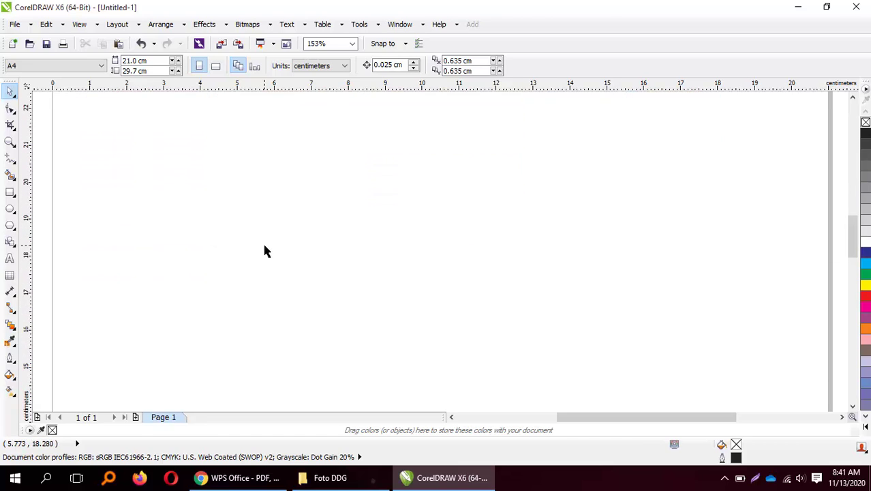
{"action": "left_click", "coordinate": [15, 25]}
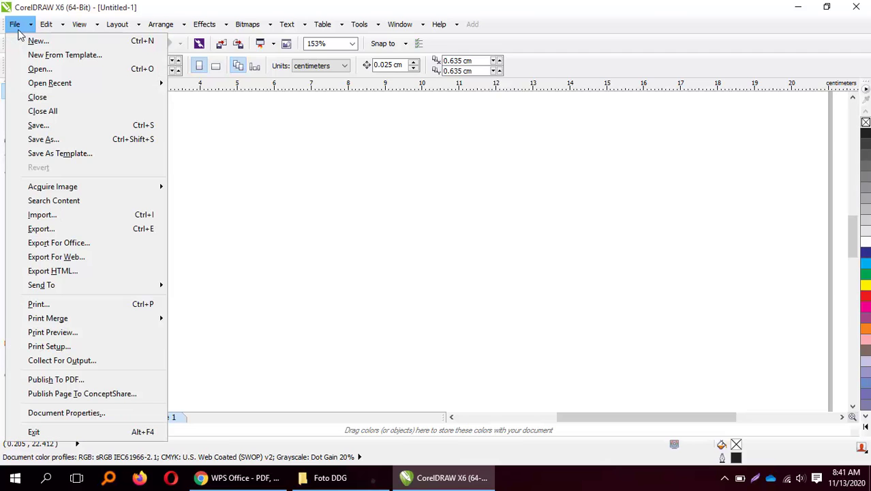
{"action": "left_click", "coordinate": [41, 215]}
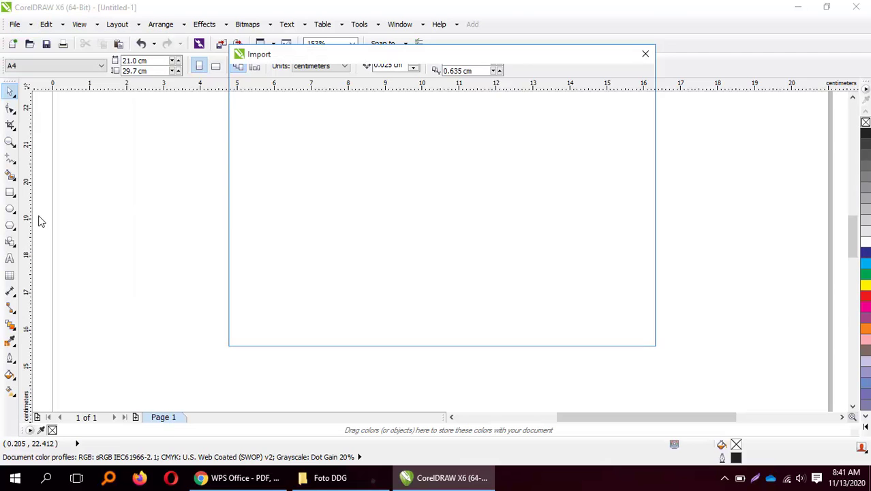
{"action": "left_click_drag", "start_coordinate": [650, 144], "coordinate": [652, 228]}
{"action": "left_click", "coordinate": [527, 224]}
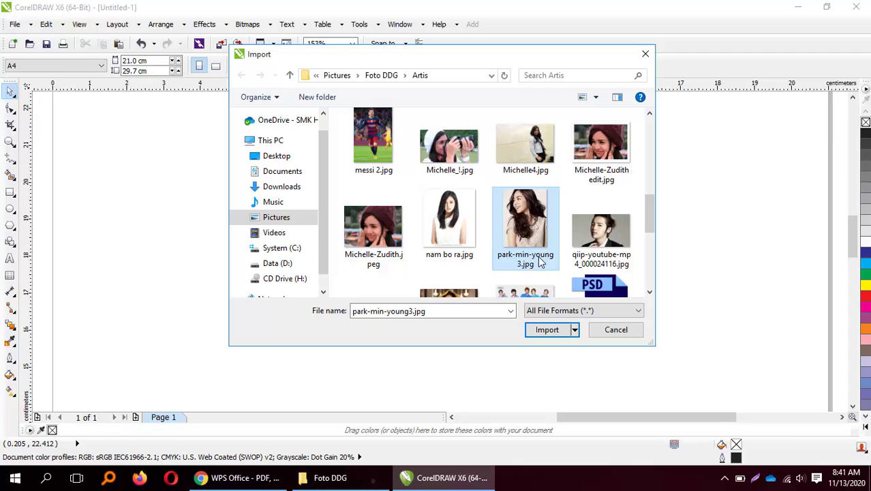
{"action": "left_click", "coordinate": [601, 235], "text": "ctrl"}
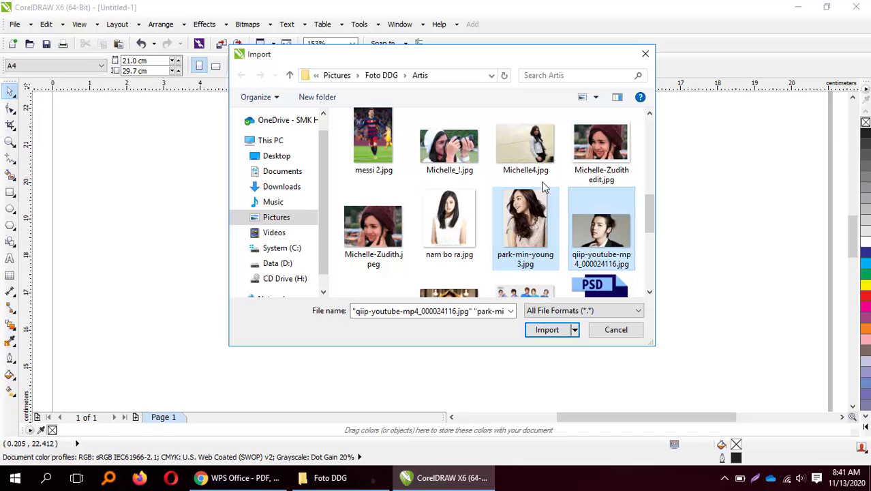
{"action": "left_click", "coordinate": [518, 141], "text": "ctrl"}
{"action": "left_click", "coordinate": [372, 232], "text": "ctrl"}
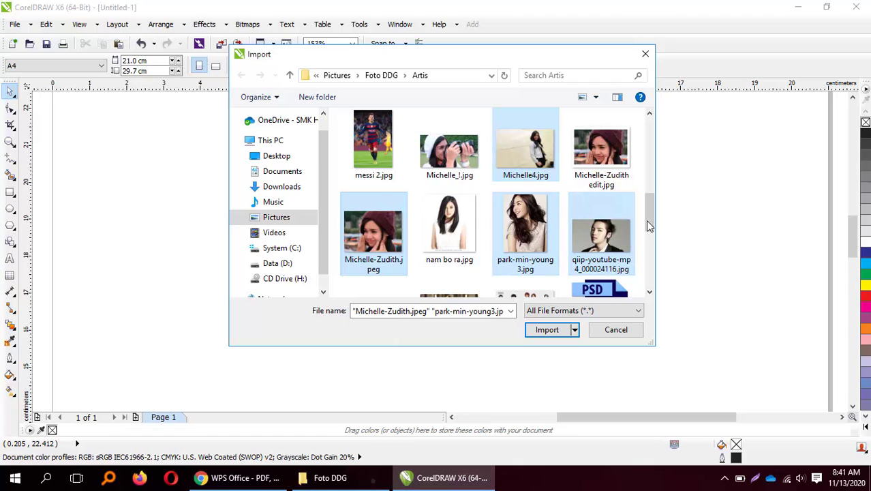
{"action": "left_click_drag", "start_coordinate": [653, 218], "coordinate": [653, 239]}
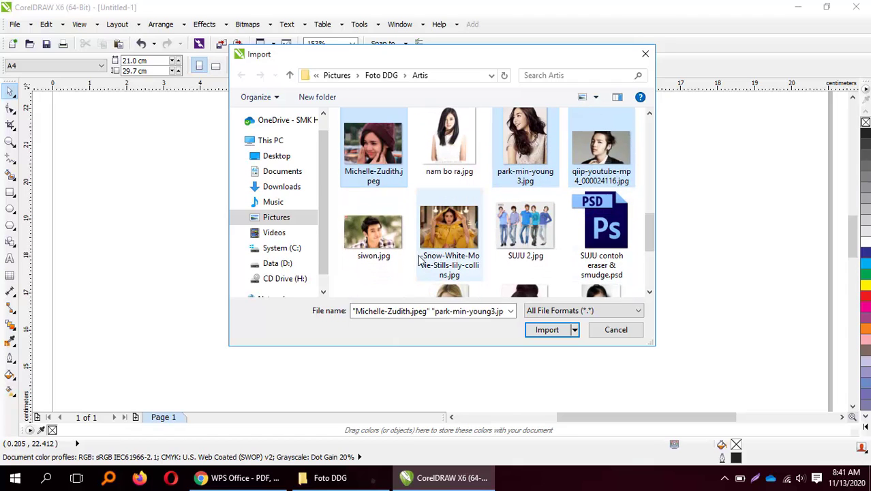
{"action": "left_click", "coordinate": [374, 231], "text": "ctrl"}
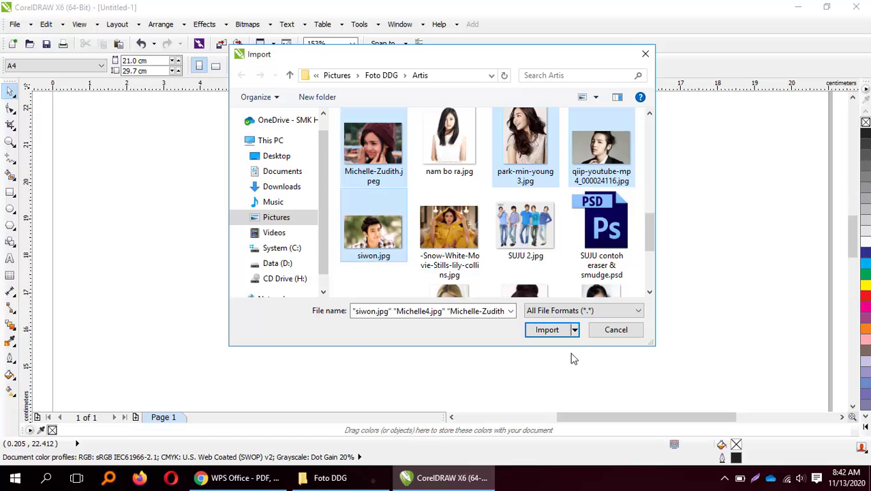
{"action": "left_click", "coordinate": [548, 330]}
Place the first four photos in a row across the empty middle of the page and siwon.jpg below the first, about 7 by 3.9 cm
{"action": "left_click_drag", "start_coordinate": [66, 104], "coordinate": [254, 230]}
{"action": "left_click_drag", "start_coordinate": [263, 104], "coordinate": [469, 251]}
{"action": "left_click_drag", "start_coordinate": [482, 107], "coordinate": [713, 291]}
{"action": "left_click_drag", "start_coordinate": [651, 117], "coordinate": [811, 326]}
{"action": "left_click_drag", "start_coordinate": [70, 250], "coordinate": [422, 369]}
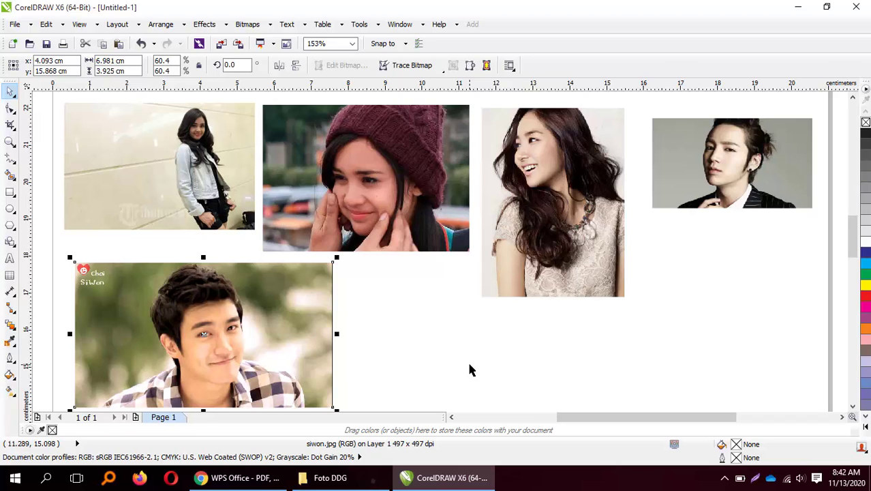
{"action": "left_click", "coordinate": [13, 27]}
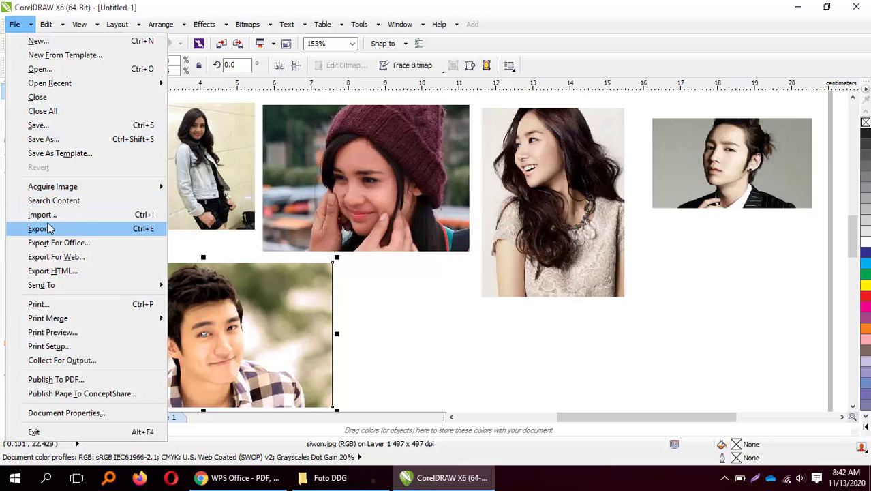
{"action": "left_click", "coordinate": [412, 360]}
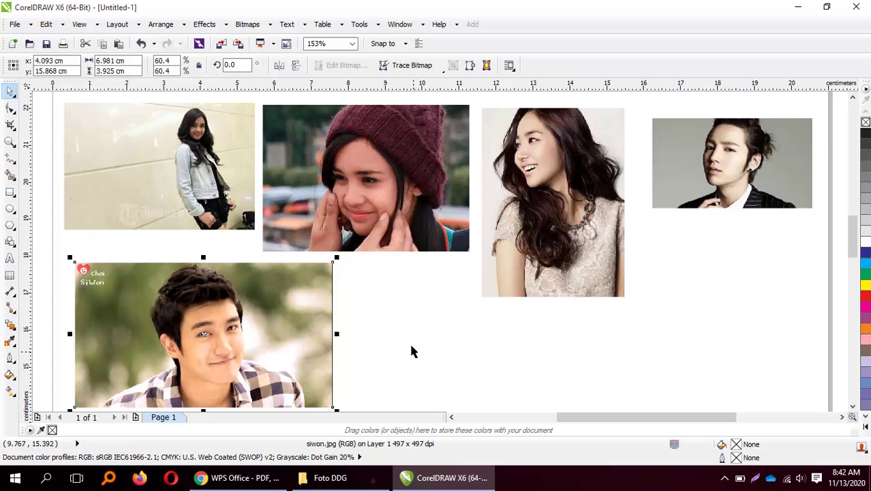
{"action": "left_click_drag", "start_coordinate": [856, 246], "coordinate": [853, 288]}
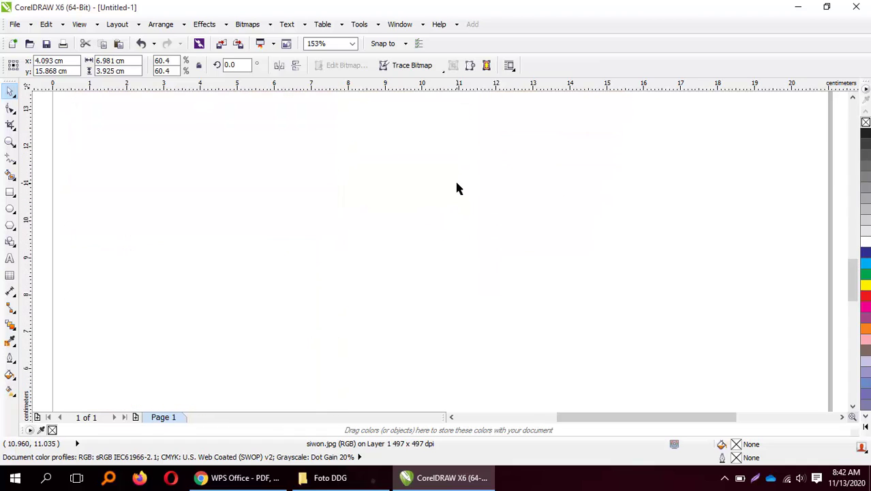
Switch to File Explorer, open the Berkerudung folder inside Foto DDG and copy Pramuka1.jpg
{"action": "left_click", "coordinate": [330, 477]}
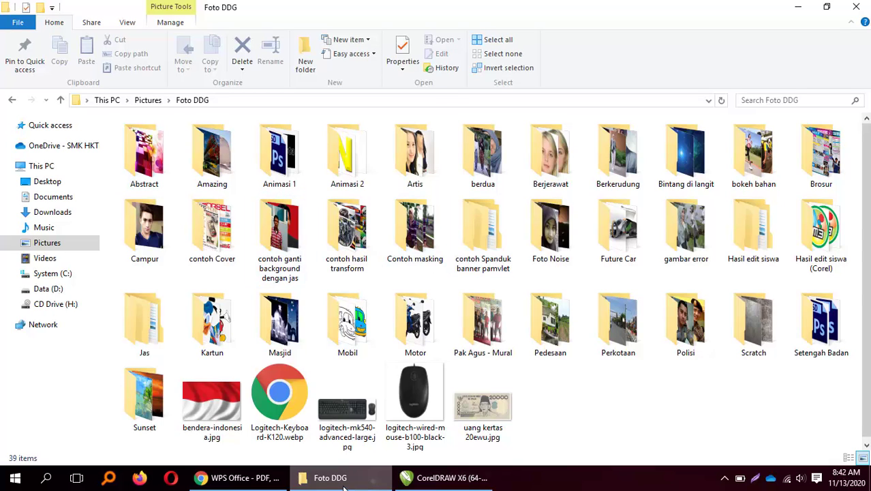
{"action": "mouse_move", "coordinate": [346, 483]}
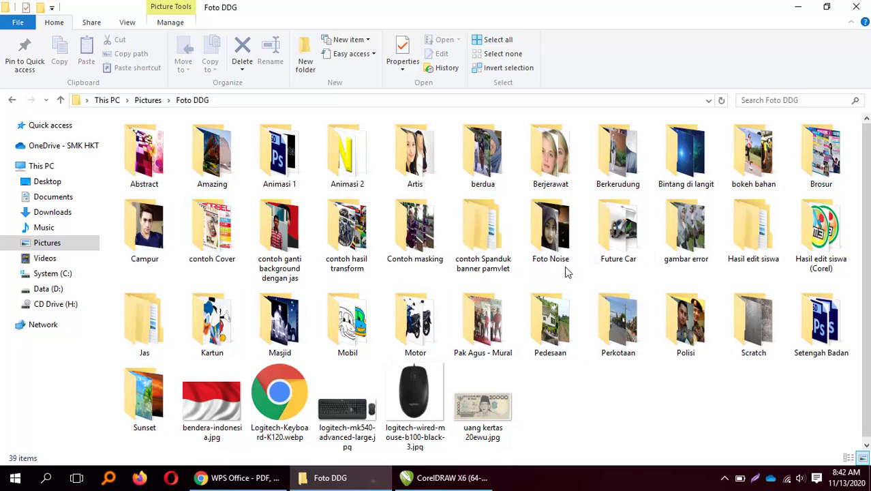
{"action": "double_click", "coordinate": [622, 158]}
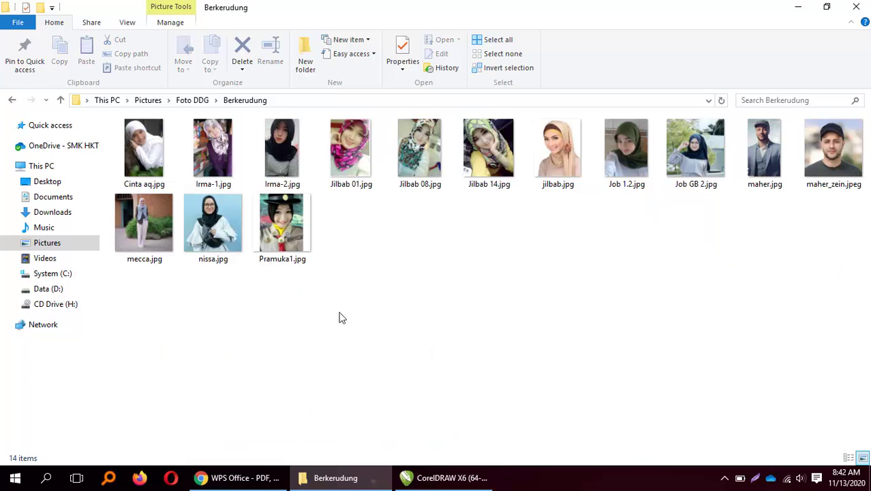
{"action": "left_click", "coordinate": [283, 229]}
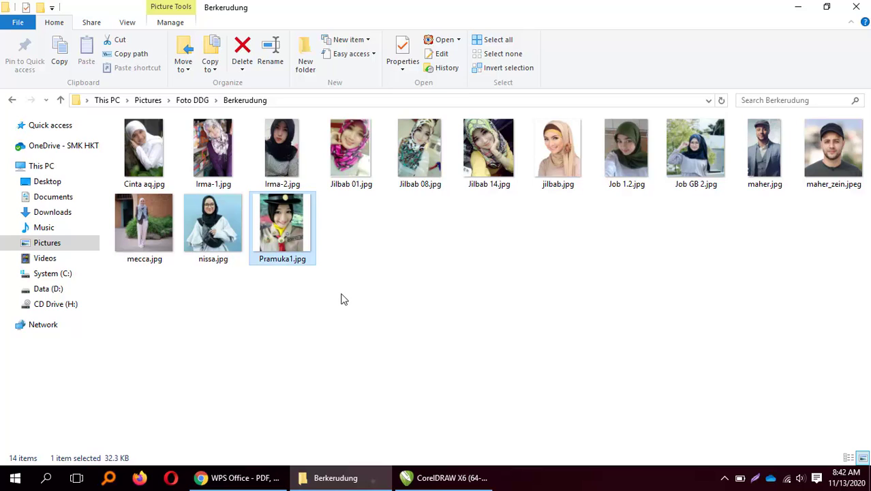
{"action": "key", "text": "ctrl+c"}
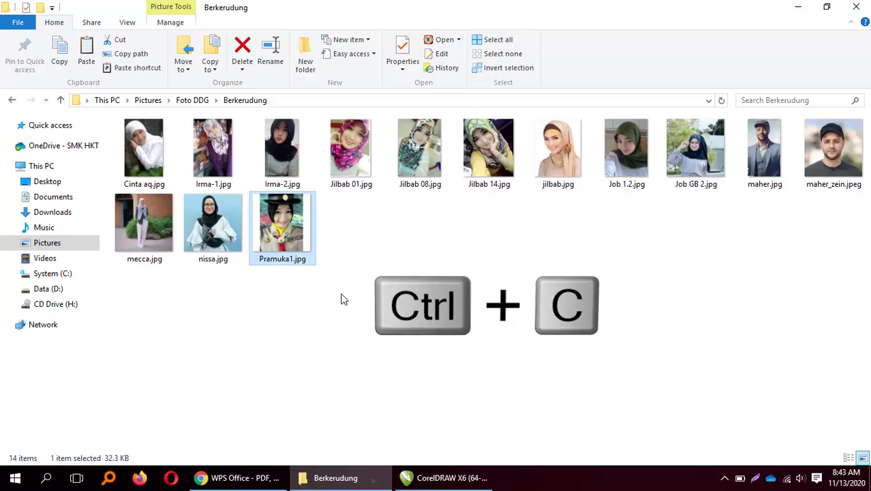
Switch back to CorelDRAW, paste the copied photo and move it below siwon.jpg near the page's left edge, centred at about x 2.2, y 11.6 cm
{"action": "left_click", "coordinate": [446, 477]}
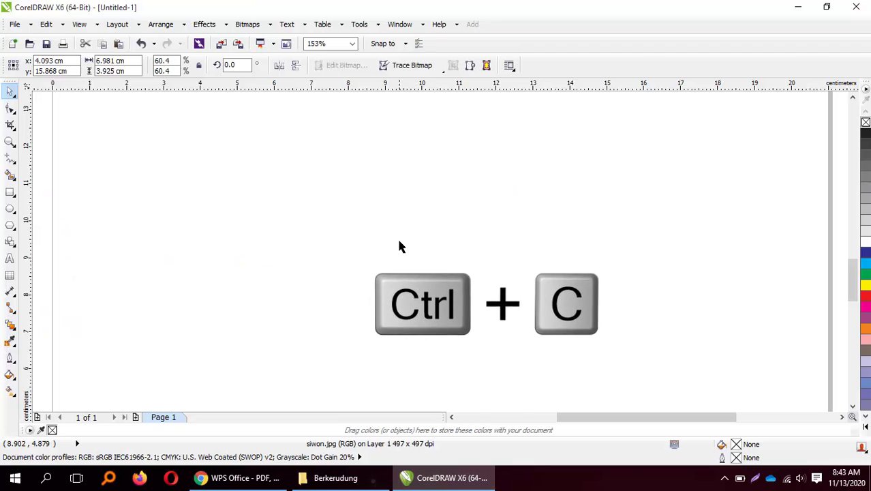
{"action": "key", "text": "ctrl+v"}
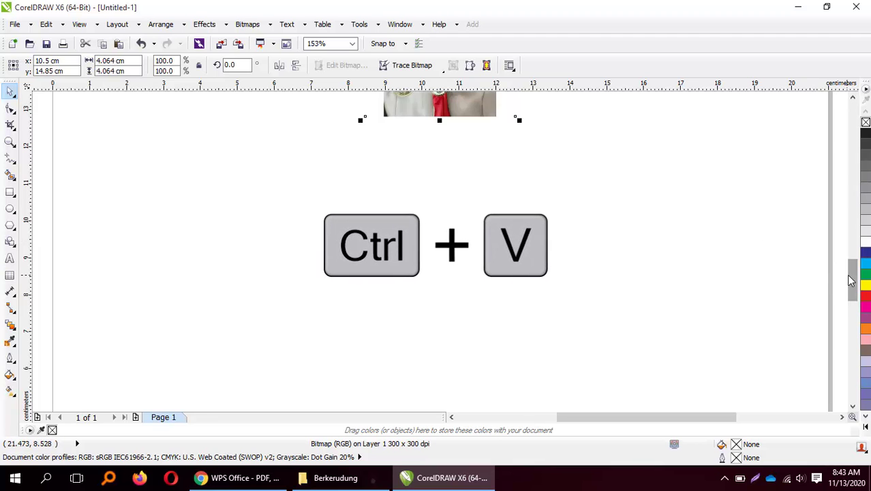
{"action": "scroll", "coordinate": [813, 274], "scroll_direction": "up", "scroll_amount": 3}
{"action": "scroll", "coordinate": [784, 262], "scroll_direction": "down", "scroll_amount": 1}
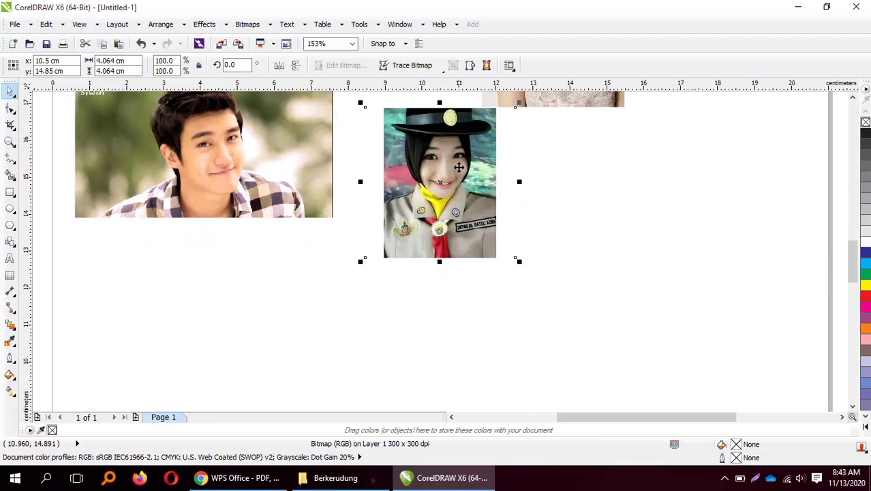
{"action": "left_click_drag", "start_coordinate": [511, 216], "coordinate": [210, 331]}
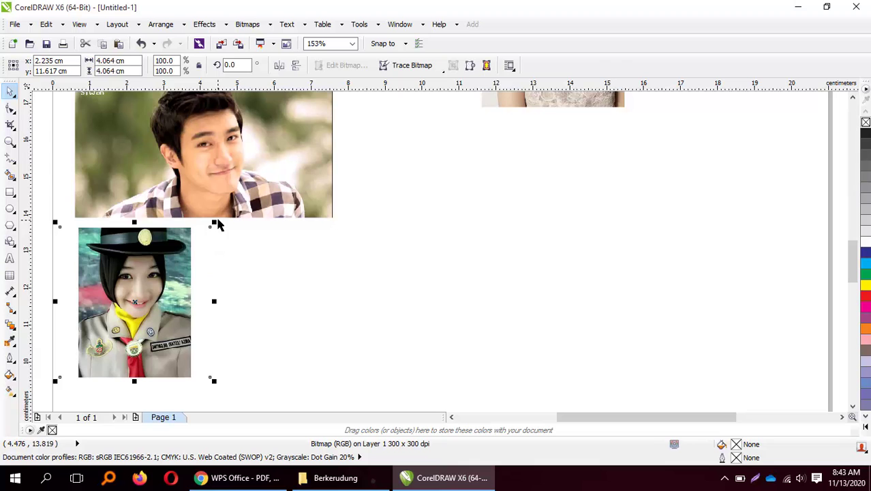
Enlarge the pasted Pramuka1.jpg photo to about 7.2 by 7.2 cm and switch to the Berkerudung folder in File Explorer
{"action": "left_click_drag", "start_coordinate": [213, 223], "coordinate": [323, 112]}
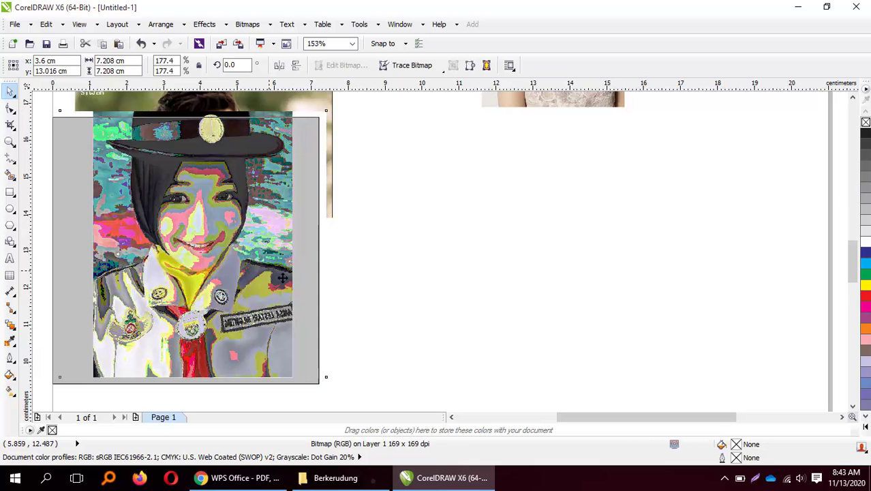
{"action": "left_click", "coordinate": [353, 481]}
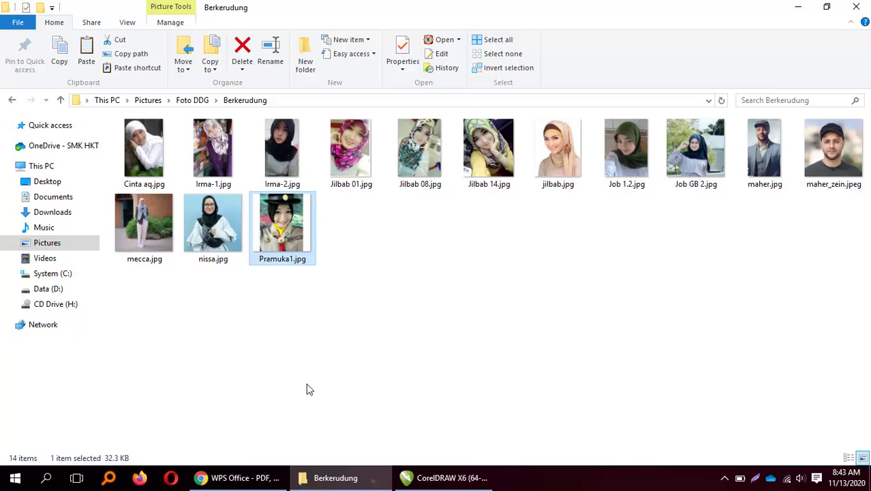
{"action": "key", "text": "super+e"}
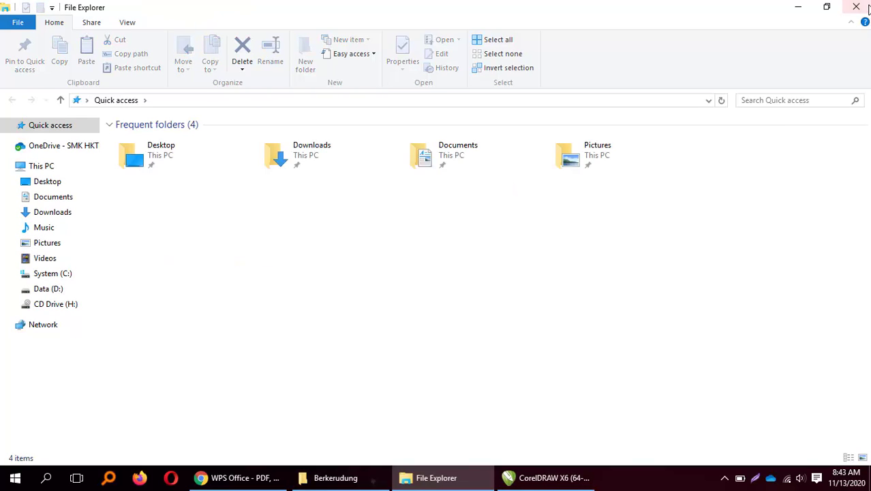
{"action": "left_click", "coordinate": [856, 7]}
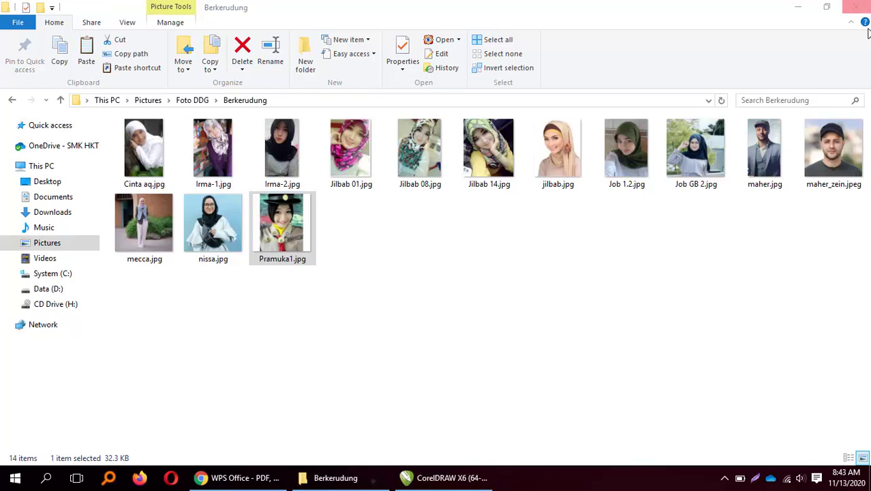
{"action": "right_click", "coordinate": [19, 482]}
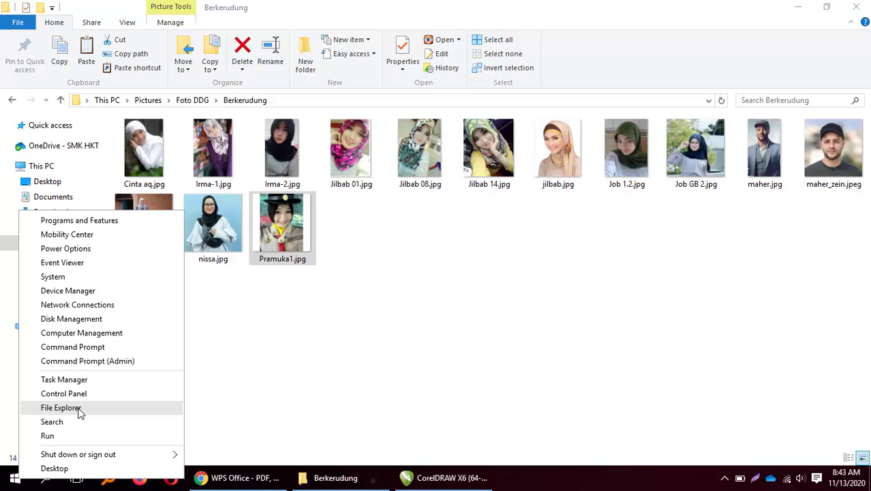
{"action": "left_click", "coordinate": [79, 410]}
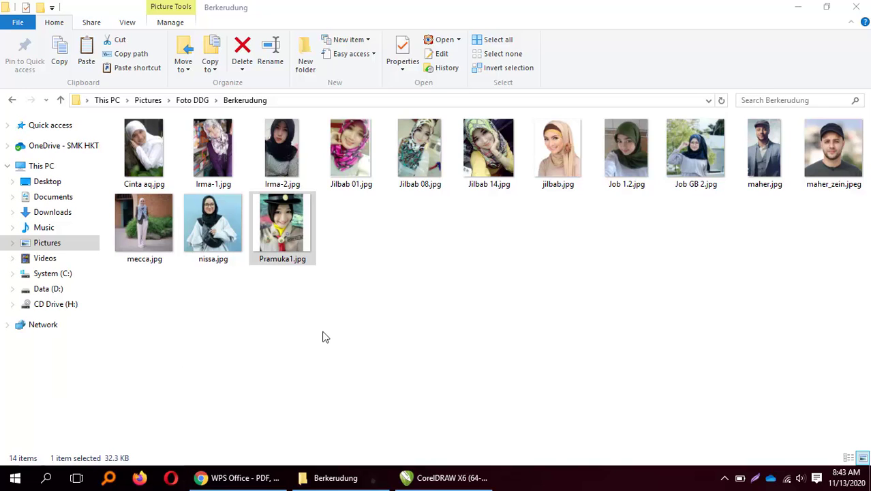
{"action": "left_click", "coordinate": [856, 6]}
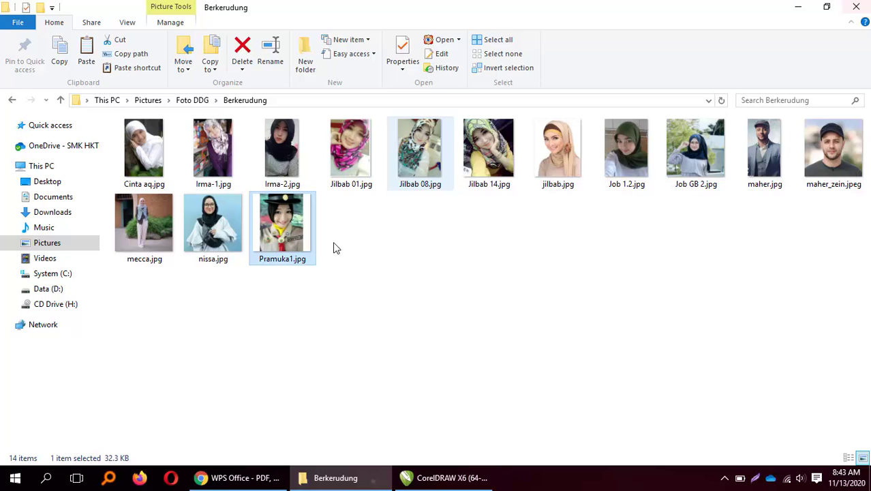
{"action": "left_click", "coordinate": [15, 477]}
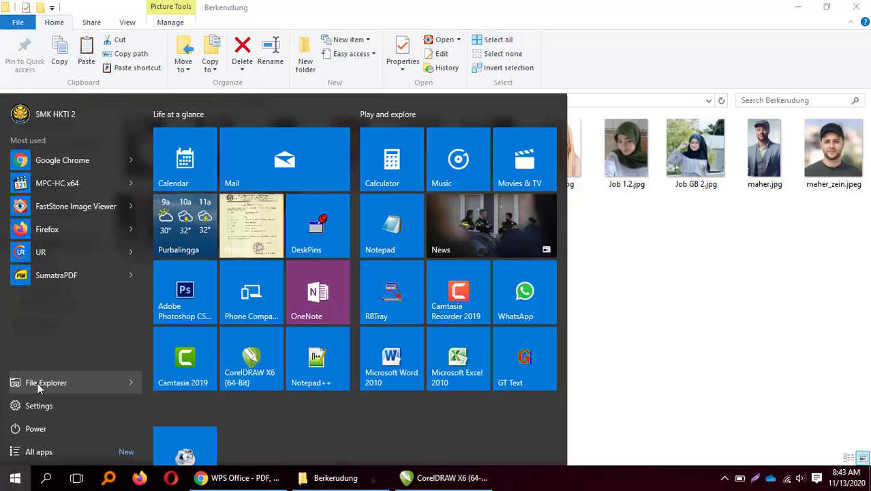
{"action": "left_click", "coordinate": [535, 311]}
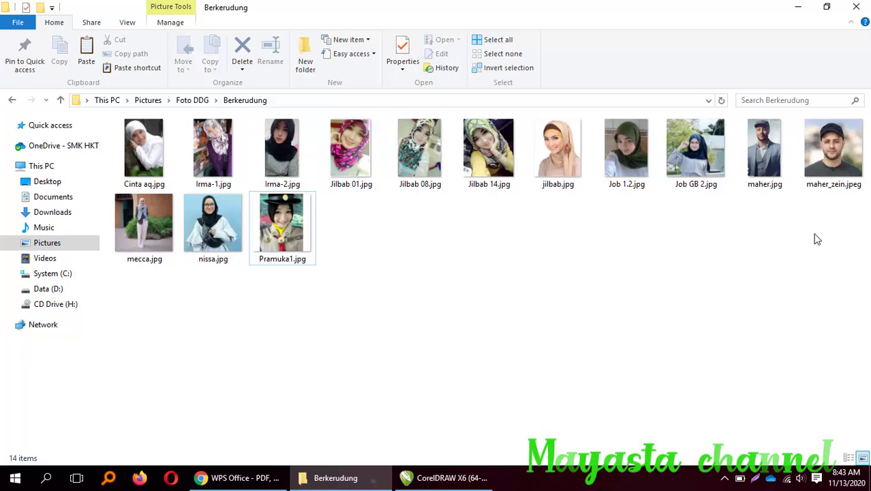
Copy Job GB 2.jpg, maher.jpg and maher_zein.jpeg together from the Berkerudung folder and paste them into the CorelDRAW page
{"action": "left_click_drag", "start_coordinate": [837, 224], "coordinate": [682, 163]}
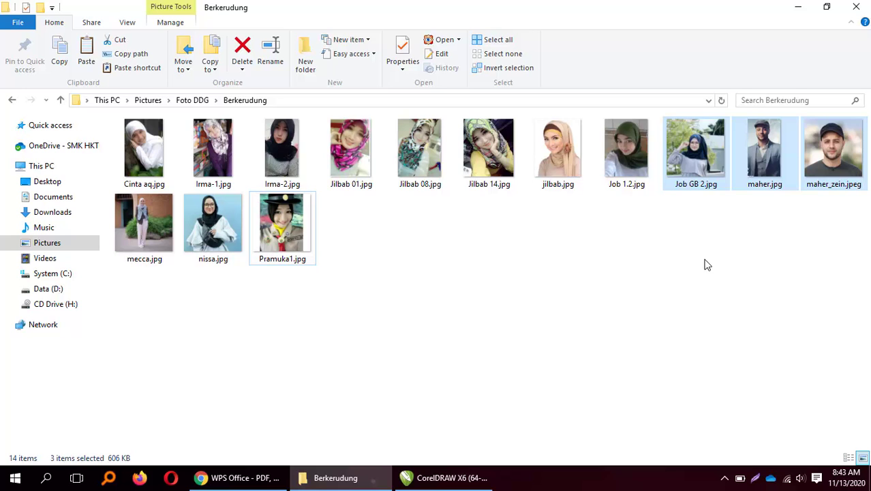
{"action": "left_click", "coordinate": [447, 478]}
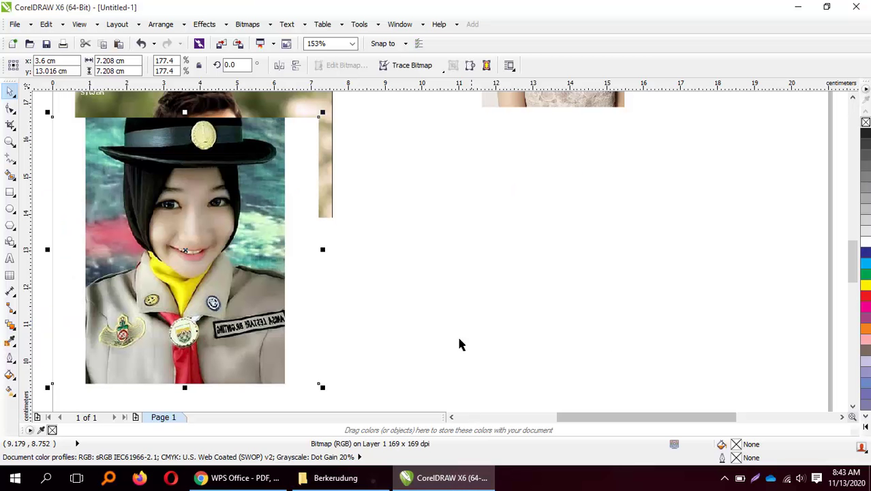
{"action": "scroll", "coordinate": [581, 292], "scroll_direction": "down", "scroll_amount": 2}
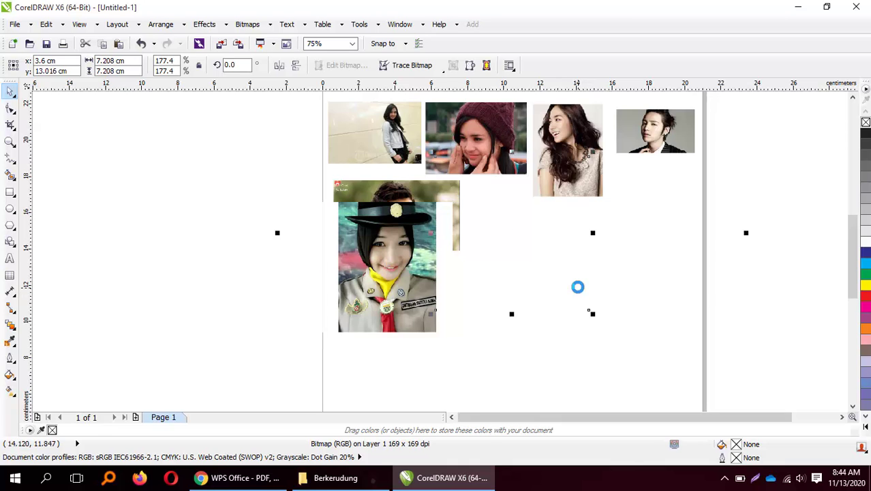
{"action": "scroll", "coordinate": [587, 266], "scroll_direction": "down", "scroll_amount": 2}
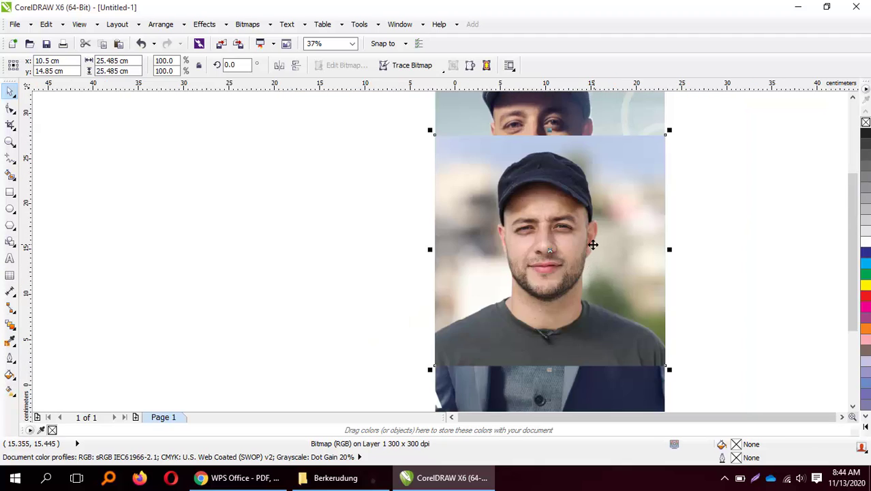
Move maher_zein.jpeg left of the page, maher.jpg to its right edge and Job GB 2.jpg to about x 10.4, y 5.1 cm
{"action": "left_click_drag", "start_coordinate": [593, 244], "coordinate": [341, 243]}
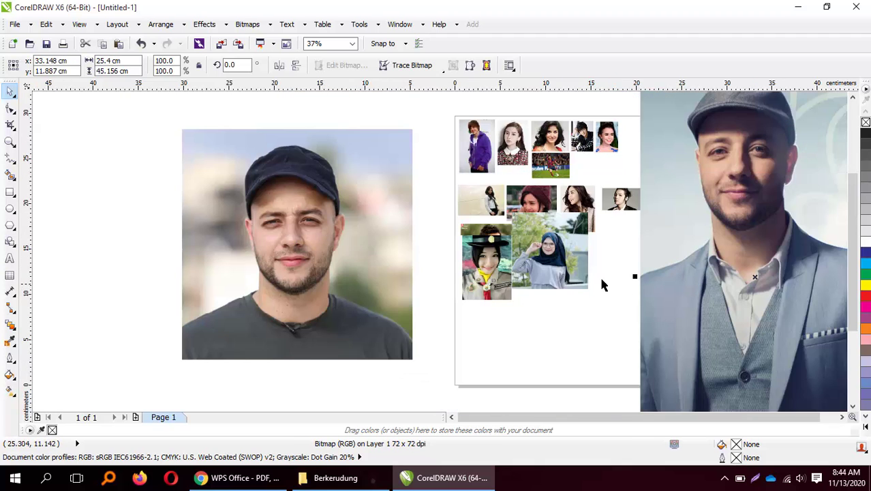
{"action": "left_click_drag", "start_coordinate": [602, 285], "coordinate": [559, 322]}
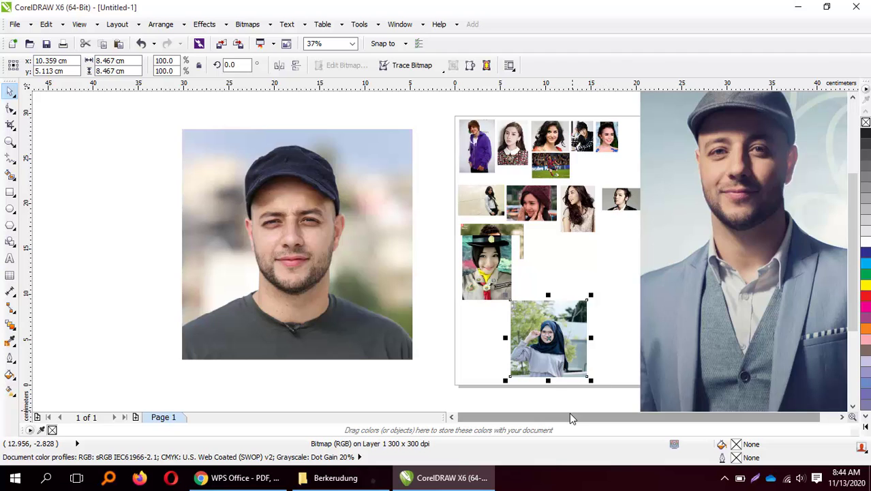
Select all the photos on and around the page and delete them
{"action": "left_click_drag", "start_coordinate": [570, 417], "coordinate": [591, 424]}
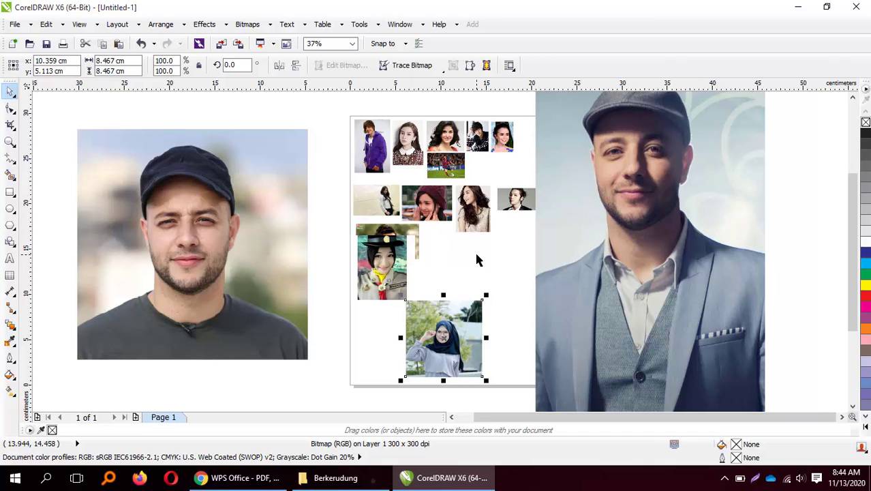
{"action": "scroll", "coordinate": [477, 259], "scroll_direction": "down", "scroll_amount": 1}
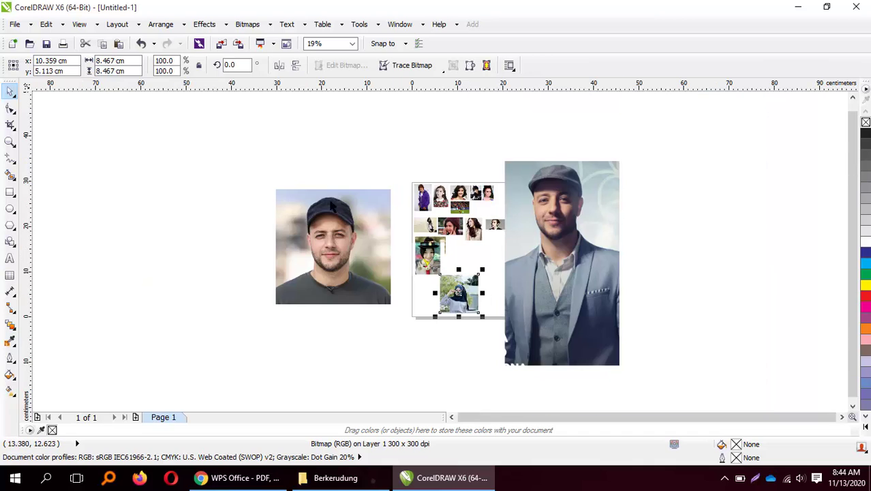
{"action": "left_click_drag", "start_coordinate": [221, 128], "coordinate": [655, 396]}
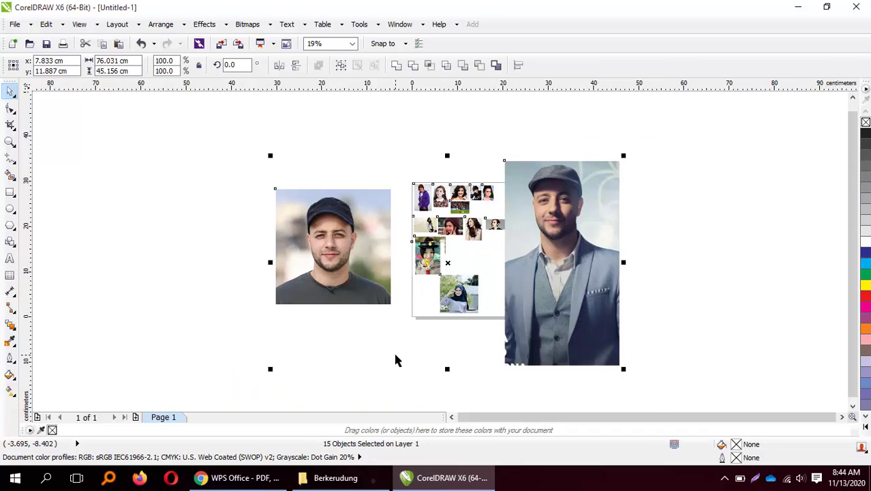
{"action": "key", "text": "Delete"}
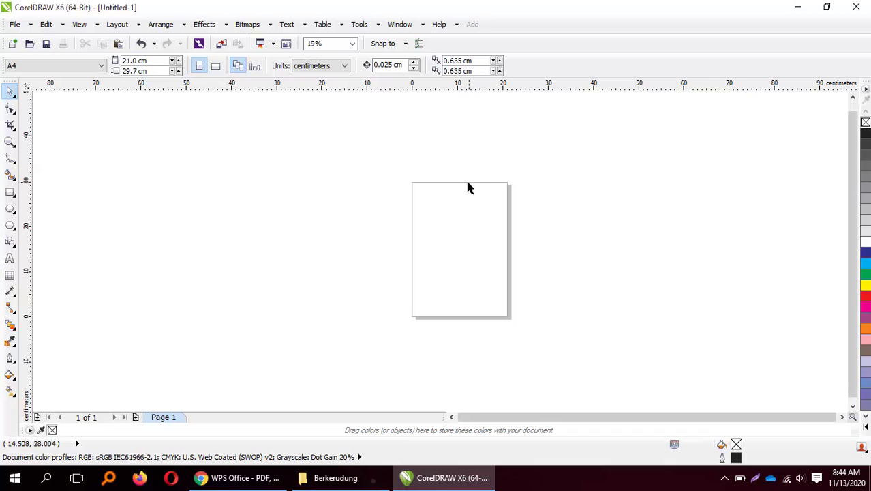
Drop nissa.jpg from File Explorer directly onto the CorelDRAW page and move it near the page's left edge, at about x 3.5, y 23.1 cm
{"action": "scroll", "coordinate": [467, 187], "scroll_direction": "up", "scroll_amount": 2}
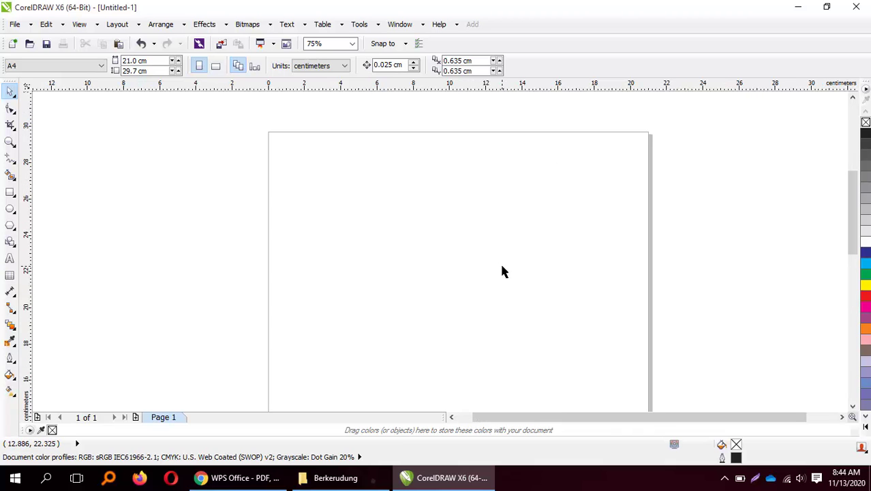
{"action": "scroll", "coordinate": [501, 271], "scroll_direction": "up", "scroll_amount": 1}
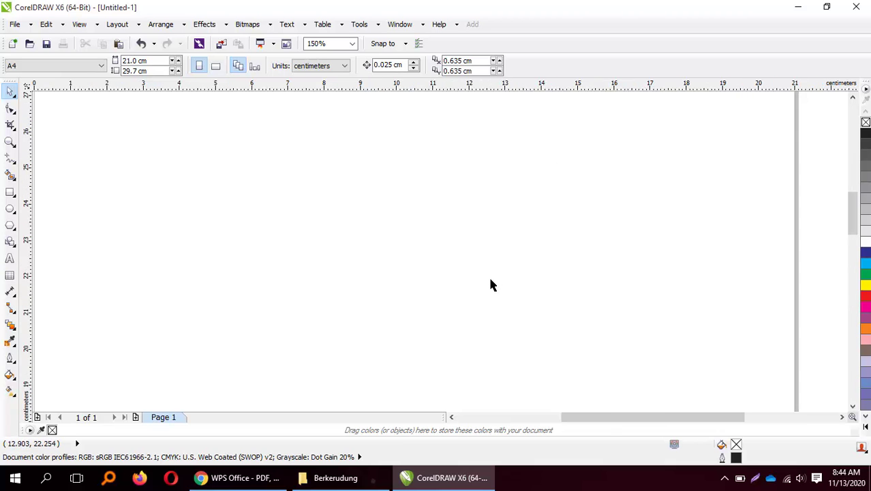
{"action": "left_click", "coordinate": [346, 480]}
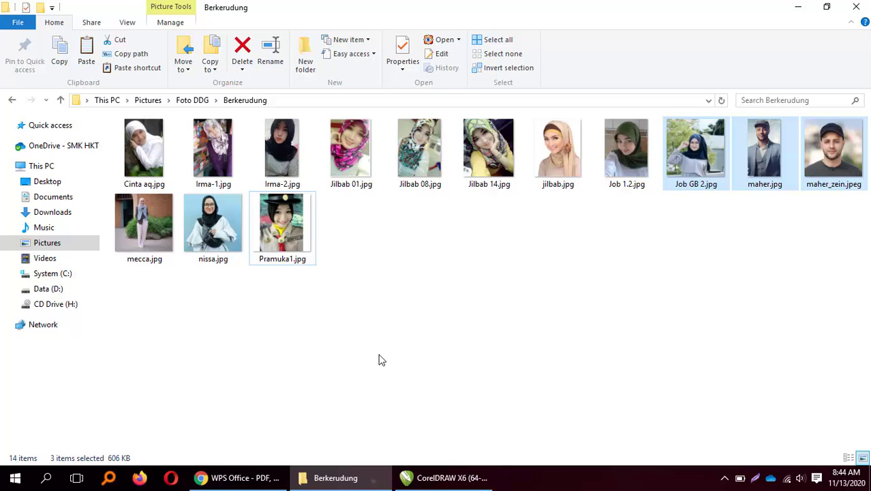
{"action": "left_click", "coordinate": [433, 481]}
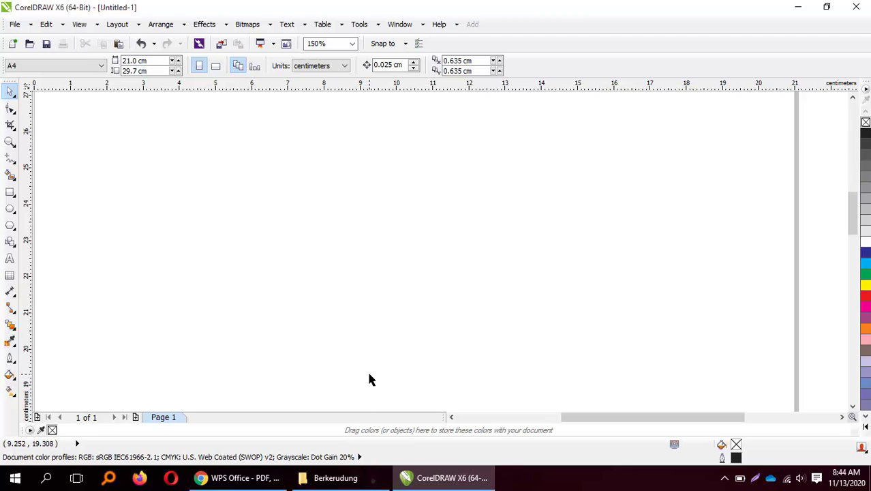
{"action": "left_click", "coordinate": [349, 477]}
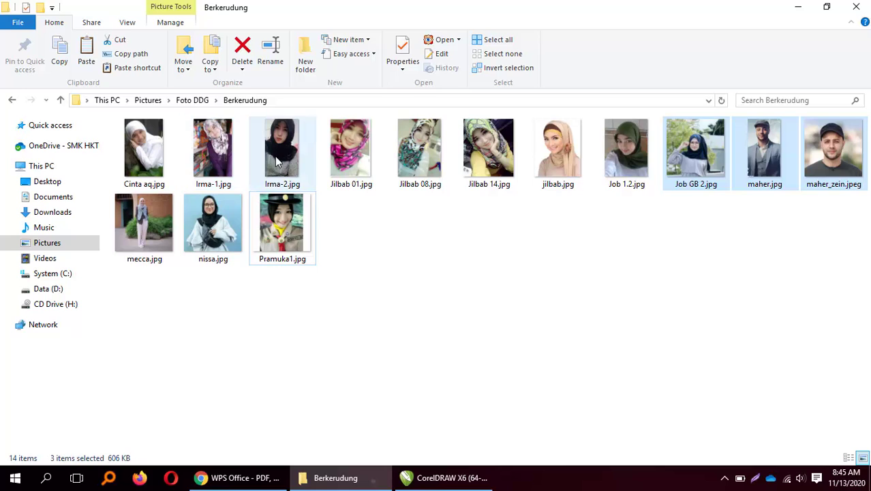
{"action": "left_click", "coordinate": [199, 222]}
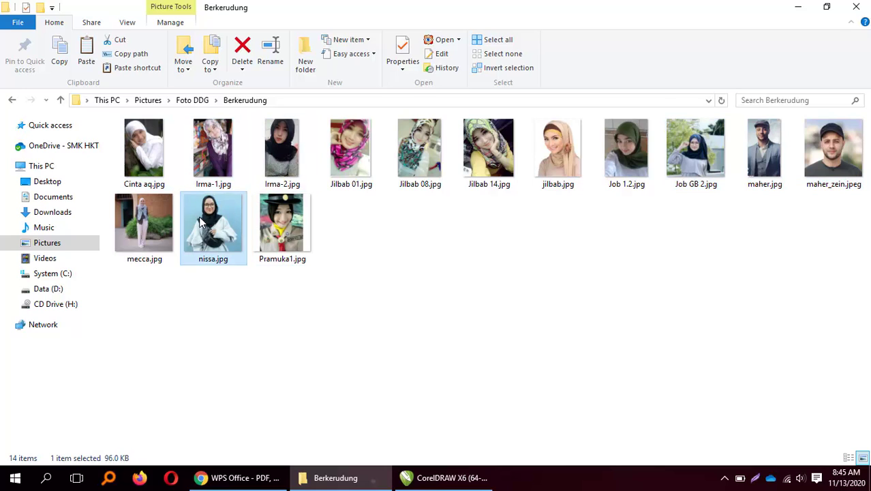
{"action": "left_click_drag", "start_coordinate": [200, 222], "coordinate": [413, 231]}
{"action": "left_click_drag", "start_coordinate": [494, 220], "coordinate": [261, 216]}
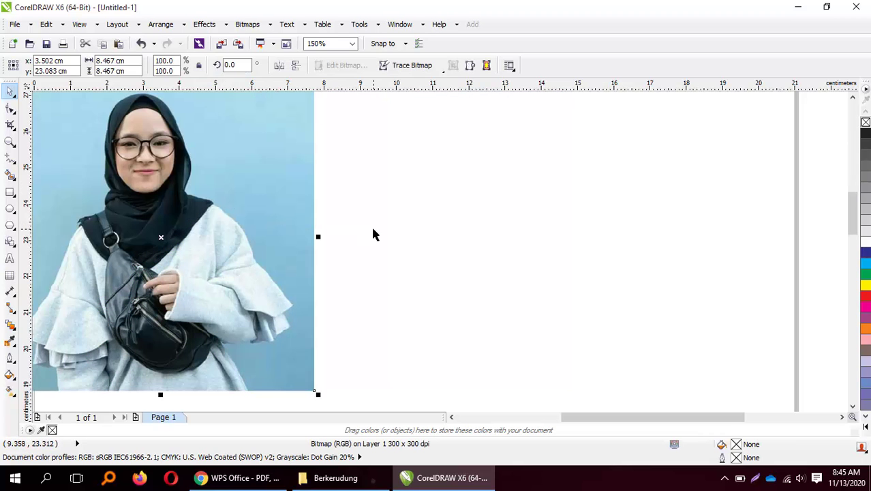
Switch to File Explorer and drop Jilbab 08.jpg onto the CorelDRAW page to the right of nissa.jpg, at about x 10.9, y 23.8 cm
{"action": "left_click", "coordinate": [337, 481]}
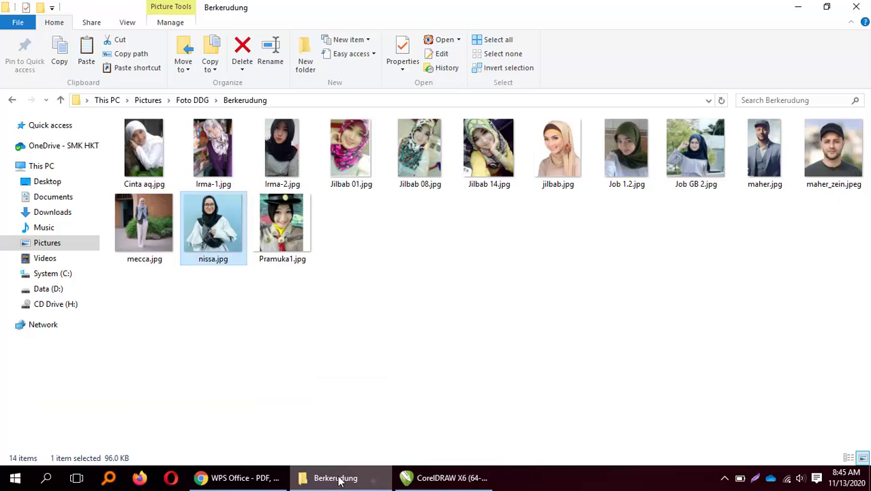
{"action": "left_click", "coordinate": [420, 161]}
{"action": "left_click_drag", "start_coordinate": [420, 161], "coordinate": [430, 220]}
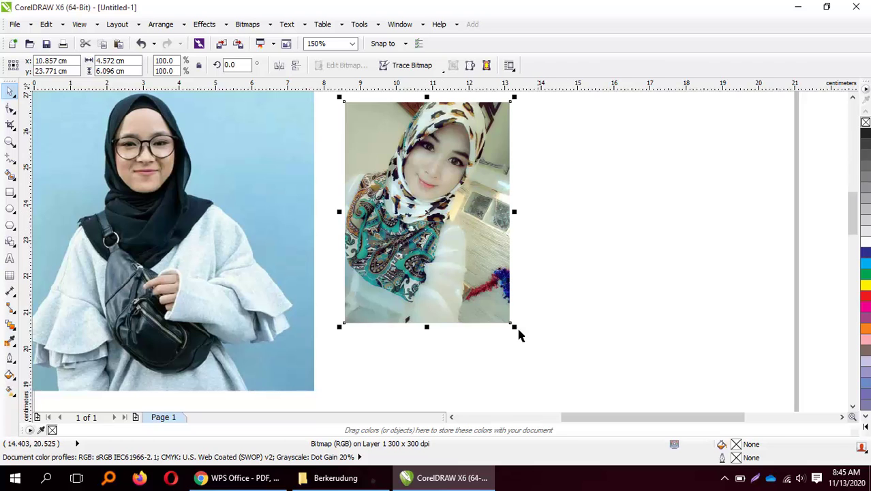
Enlarge the Jilbab 08.jpg photo to about 6.4 by 8.6 cm and move it close beside nissa.jpg, centred at about x 11.2, y 22.7 cm
{"action": "left_click_drag", "start_coordinate": [516, 328], "coordinate": [581, 409]}
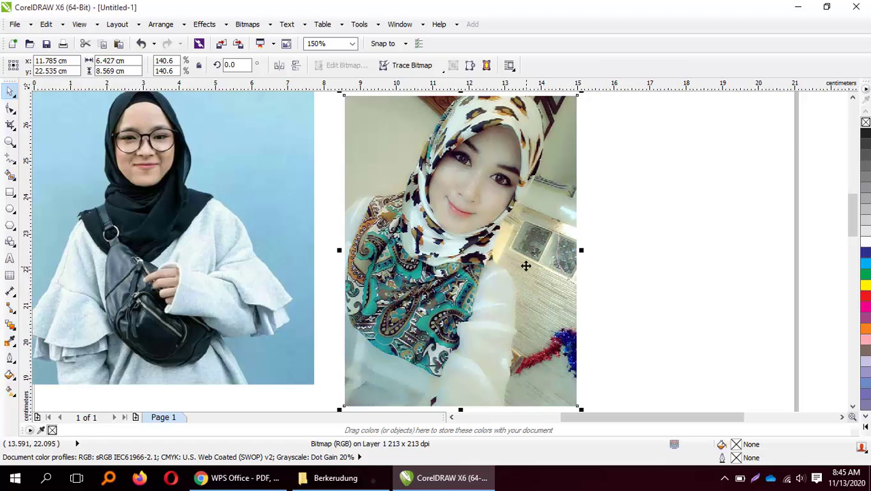
{"action": "left_click_drag", "start_coordinate": [524, 263], "coordinate": [492, 253]}
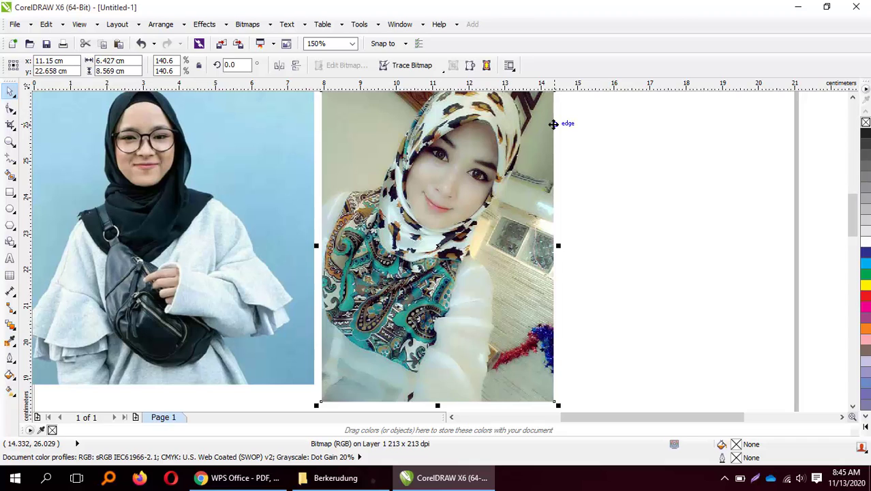
Select both photos and delete them, leaving an empty A4 page
{"action": "scroll", "coordinate": [557, 116], "scroll_direction": "down", "scroll_amount": 3}
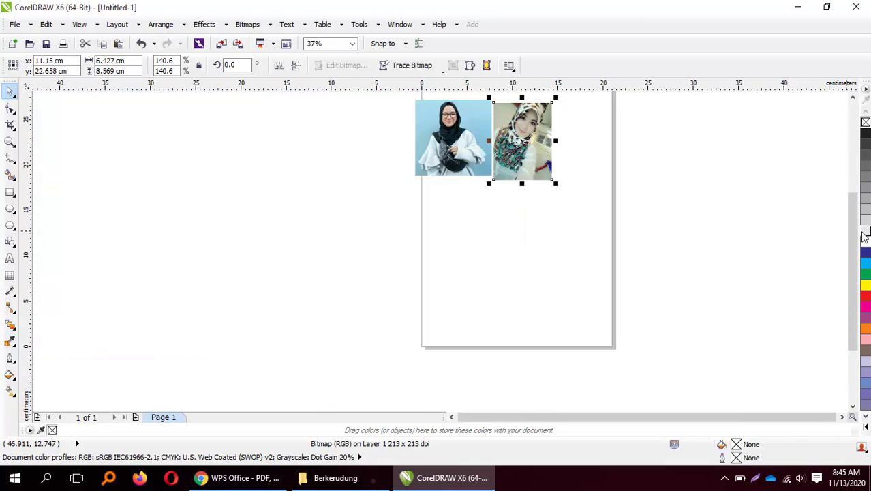
{"action": "scroll", "coordinate": [477, 205], "scroll_direction": "up", "scroll_amount": 2}
{"action": "key", "text": "ctrl+a"}
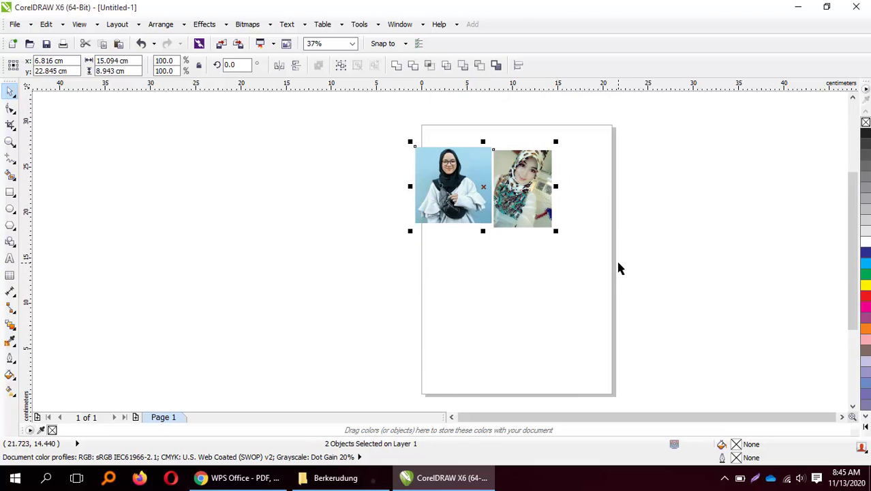
{"action": "key", "text": "Delete"}
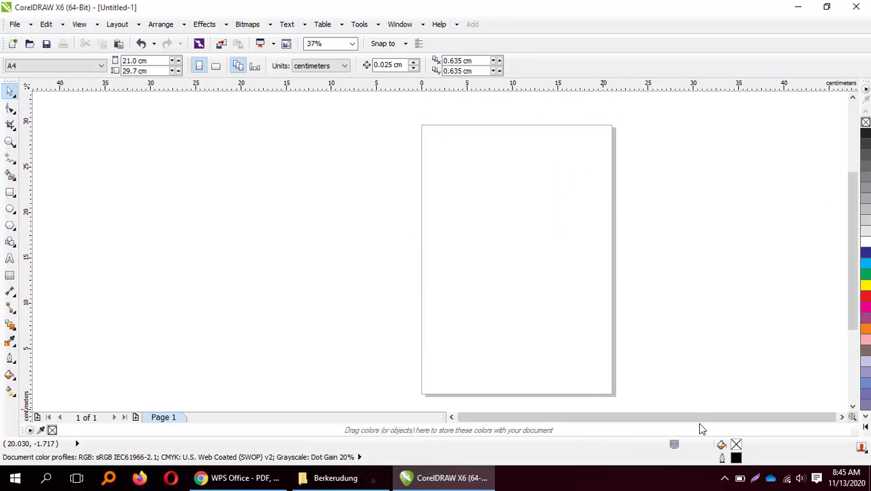
{"action": "scroll", "coordinate": [690, 205], "scroll_direction": "up", "scroll_amount": 1}
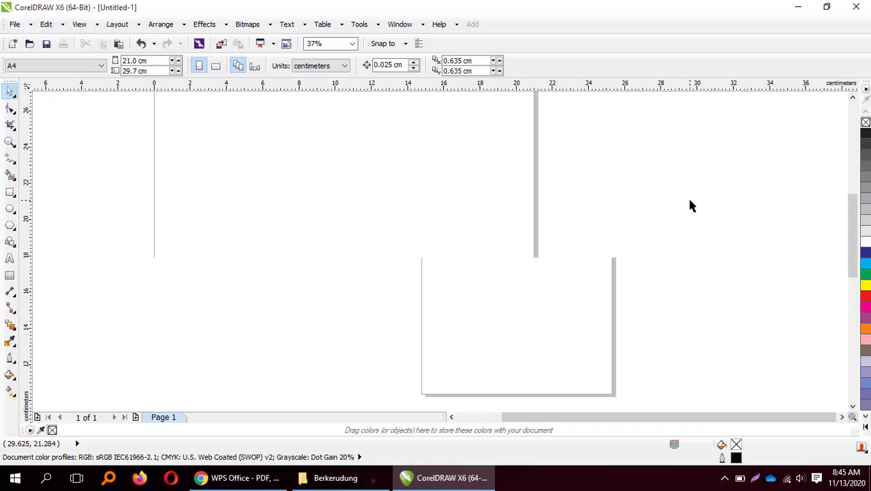
{"action": "left_click_drag", "start_coordinate": [850, 254], "coordinate": [849, 231]}
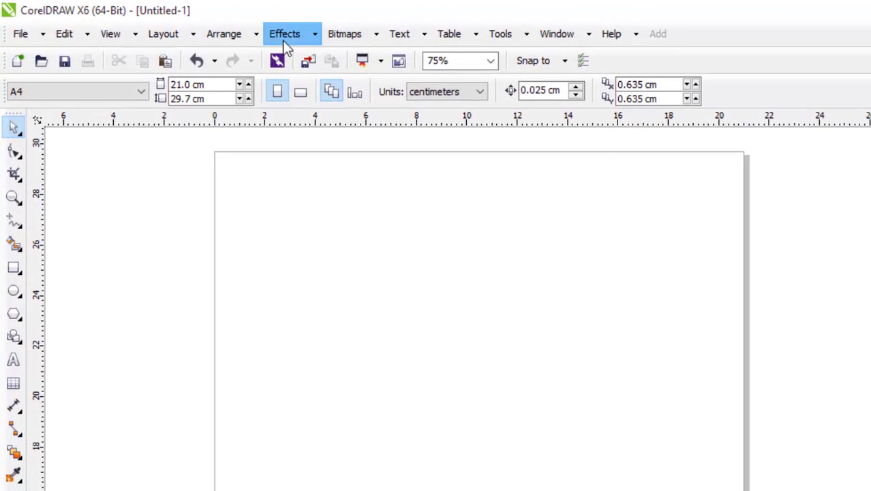
{"action": "left_click", "coordinate": [283, 40]}
{"action": "mouse_move", "coordinate": [382, 321]}
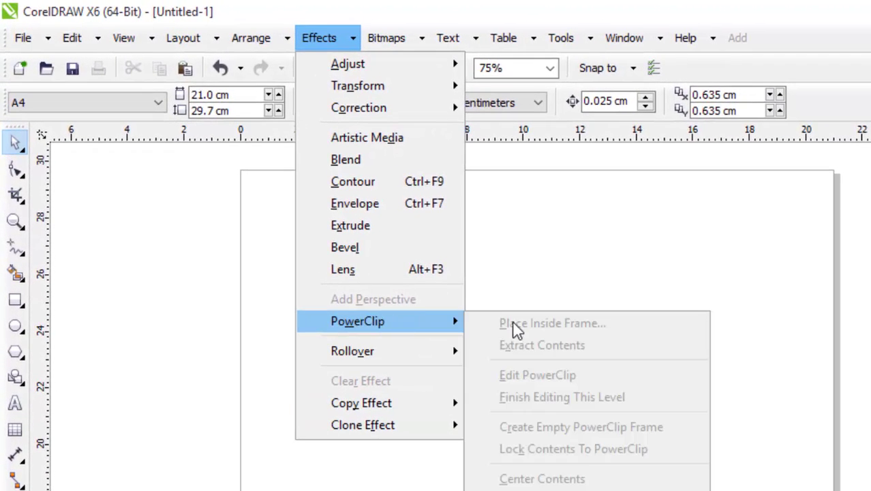
{"action": "left_click", "coordinate": [583, 248]}
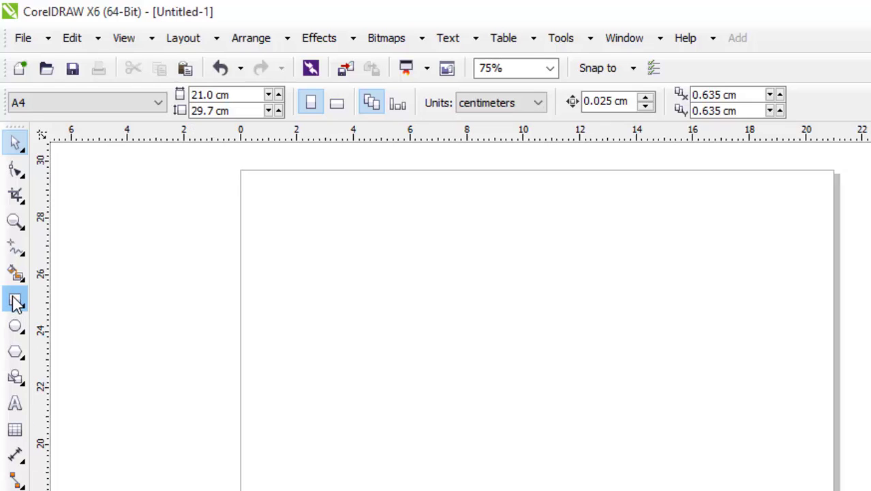
Draw a hexagon about 6.6 by 7.1 cm and move it to the page's upper left, centred at about x 4.9, y 24.5 cm
{"action": "left_click", "coordinate": [15, 352]}
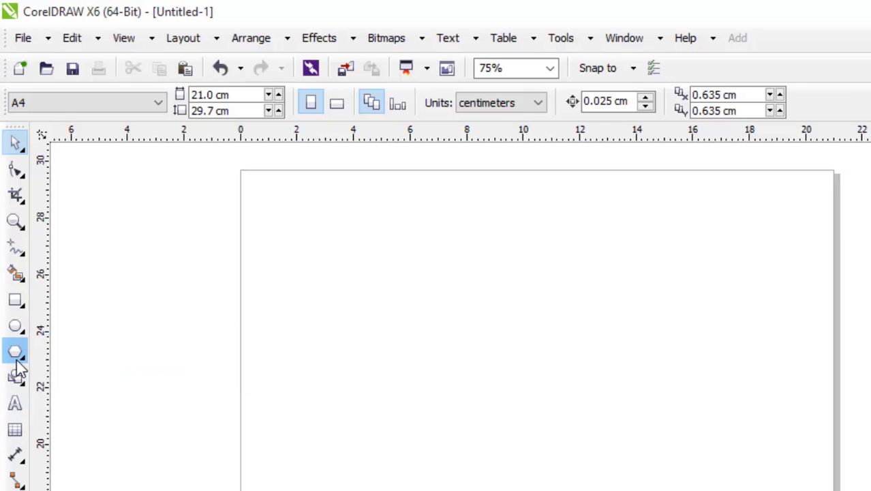
{"action": "left_click_drag", "start_coordinate": [315, 225], "coordinate": [535, 426]}
{"action": "left_click", "coordinate": [541, 97]}
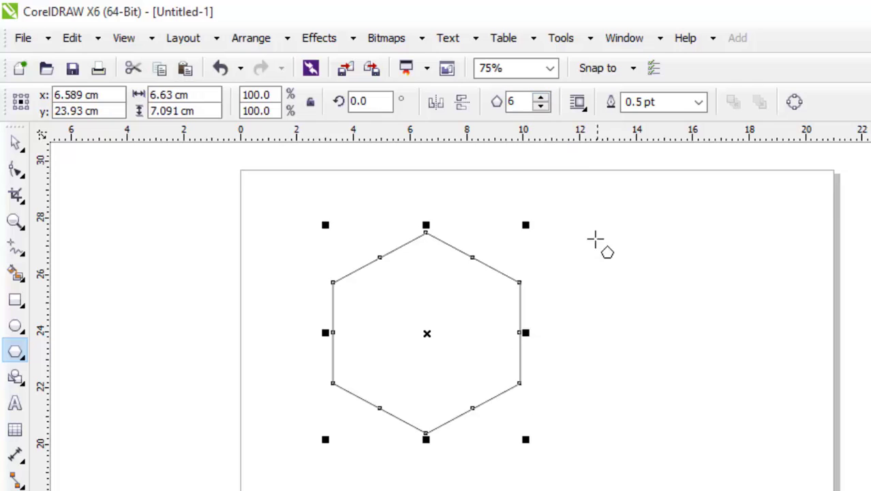
{"action": "left_click", "coordinate": [18, 142]}
{"action": "left_click_drag", "start_coordinate": [443, 310], "coordinate": [395, 296]}
{"action": "left_click", "coordinate": [430, 278]}
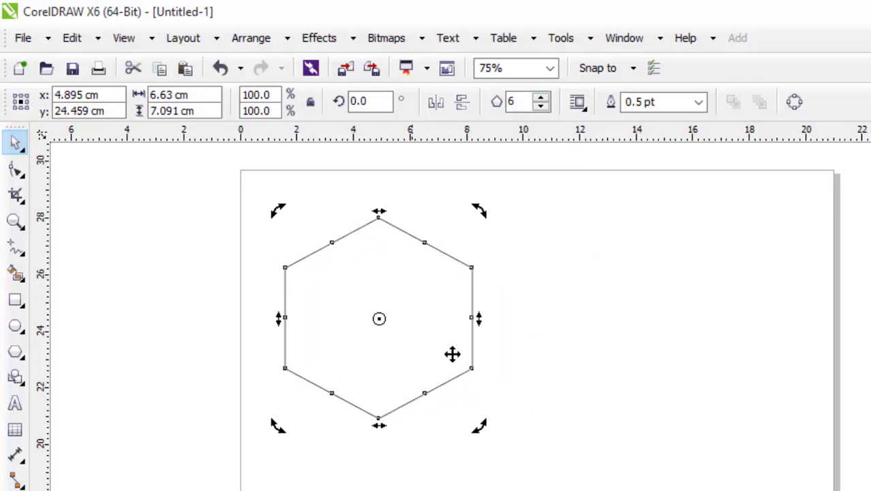
{"action": "left_click", "coordinate": [470, 298]}
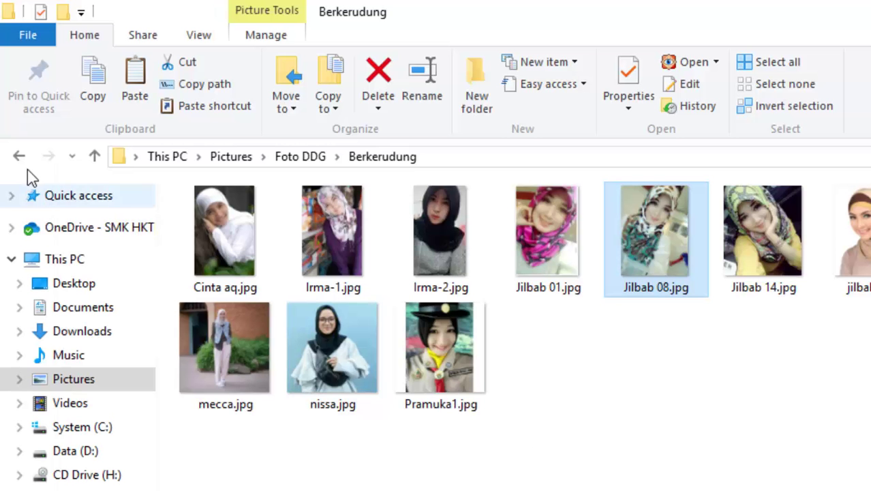
Switch to File Explorer, open the berdua folder in Foto DDG and drop indonesian-police-girls-014.jpg onto the CorelDRAW page
{"action": "left_click", "coordinate": [17, 156]}
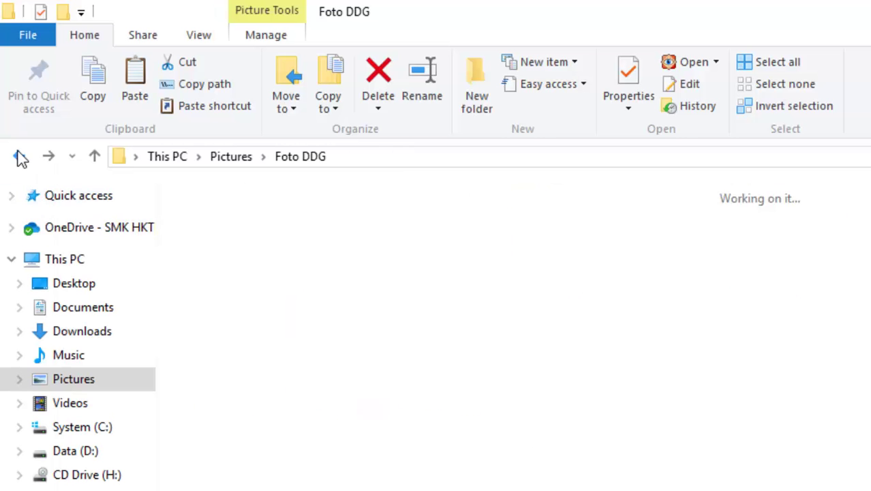
{"action": "double_click", "coordinate": [739, 219]}
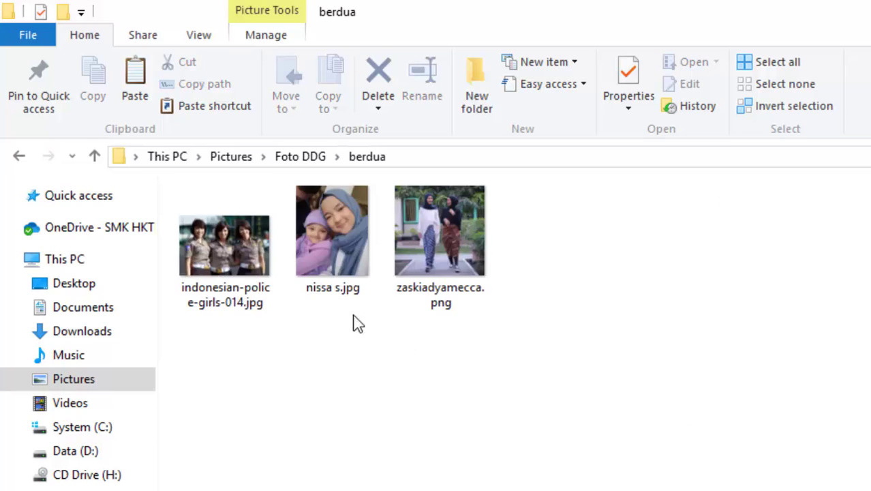
{"action": "left_click", "coordinate": [225, 243]}
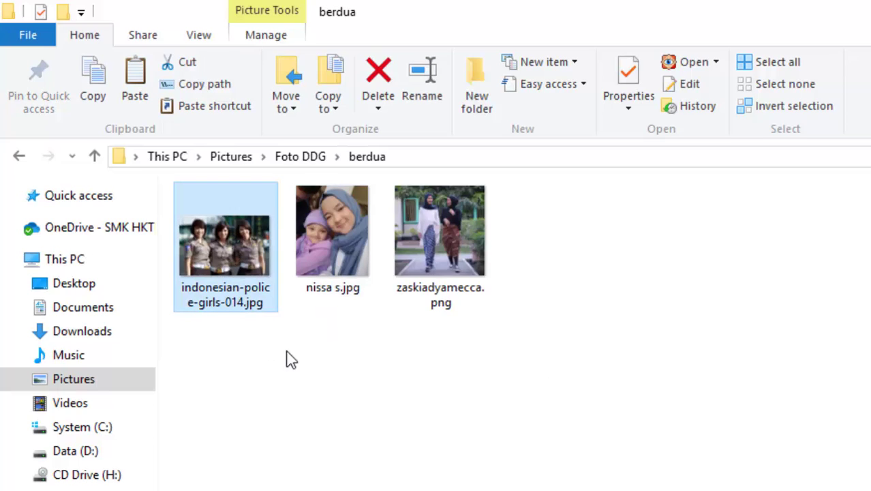
{"action": "left_click_drag", "start_coordinate": [217, 251], "coordinate": [702, 470]}
Enlarge the police photo to about 21.5 by 14.3 cm and move it beside the hexagon, centred at about x 22.7, y 23.1 cm
{"action": "left_click_drag", "start_coordinate": [822, 377], "coordinate": [870, 147]}
{"action": "left_click_drag", "start_coordinate": [863, 397], "coordinate": [870, 452]}
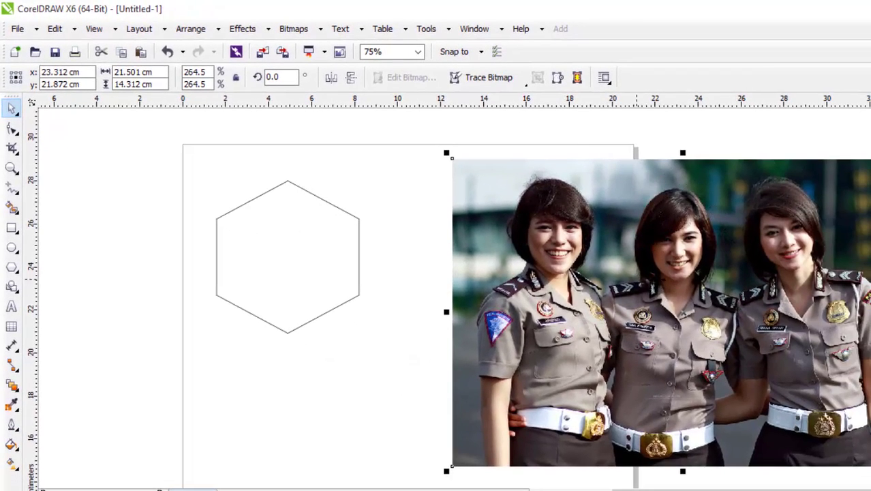
{"action": "left_click_drag", "start_coordinate": [763, 342], "coordinate": [692, 271]}
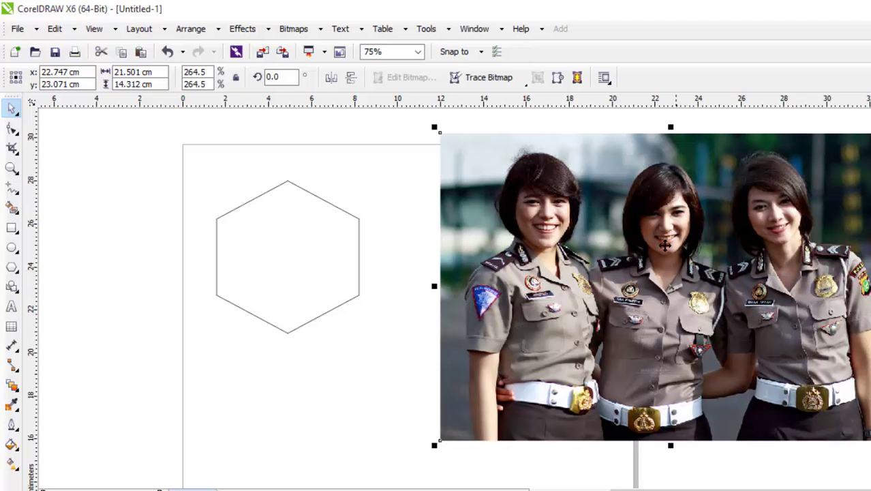
Place the selected police photo inside the hexagon as a PowerClip frame
{"action": "left_click", "coordinate": [245, 31]}
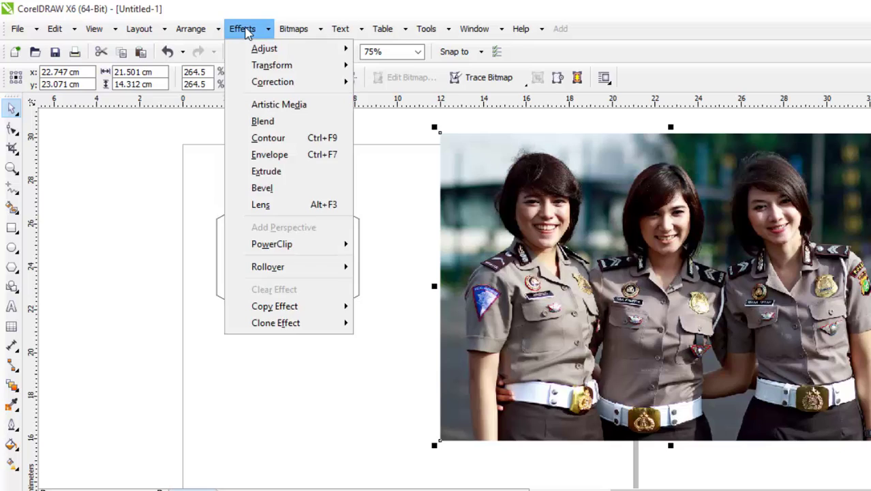
{"action": "mouse_move", "coordinate": [276, 247]}
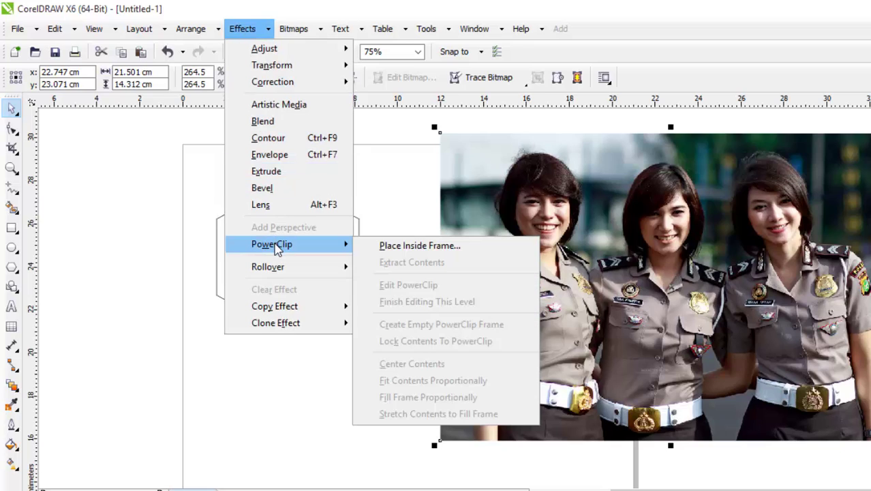
{"action": "left_click", "coordinate": [420, 247]}
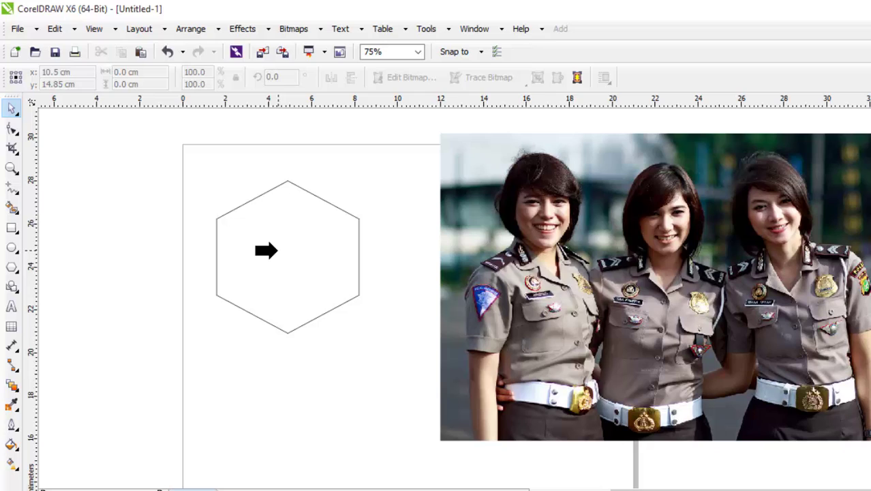
{"action": "left_click", "coordinate": [276, 251]}
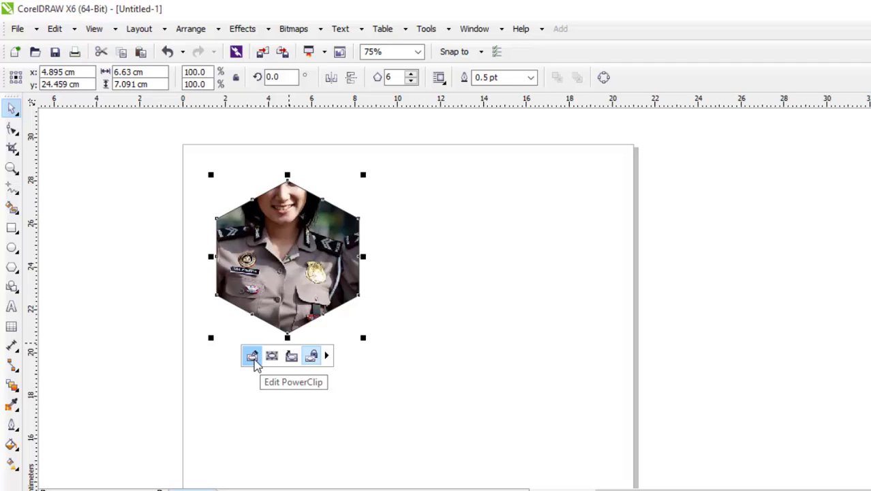
Edit the PowerClip contents, move the photo to about x 5.1, y 21.5 cm so the middle woman's face fills the hexagon, and finish editing
{"action": "right_click", "coordinate": [288, 276]}
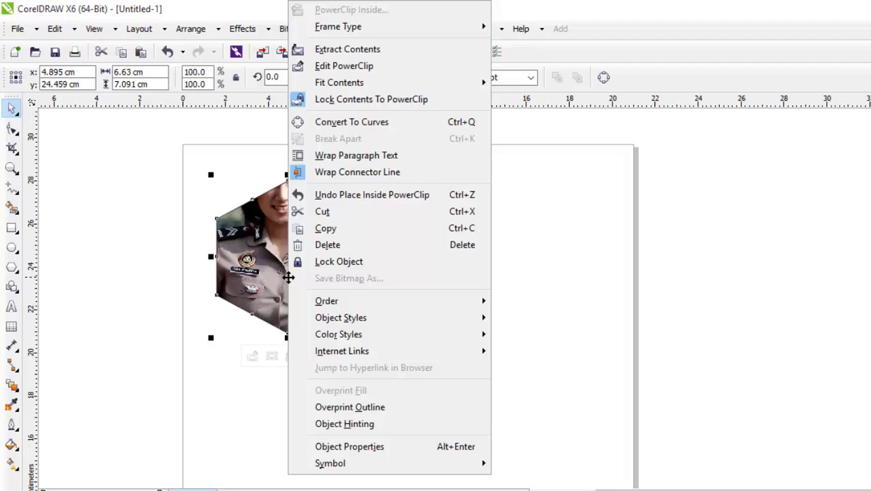
{"action": "left_click", "coordinate": [347, 66]}
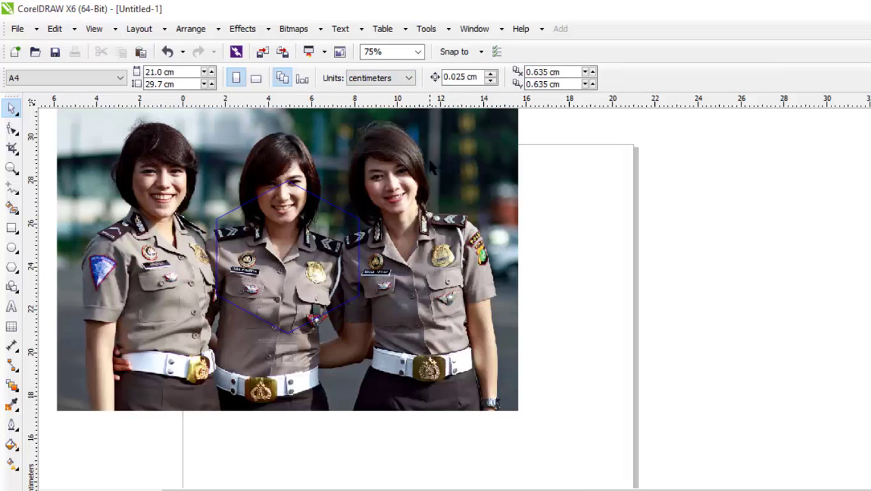
{"action": "left_click", "coordinate": [430, 215]}
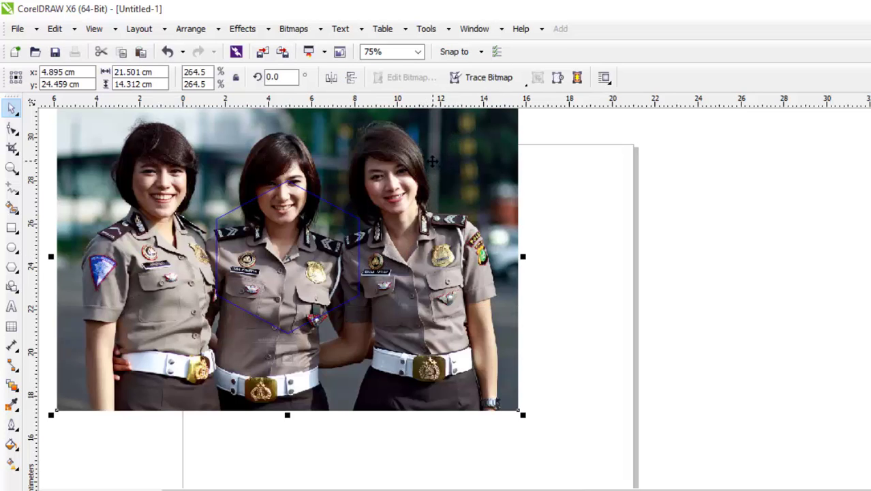
{"action": "left_click_drag", "start_coordinate": [433, 160], "coordinate": [451, 222]}
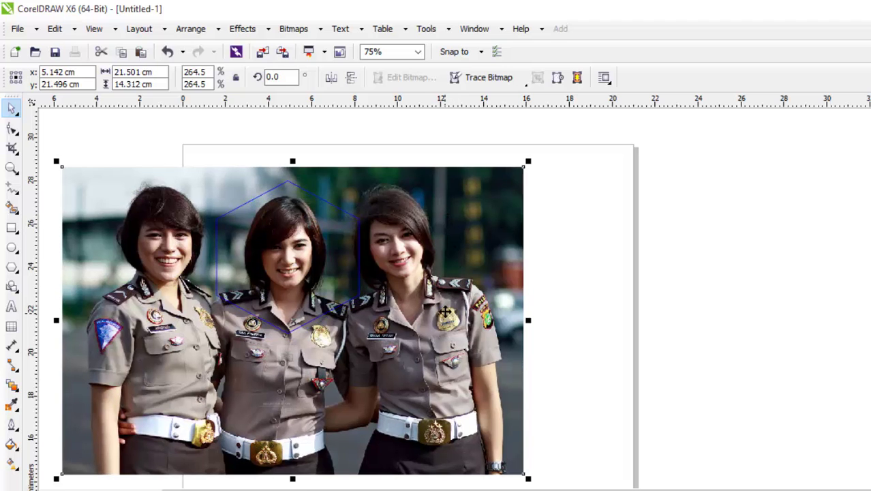
{"action": "right_click", "coordinate": [372, 300]}
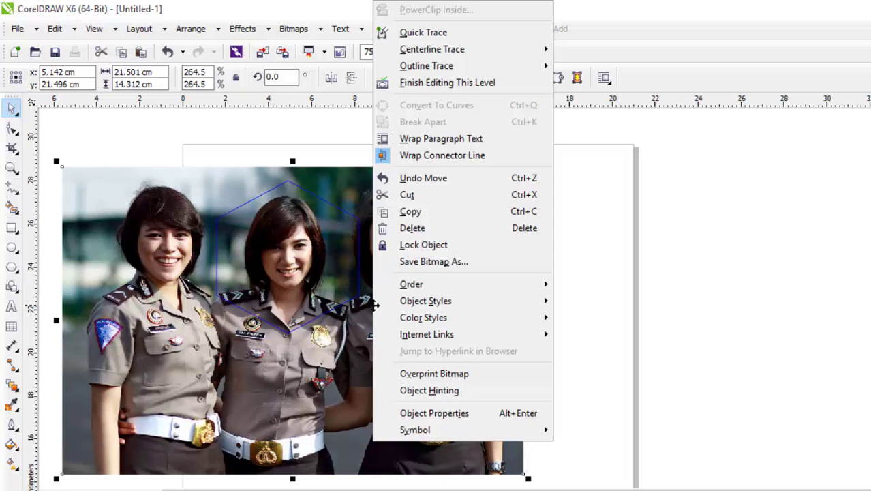
{"action": "left_click", "coordinate": [431, 85]}
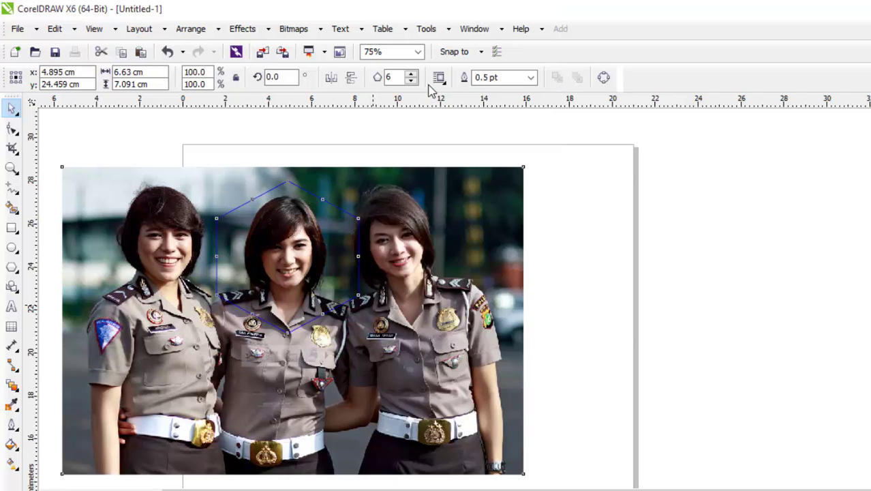
{"action": "left_click", "coordinate": [407, 325]}
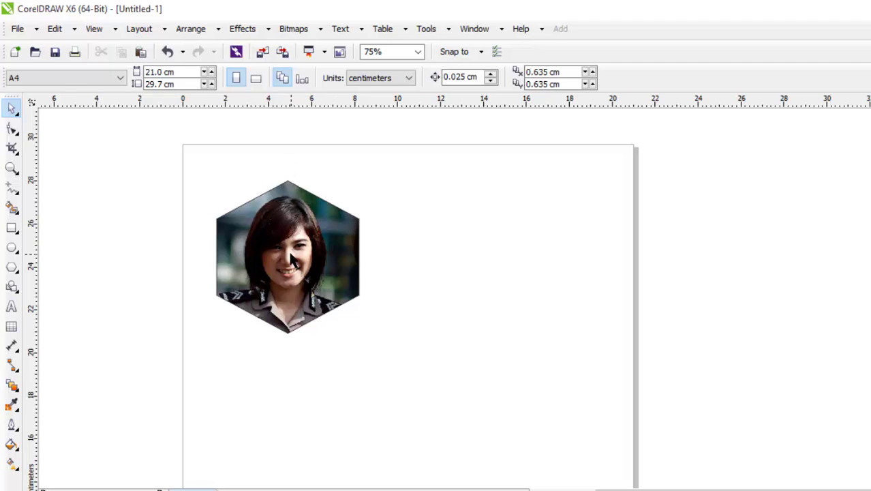
Duplicate the photo hexagon four times into a honeycomb, with copies above, below and beside it and one at about x 15.3, y 18.8 cm
{"action": "left_click_drag", "start_coordinate": [292, 259], "coordinate": [341, 366]}
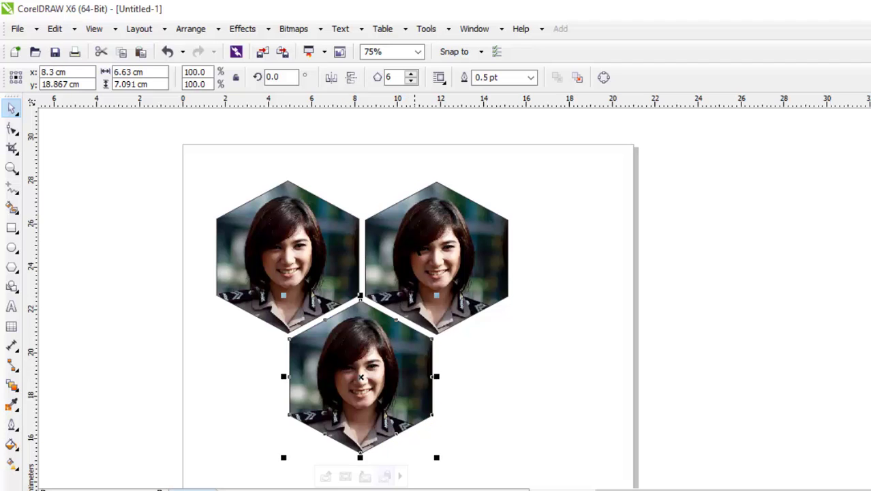
{"action": "left_click_drag", "start_coordinate": [415, 247], "coordinate": [433, 268]}
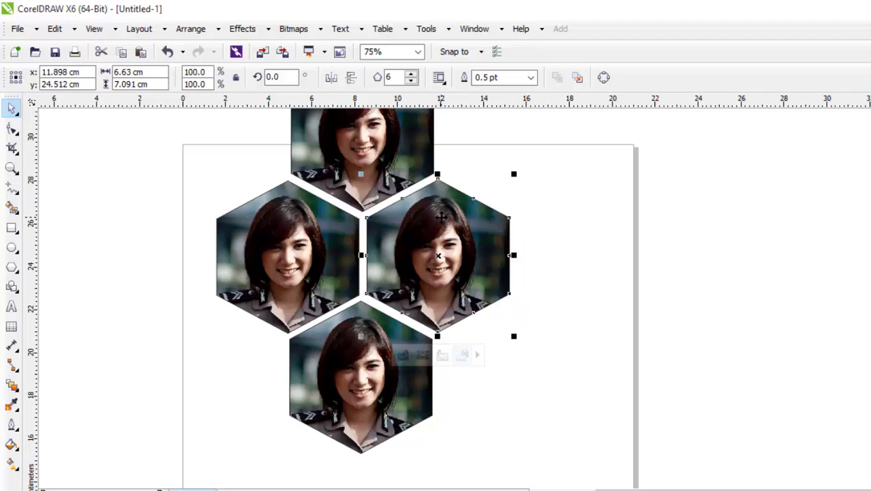
{"action": "left_click_drag", "start_coordinate": [442, 217], "coordinate": [515, 341]}
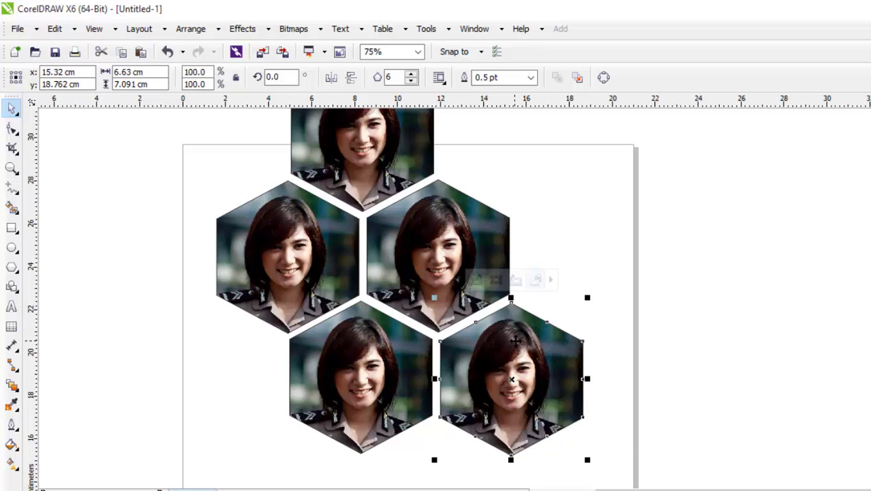
{"action": "left_click", "coordinate": [579, 230]}
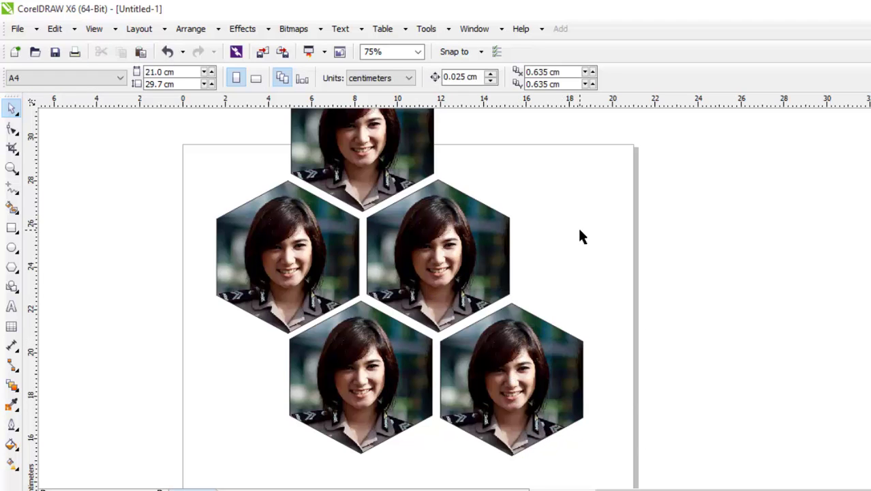
Select all five photo hexagons and delete them, leaving an empty page
{"action": "scroll", "coordinate": [580, 230], "scroll_direction": "down", "scroll_amount": 1}
{"action": "left_click_drag", "start_coordinate": [321, 123], "coordinate": [658, 426]}
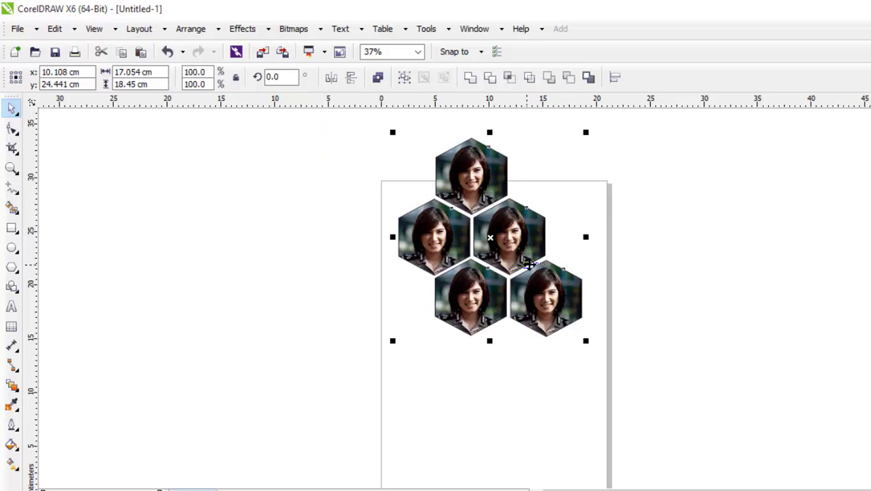
{"action": "key", "text": "Delete"}
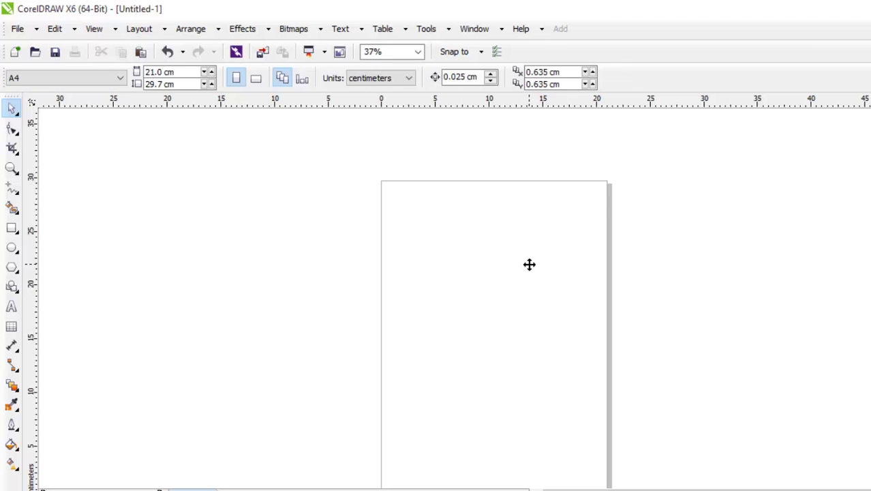
Import justinbieber-450x600.jpg from the Artis folder and place it about 9.2 by 12.2 cm across the page's left edge, centred at about x 0, y 16.3 cm
{"action": "scroll", "coordinate": [583, 371], "scroll_direction": "up", "scroll_amount": 1}
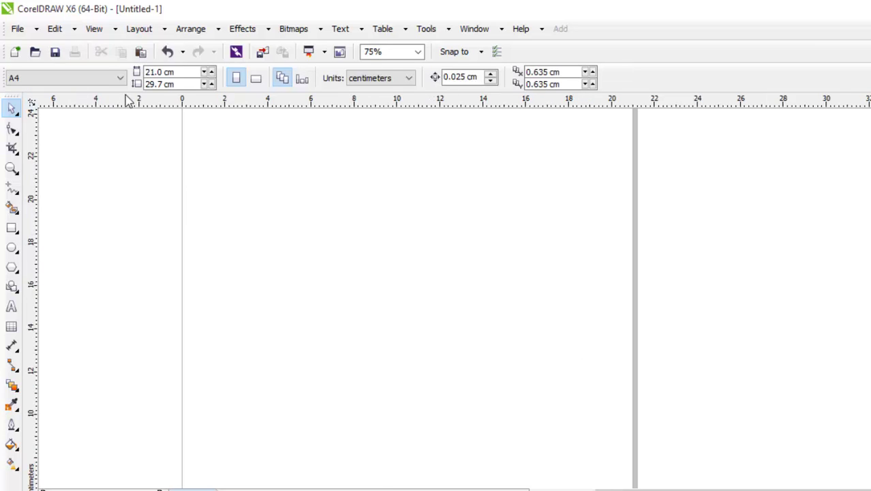
{"action": "left_click", "coordinate": [18, 29]}
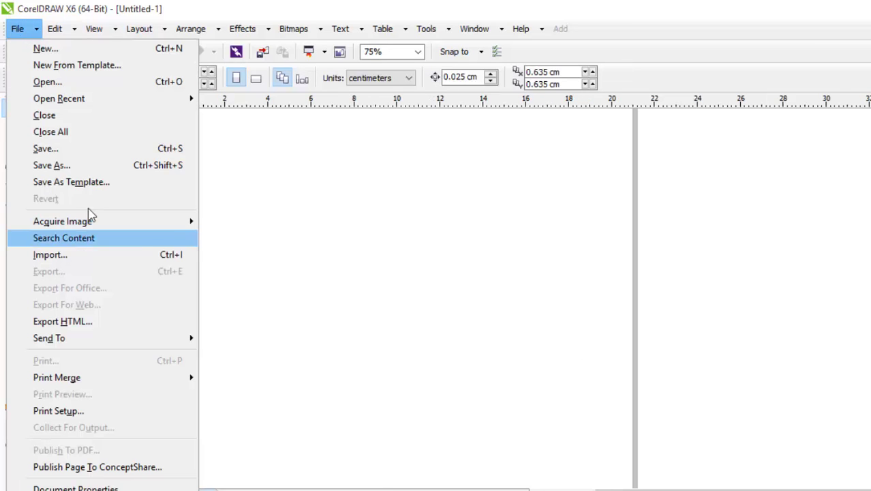
{"action": "left_click", "coordinate": [63, 262]}
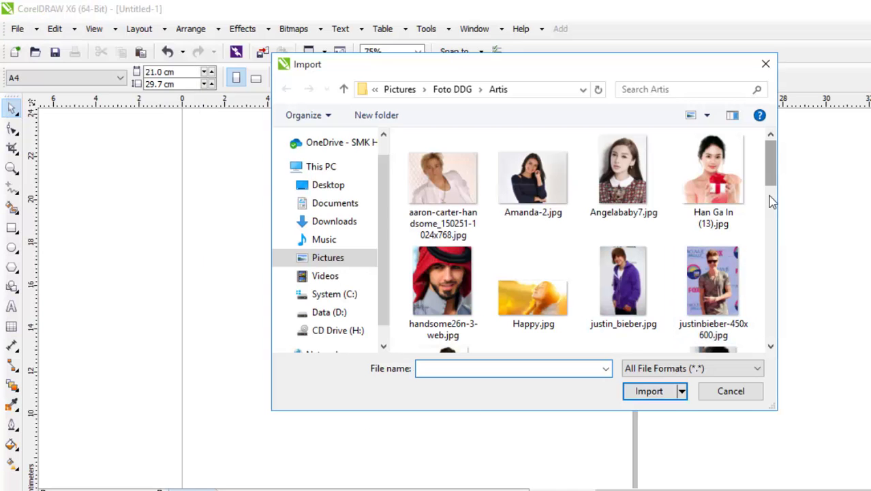
{"action": "mouse_move", "coordinate": [771, 199]}
{"action": "left_mouse_down"}
{"action": "mouse_move", "coordinate": [771, 227]}
{"action": "mouse_move", "coordinate": [770, 189]}
{"action": "left_mouse_up"}
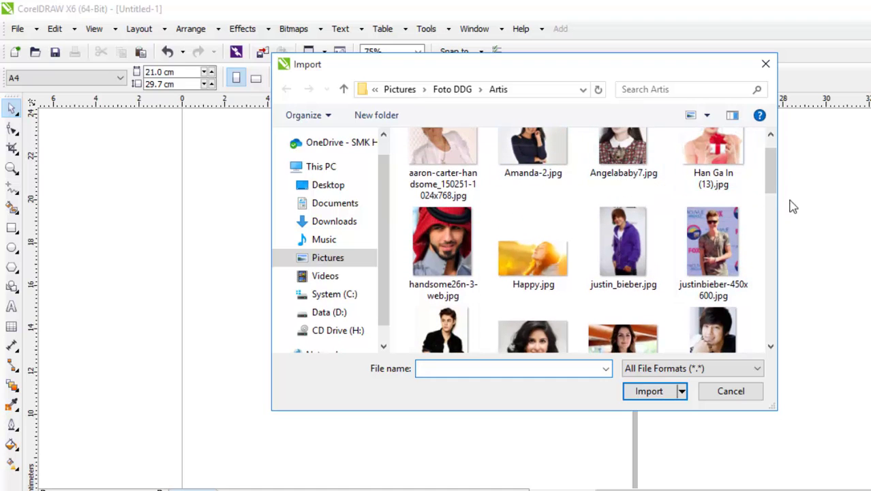
{"action": "left_click", "coordinate": [724, 242]}
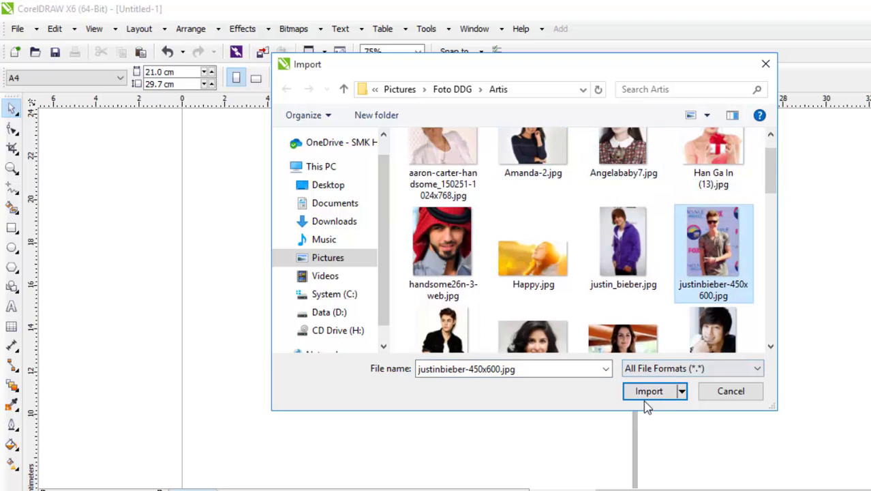
{"action": "left_click", "coordinate": [648, 393]}
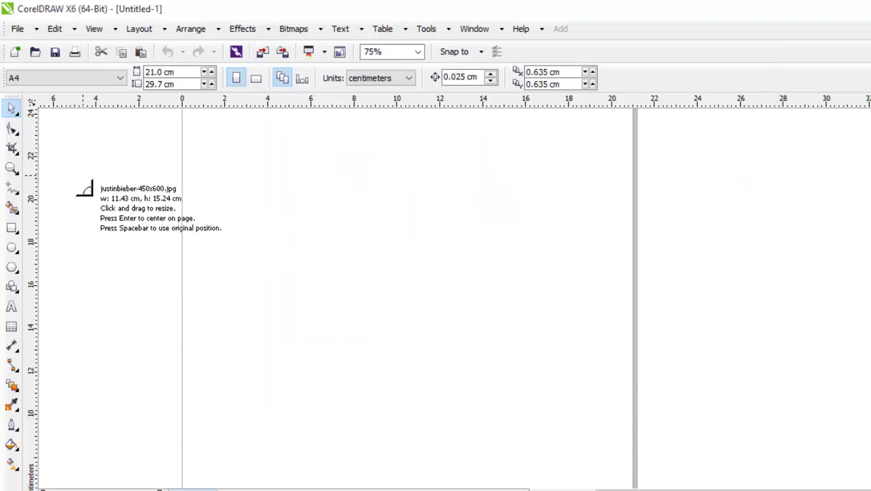
{"action": "left_click_drag", "start_coordinate": [83, 175], "coordinate": [319, 417]}
{"action": "left_click_drag", "start_coordinate": [237, 278], "coordinate": [239, 253]}
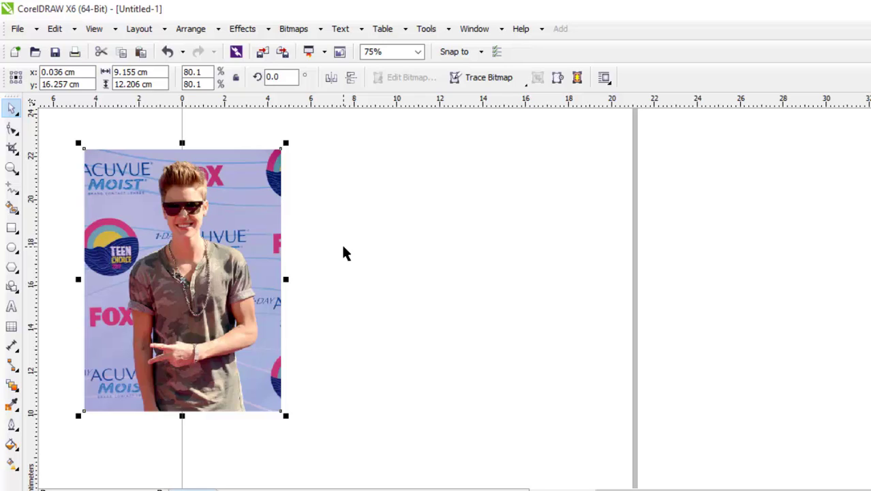
Move the photo up and further off the page's left edge, to about x -0.7, y 17.3 cm
{"action": "left_click", "coordinate": [339, 200]}
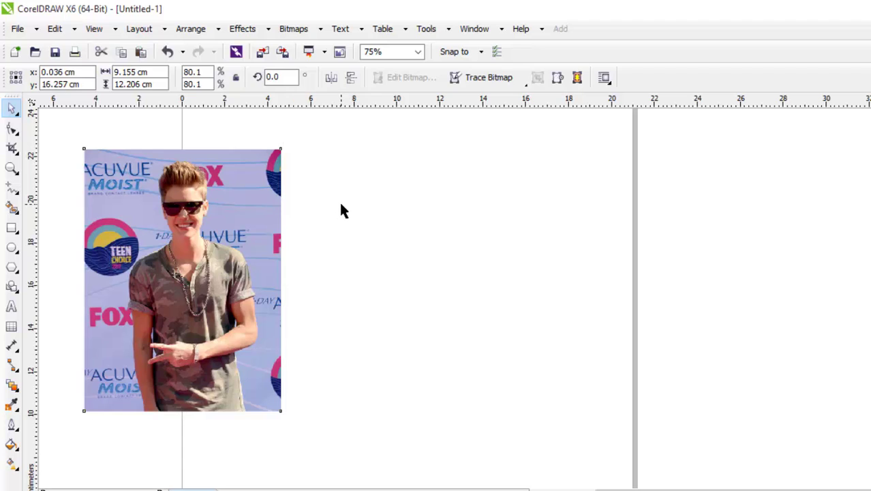
{"action": "left_click_drag", "start_coordinate": [236, 212], "coordinate": [218, 190]}
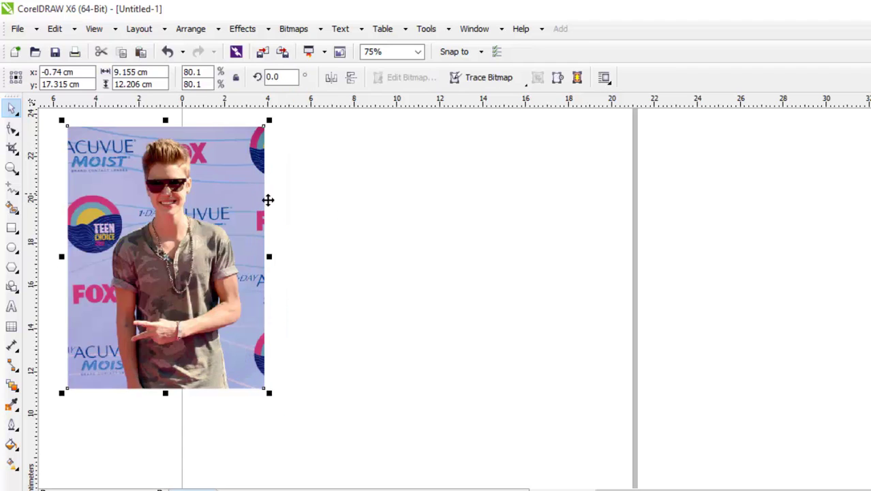
{"action": "left_click", "coordinate": [334, 198]}
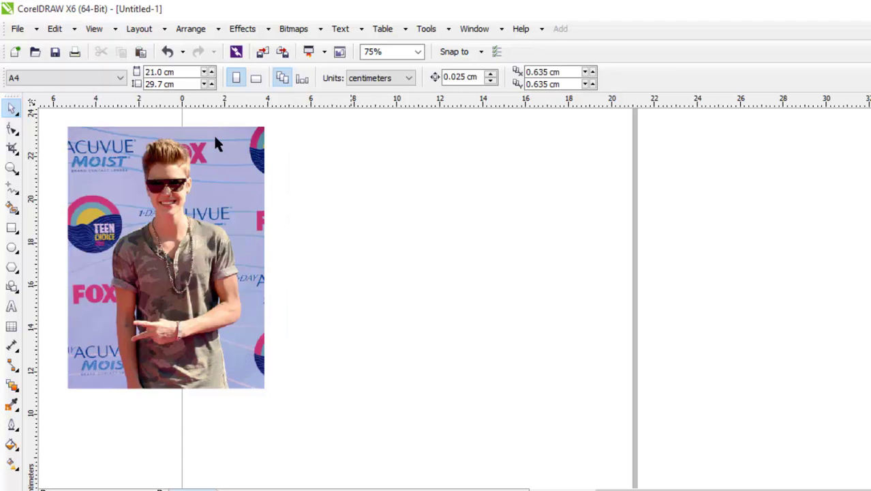
Draw a 4 by 6 cm rectangle to the right of the photo and position it at about x 10.6, y 18.9 cm
{"action": "left_click", "coordinate": [12, 229]}
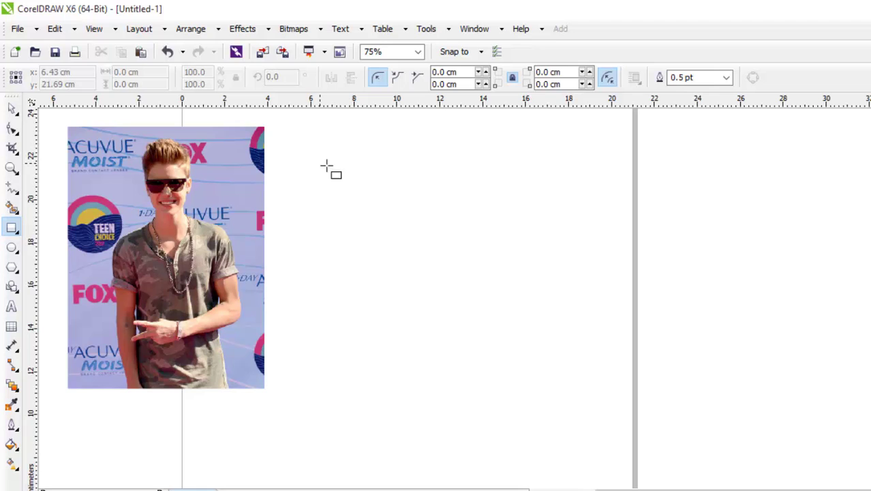
{"action": "left_click_drag", "start_coordinate": [319, 163], "coordinate": [574, 382]}
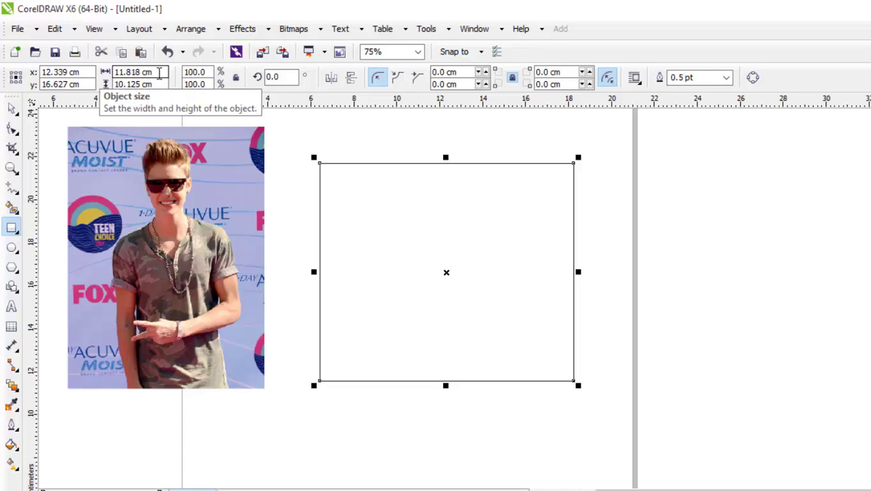
{"action": "double_click", "coordinate": [159, 73]}
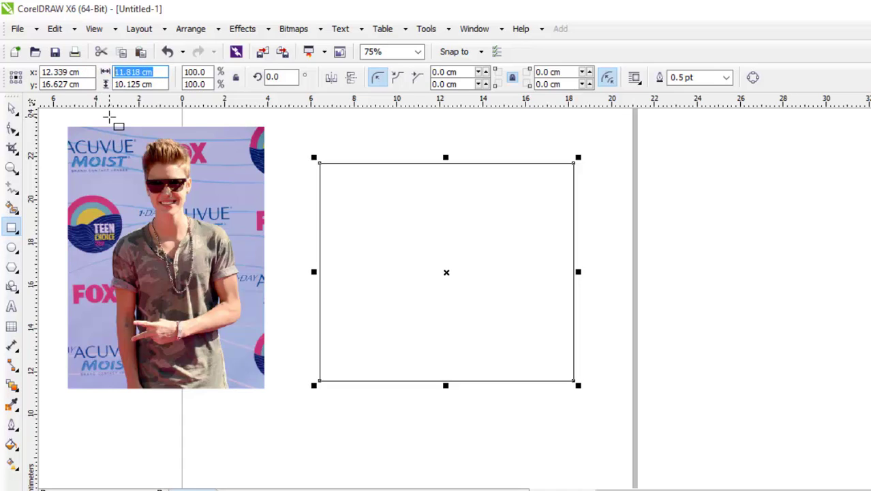
{"action": "type", "text": "4"}
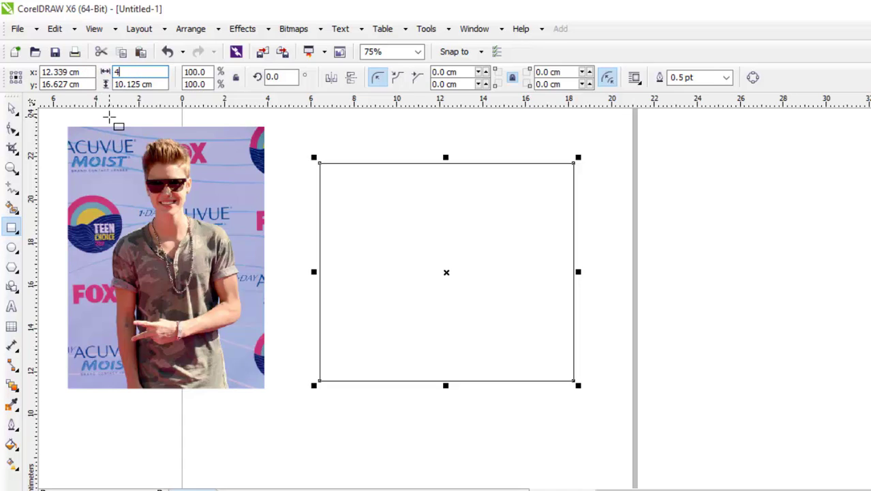
{"action": "double_click", "coordinate": [151, 83]}
{"action": "type", "text": "6"}
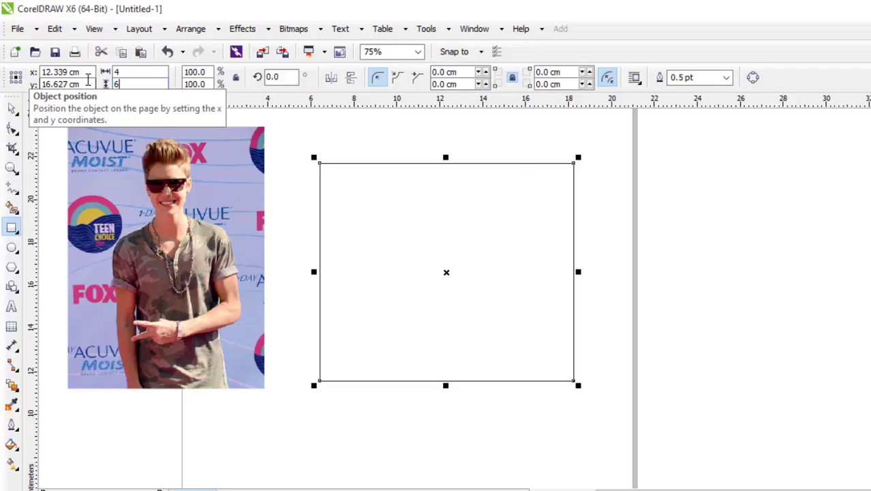
{"action": "key", "text": "Return"}
{"action": "left_click", "coordinate": [11, 108]}
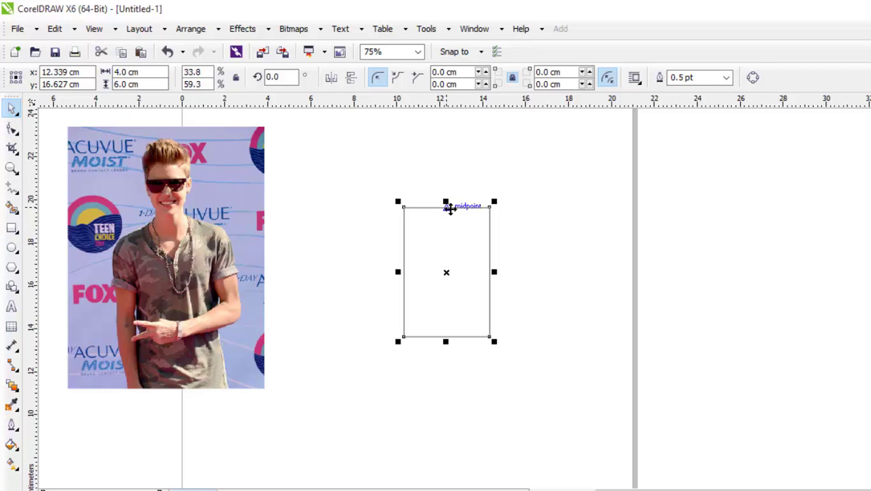
{"action": "left_click_drag", "start_coordinate": [450, 209], "coordinate": [413, 160]}
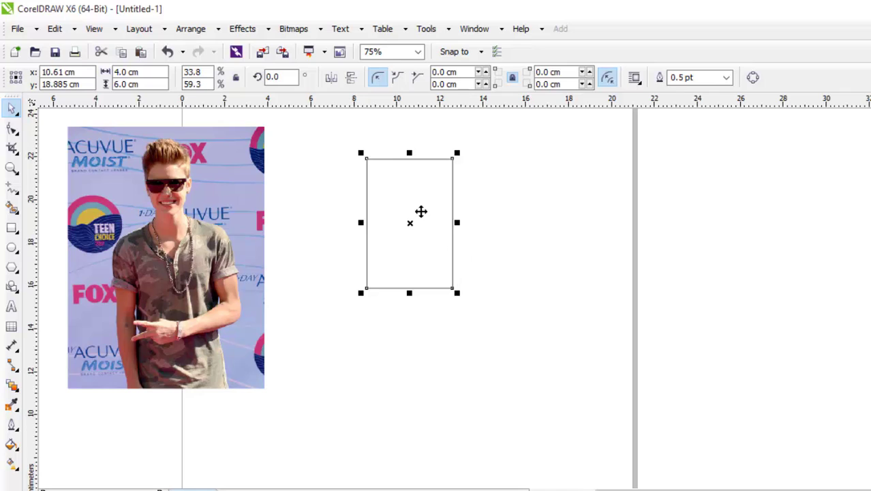
Place the photo inside the 4 by 6 cm rectangle with PowerClip
{"action": "left_click", "coordinate": [212, 177]}
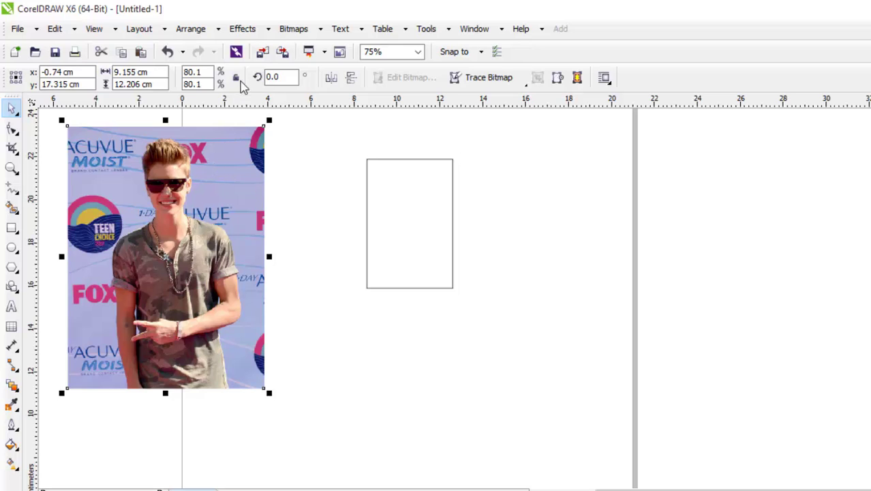
{"action": "left_click", "coordinate": [250, 31]}
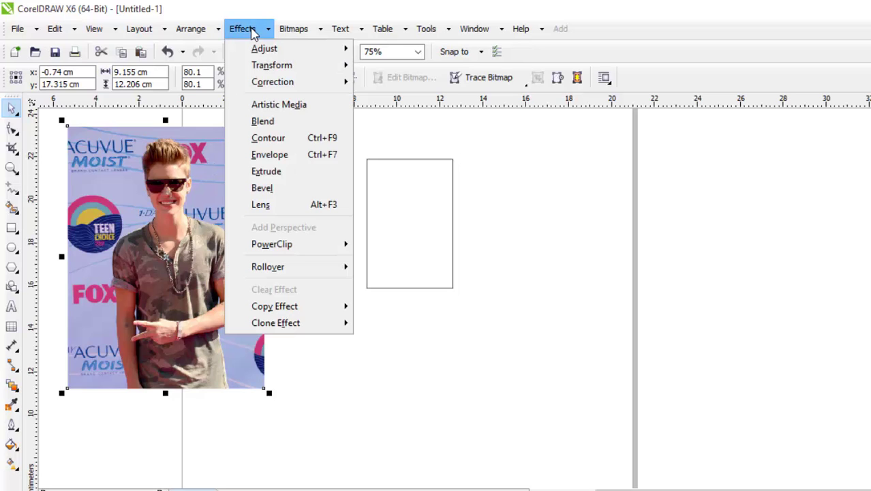
{"action": "mouse_move", "coordinate": [286, 249]}
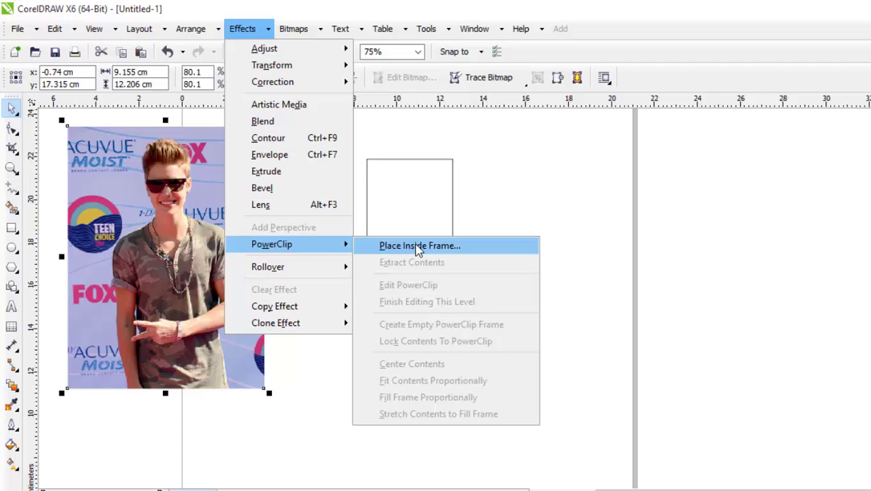
{"action": "left_click", "coordinate": [479, 246]}
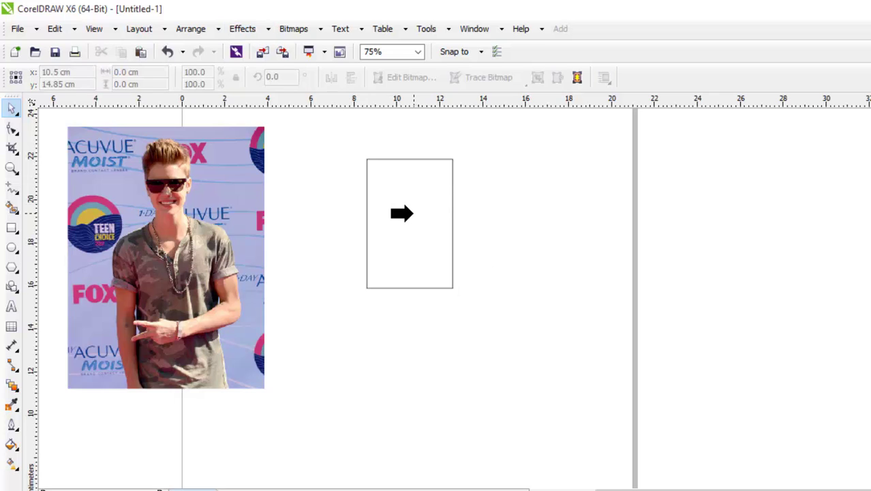
{"action": "left_click", "coordinate": [402, 214]}
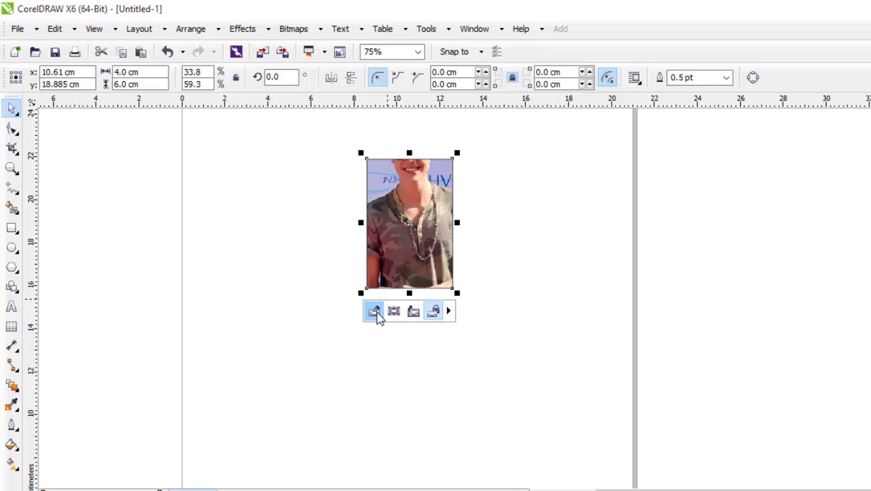
Edit the PowerClip contents and enlarge the photo proportionally to about 11.4 by 15.2 cm, with the face over the frame
{"action": "right_click", "coordinate": [414, 216]}
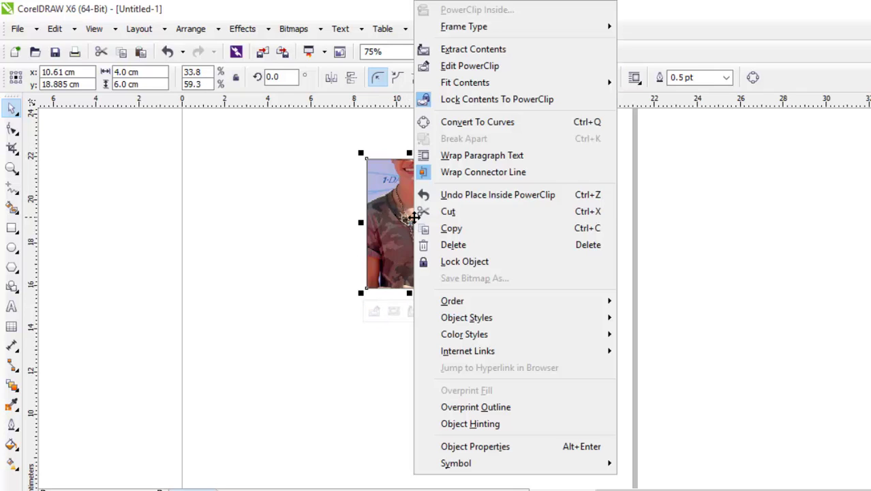
{"action": "left_click", "coordinate": [470, 66]}
{"action": "left_click", "coordinate": [484, 205]}
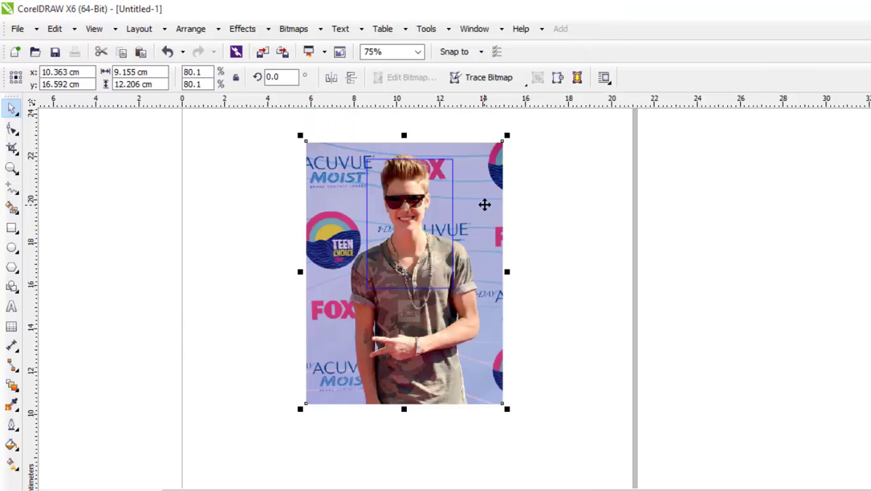
{"action": "left_click_drag", "start_coordinate": [484, 205], "coordinate": [490, 208]}
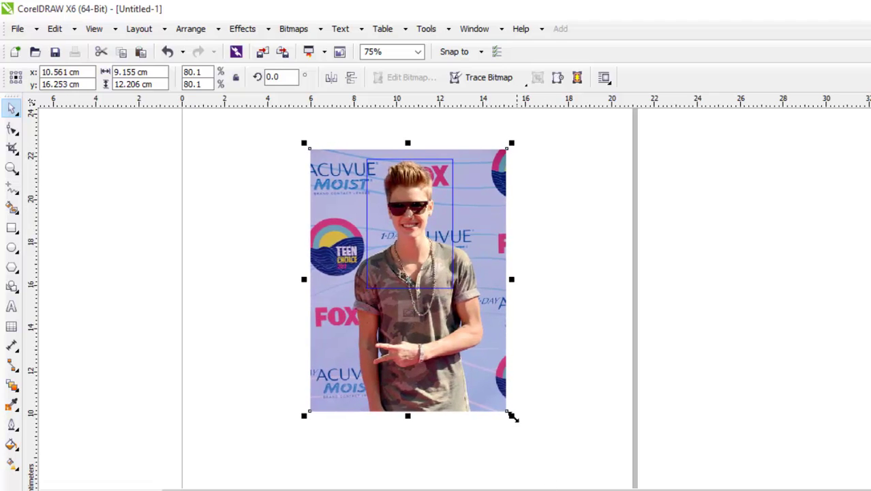
{"action": "left_click_drag", "start_coordinate": [511, 415], "coordinate": [570, 454]}
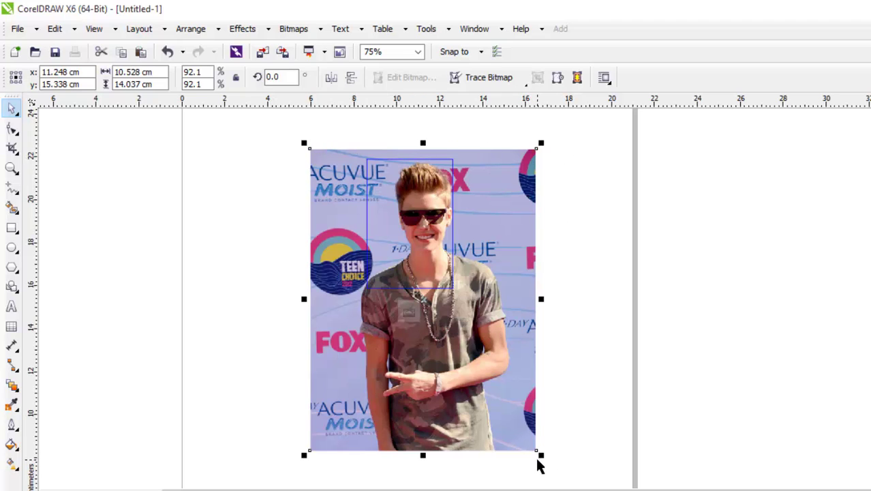
{"action": "left_click_drag", "start_coordinate": [543, 456], "coordinate": [569, 474]}
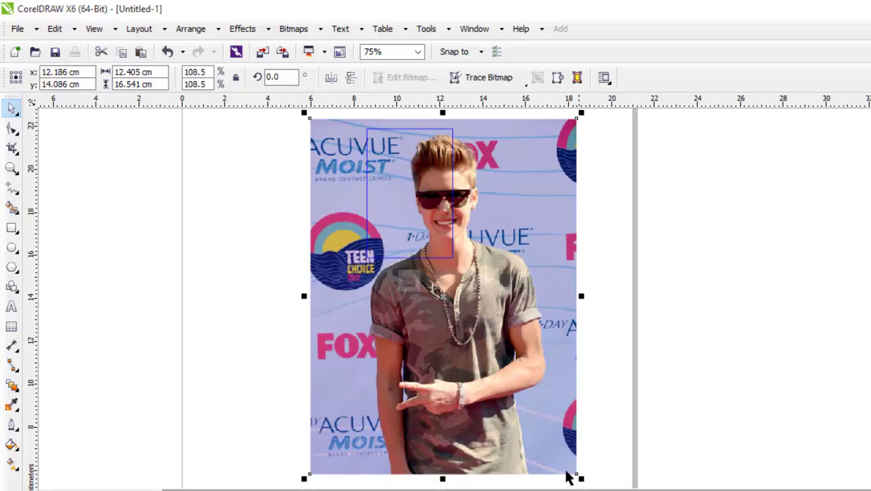
{"action": "left_click_drag", "start_coordinate": [524, 313], "coordinate": [496, 309]}
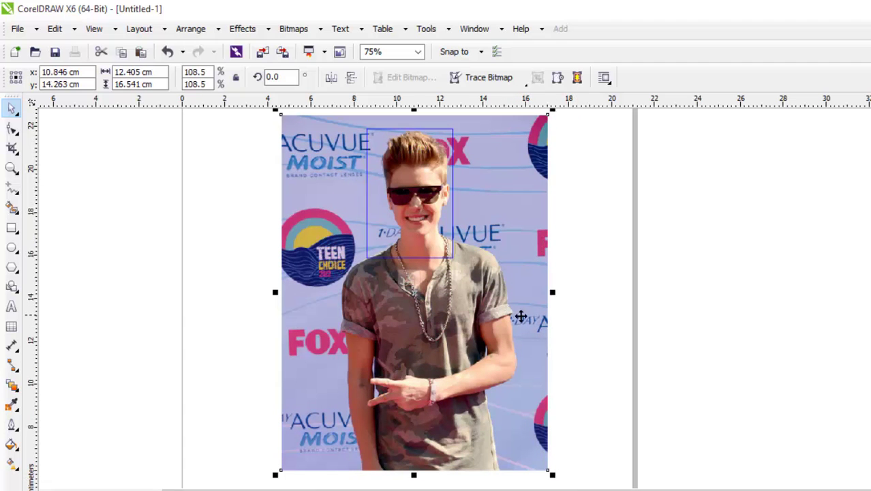
{"action": "left_click_drag", "start_coordinate": [542, 467], "coordinate": [531, 447]}
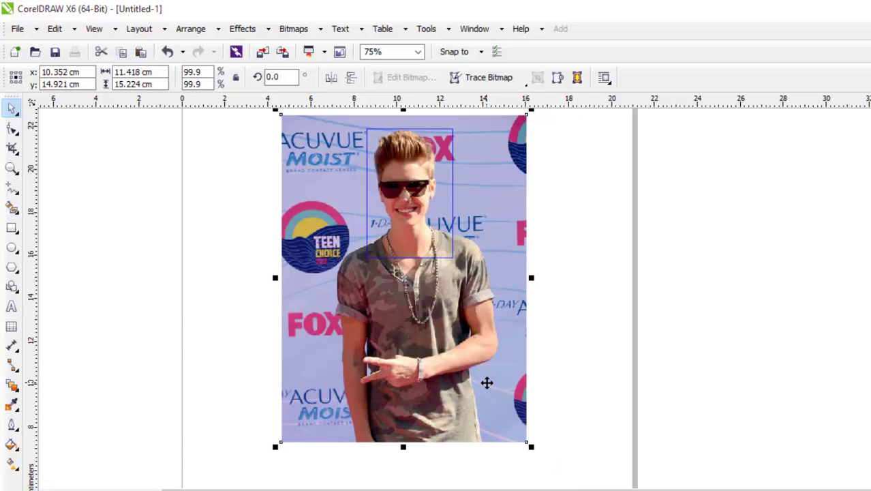
Nudge the photo right and down to about x 10.5, y 14.7 cm so the face is centred in the frame
{"action": "key", "text": "Right"}
{"action": "key", "text": "Right"}
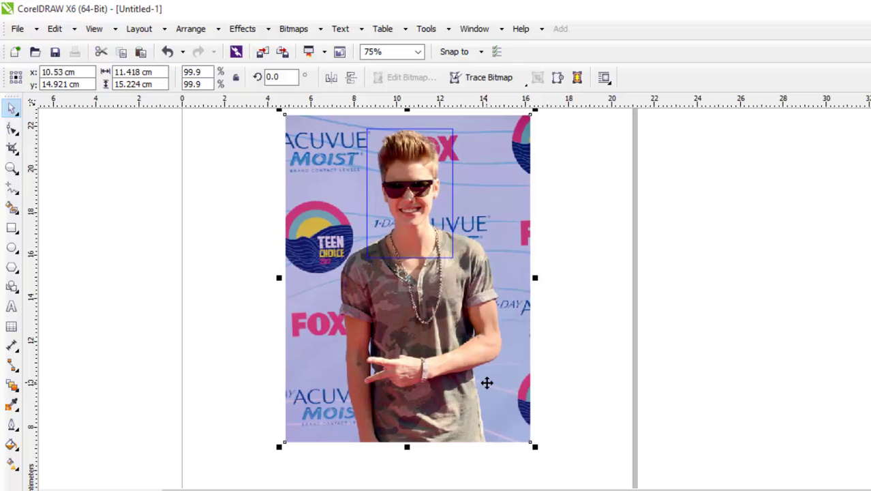
{"action": "key", "text": "Down"}
{"action": "key", "text": "Down"}
{"action": "key", "text": "Down"}
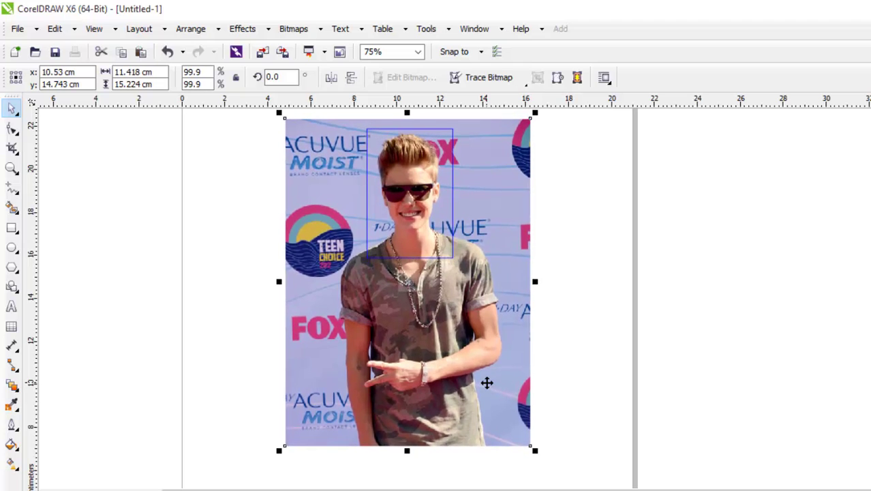
Finish editing the PowerClip and move the framed photo to the page's left side, at about x 3.2, y 19 cm
{"action": "right_click", "coordinate": [443, 211]}
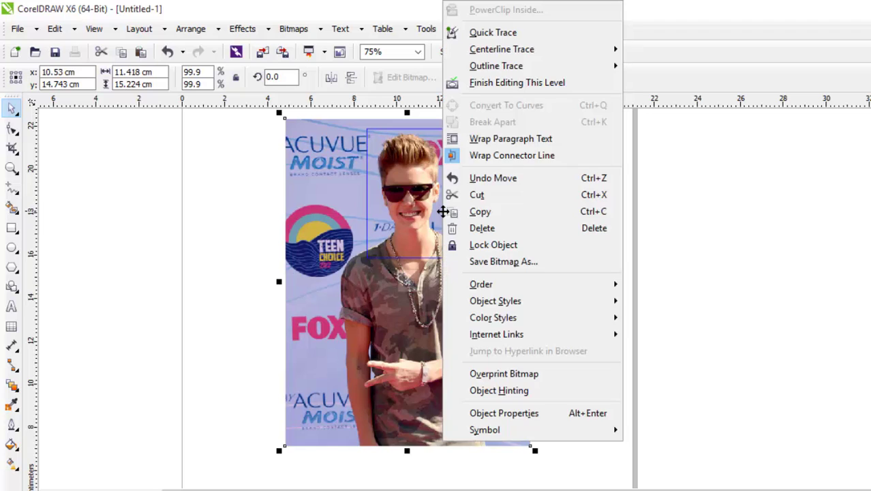
{"action": "left_click", "coordinate": [525, 84]}
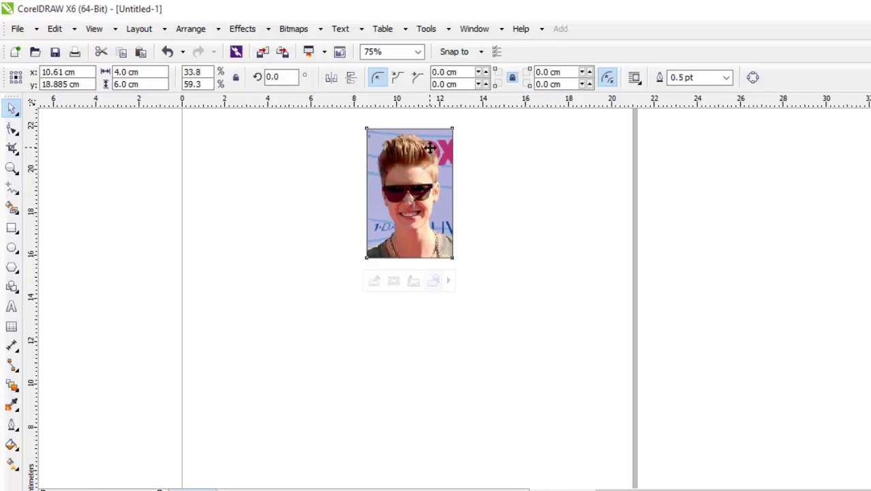
{"action": "left_click_drag", "start_coordinate": [431, 147], "coordinate": [276, 153]}
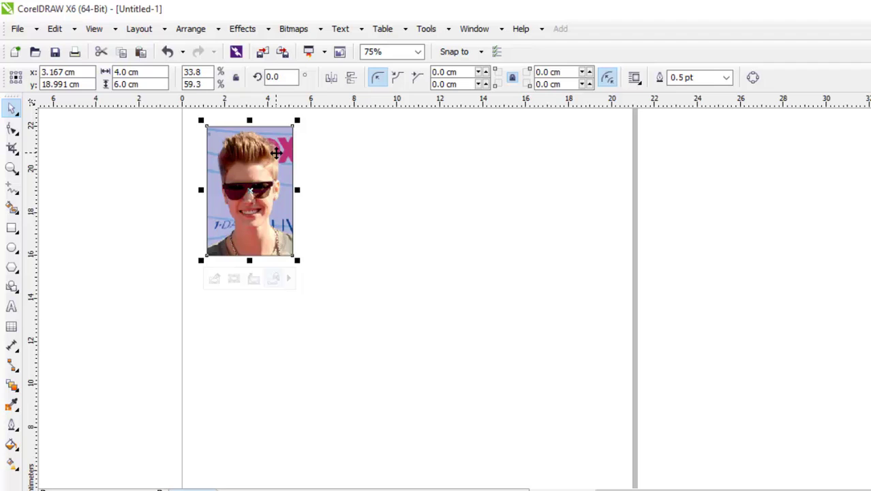
{"action": "left_click", "coordinate": [454, 292]}
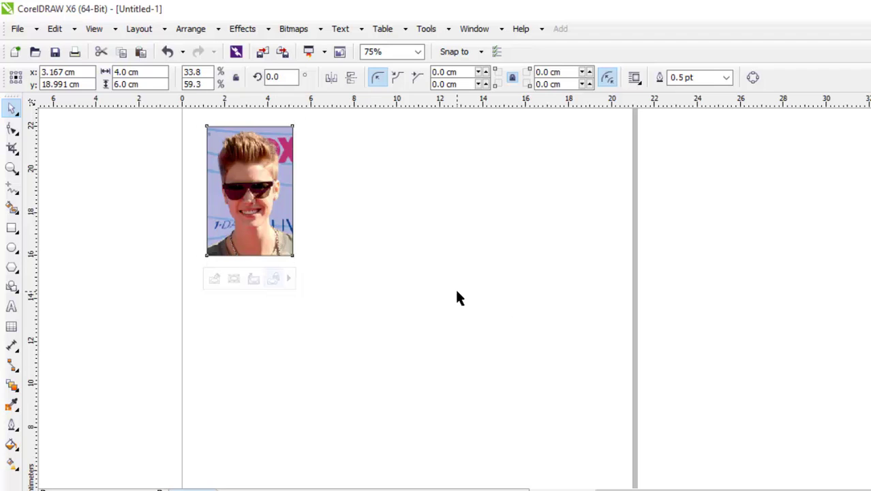
Draw a second rectangle to the right of the framed photo and set its size to 4 by 6 cm
{"action": "left_click", "coordinate": [11, 232]}
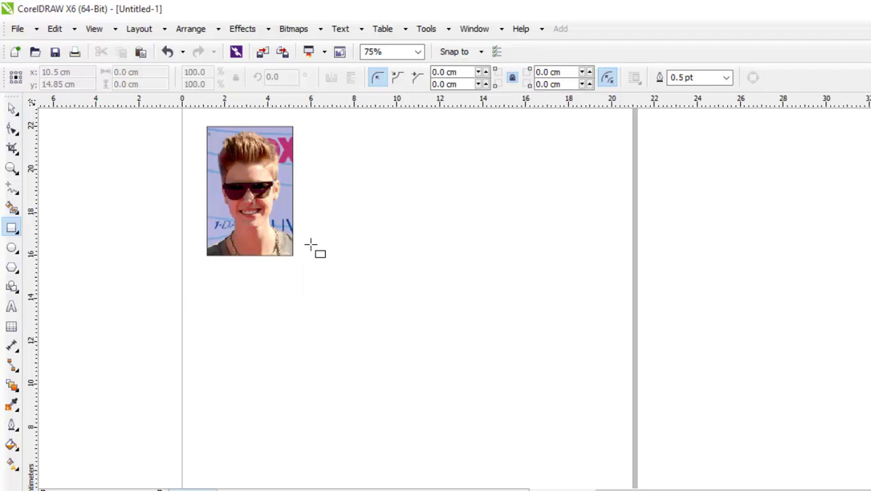
{"action": "mouse_move", "coordinate": [348, 153]}
{"action": "left_mouse_down"}
{"action": "mouse_move", "coordinate": [513, 321]}
{"action": "mouse_move", "coordinate": [504, 352]}
{"action": "left_mouse_up"}
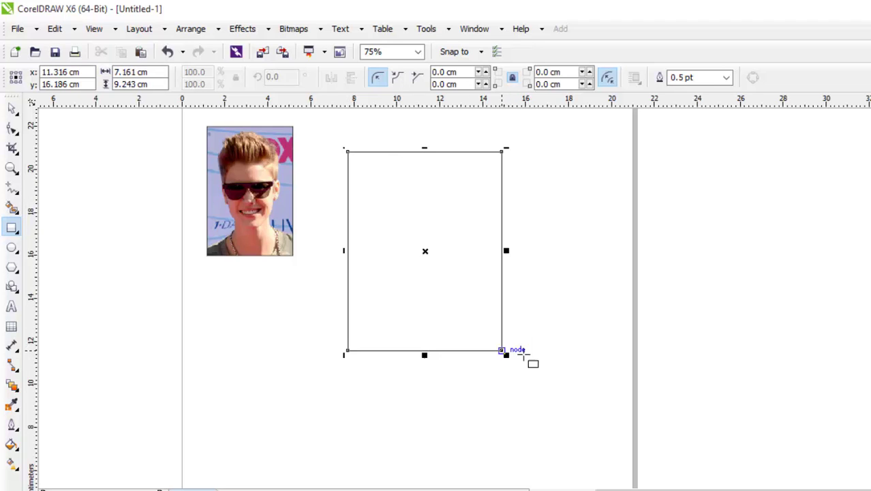
{"action": "double_click", "coordinate": [152, 74]}
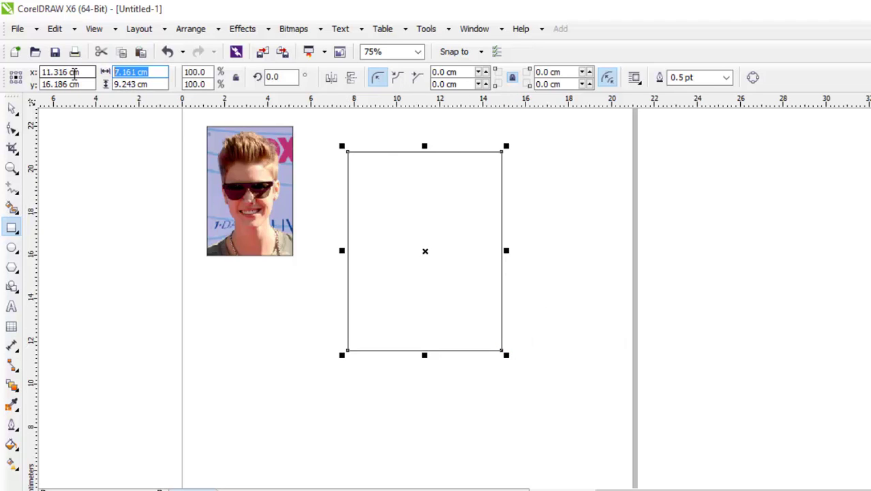
{"action": "type", "text": "4"}
{"action": "key", "text": "Tab"}
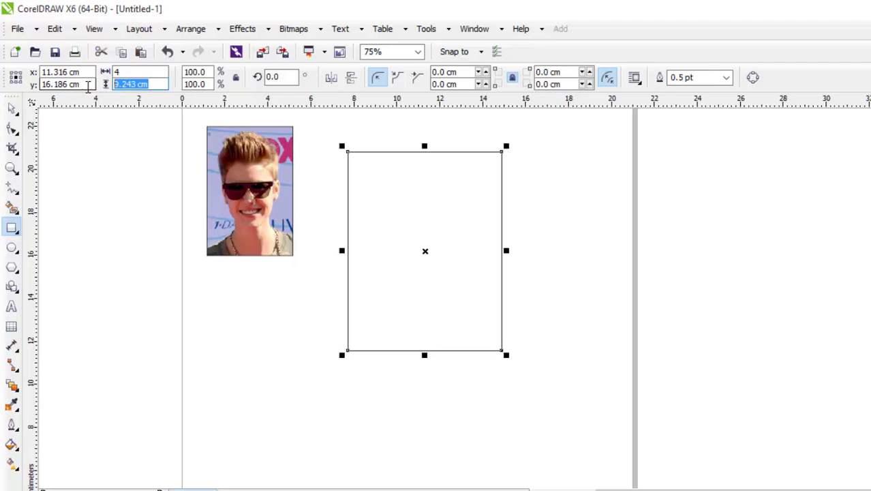
{"action": "type", "text": "6"}
{"action": "key", "text": "Return"}
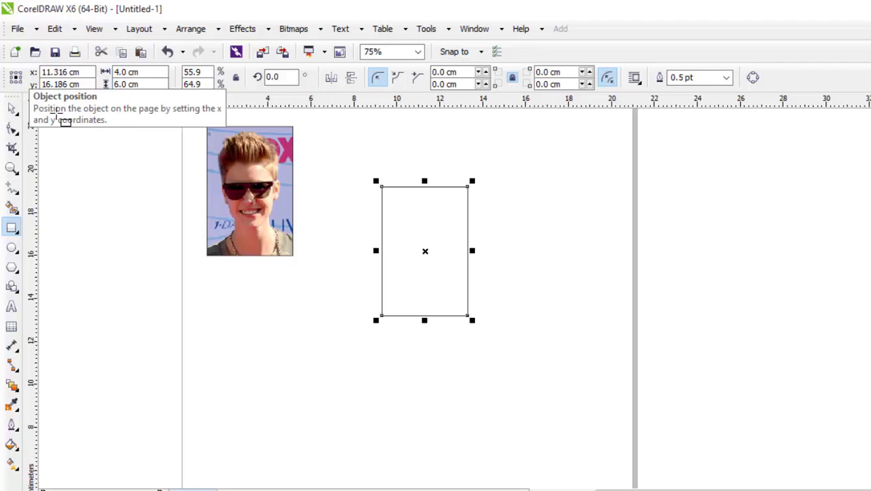
{"action": "left_click", "coordinate": [15, 29]}
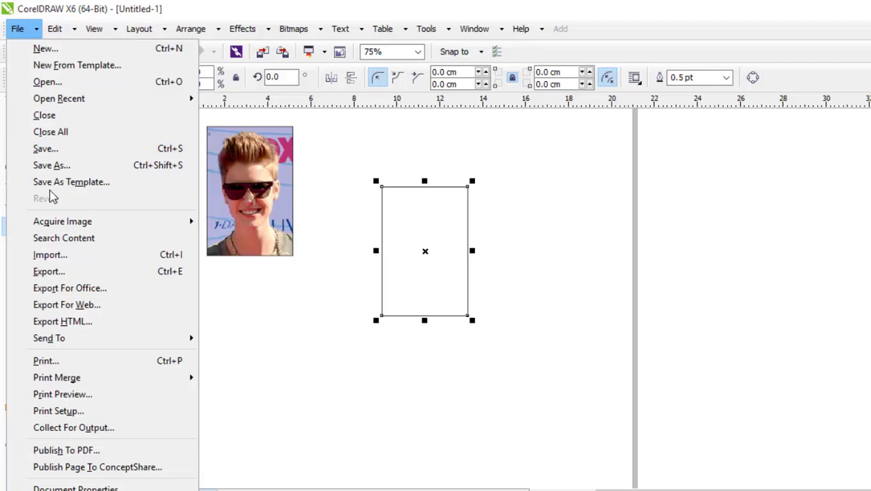
{"action": "left_click", "coordinate": [47, 82]}
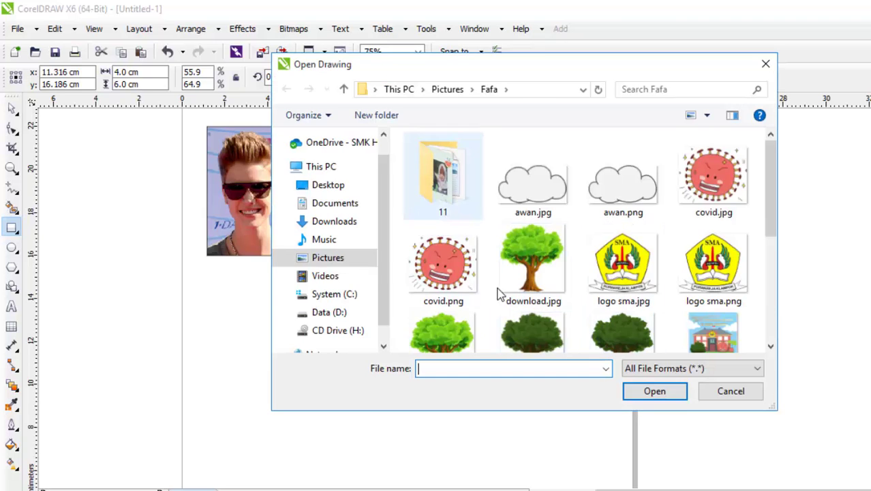
{"action": "left_click", "coordinate": [341, 260]}
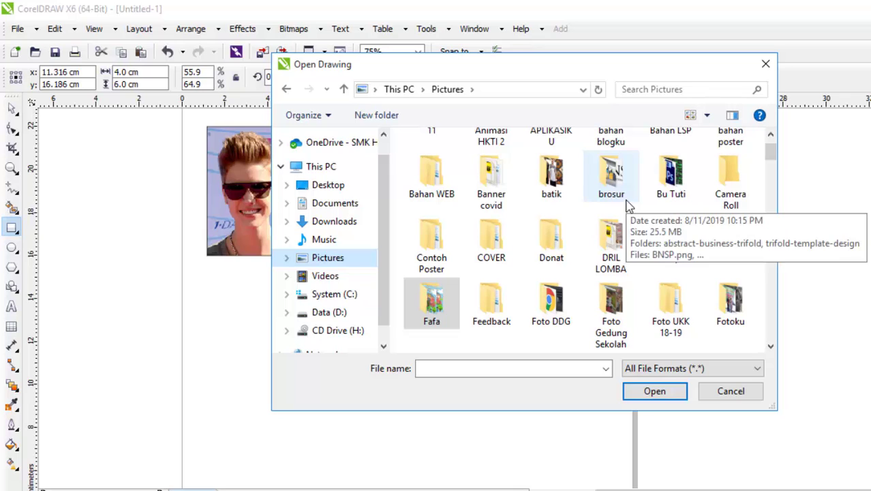
{"action": "left_click", "coordinate": [731, 391]}
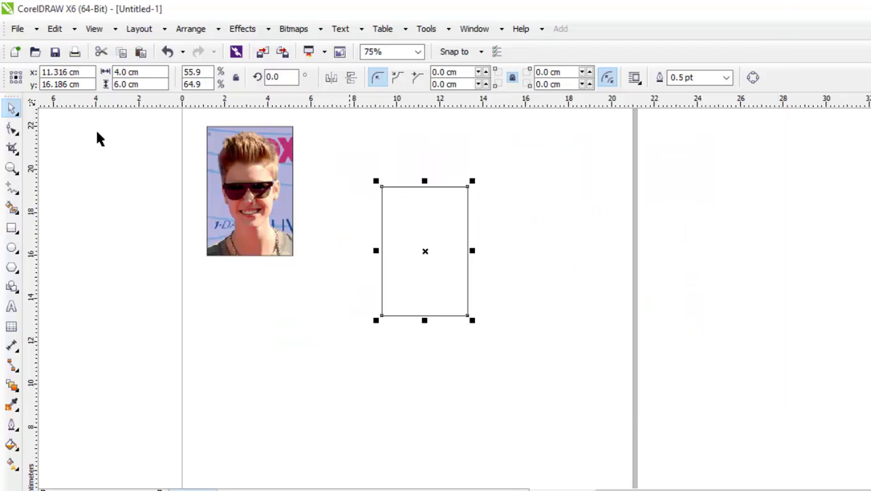
{"action": "left_click", "coordinate": [17, 28]}
{"action": "left_click", "coordinate": [31, 74]}
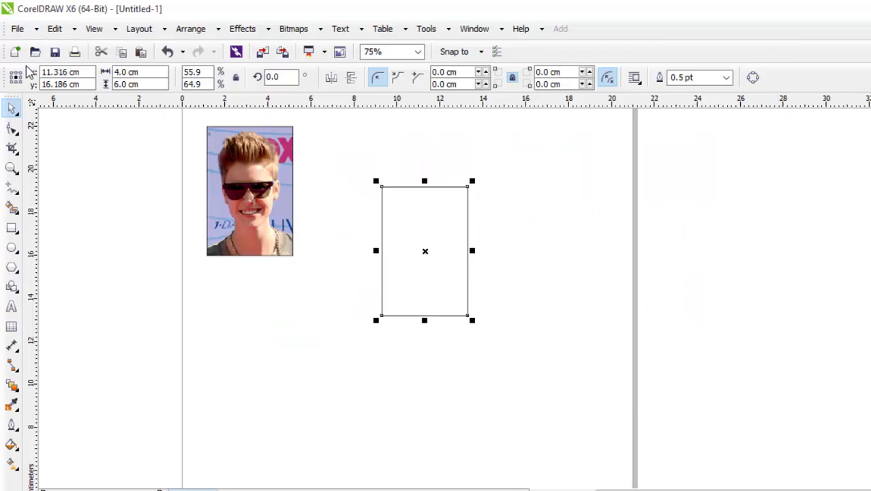
Start importing an image and browse from the Artis folder to the Setengah Badan folder inside Foto DDG
{"action": "left_click", "coordinate": [18, 28]}
{"action": "left_click", "coordinate": [156, 271]}
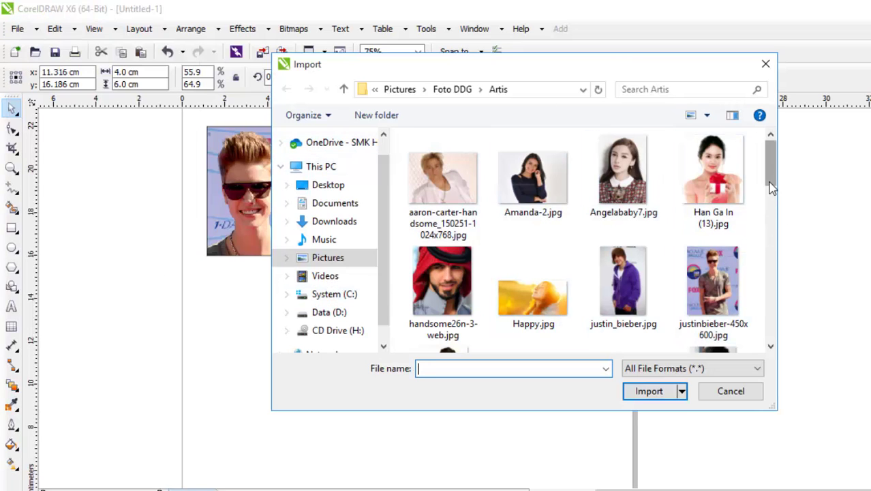
{"action": "left_click_drag", "start_coordinate": [770, 189], "coordinate": [770, 164]}
{"action": "left_click", "coordinate": [444, 96]}
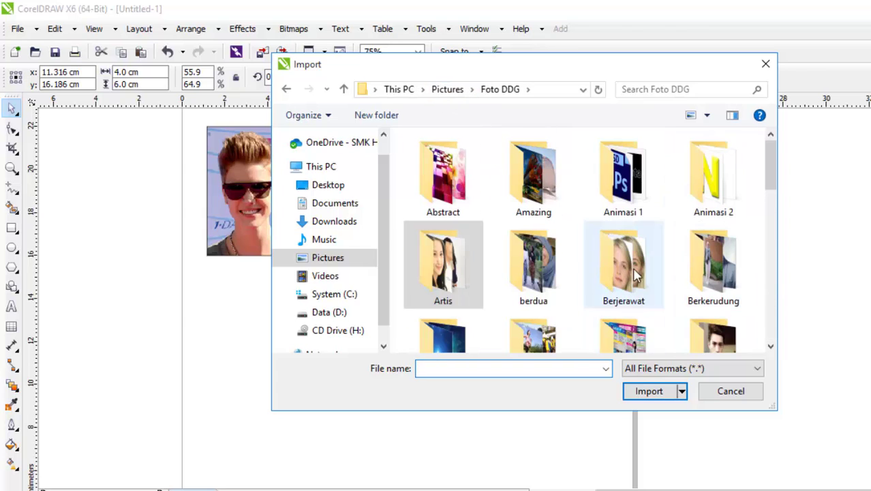
{"action": "left_click", "coordinate": [623, 276]}
{"action": "scroll", "coordinate": [627, 320], "scroll_direction": "down", "scroll_amount": 3}
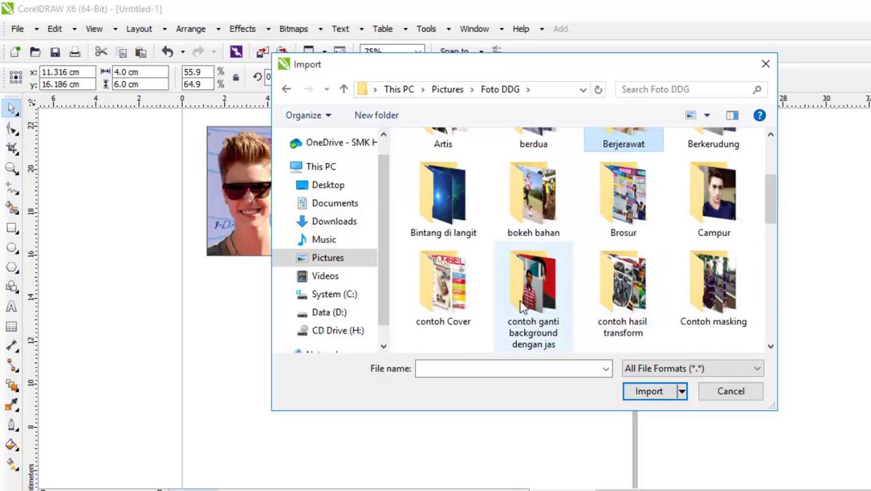
{"action": "scroll", "coordinate": [523, 305], "scroll_direction": "down", "scroll_amount": 2}
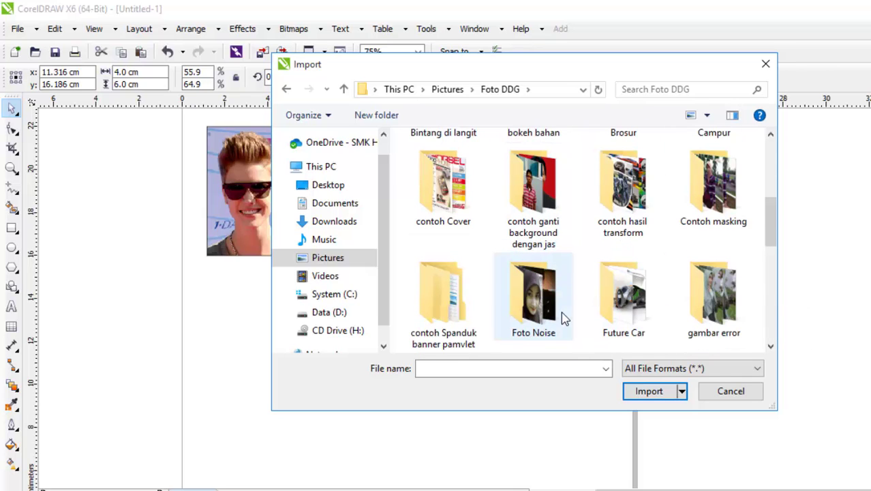
{"action": "scroll", "coordinate": [576, 314], "scroll_direction": "up", "scroll_amount": 1}
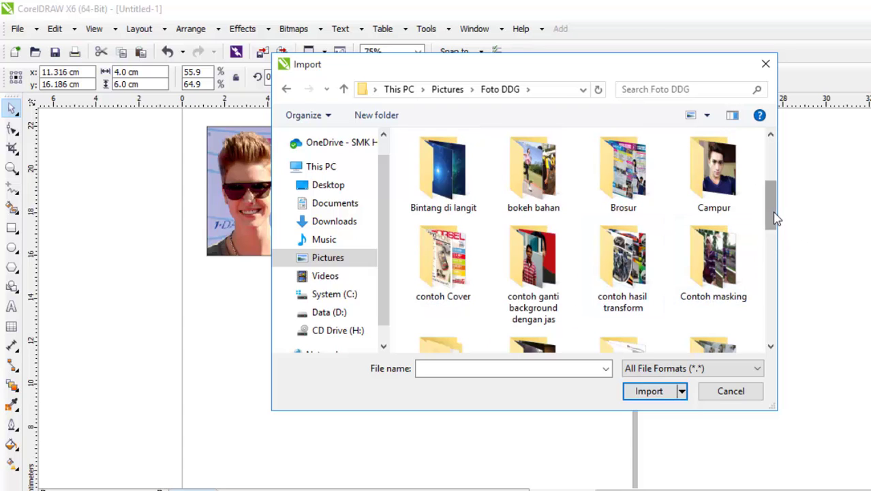
{"action": "left_click_drag", "start_coordinate": [770, 208], "coordinate": [776, 323]}
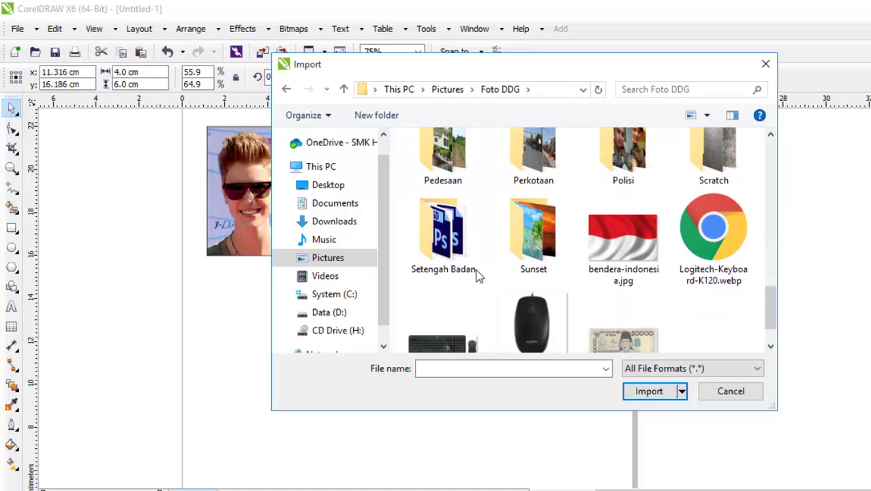
{"action": "double_click", "coordinate": [444, 242]}
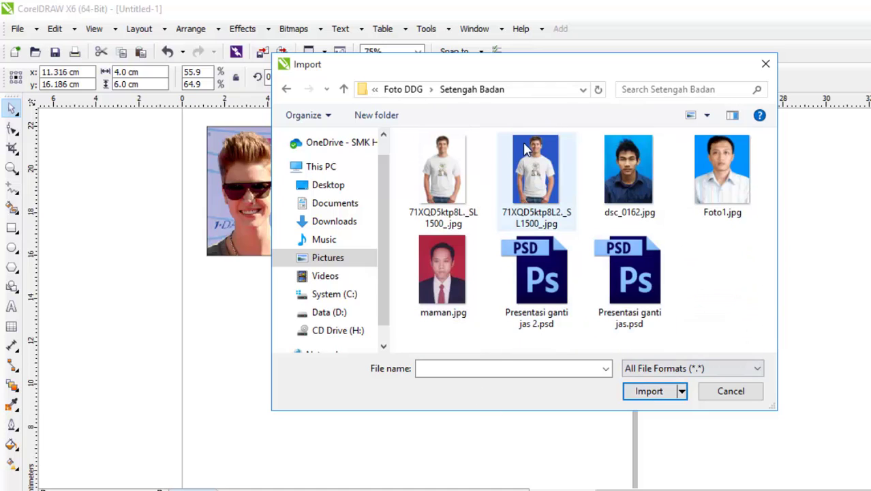
Import 71XQD5ktp8L2._SL1500_.jpg and place it to the right of the empty frame at about 10.4 by 15.6 cm
{"action": "left_click", "coordinate": [538, 162]}
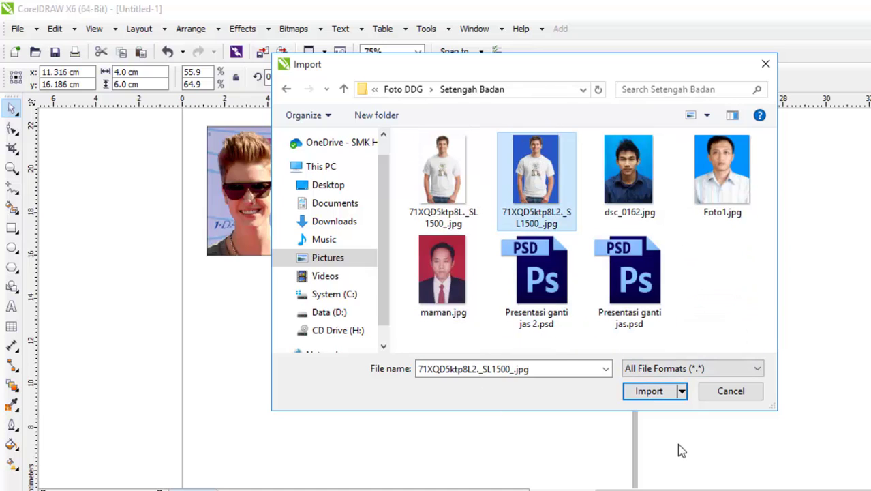
{"action": "left_click", "coordinate": [656, 394]}
{"action": "left_click_drag", "start_coordinate": [511, 142], "coordinate": [743, 484]}
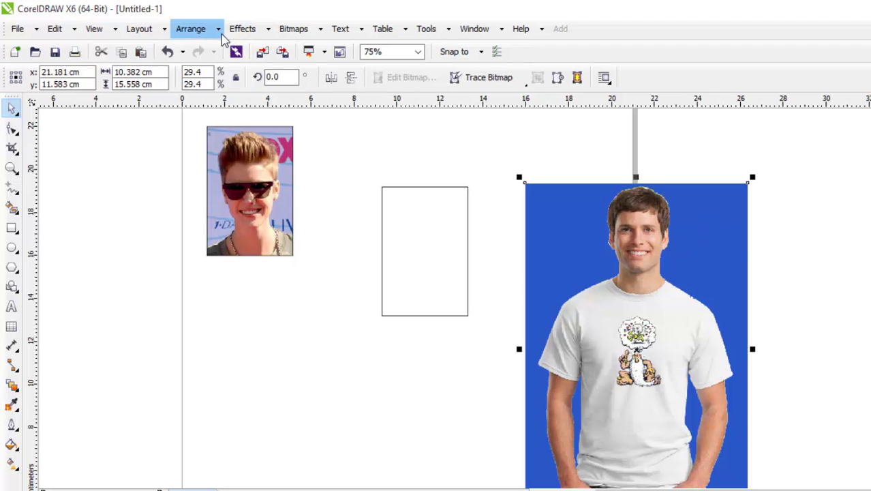
Place the imported blue-background photo inside the empty 4 by 6 cm rectangle with PowerClip
{"action": "left_click", "coordinate": [242, 29]}
{"action": "mouse_move", "coordinate": [280, 256]}
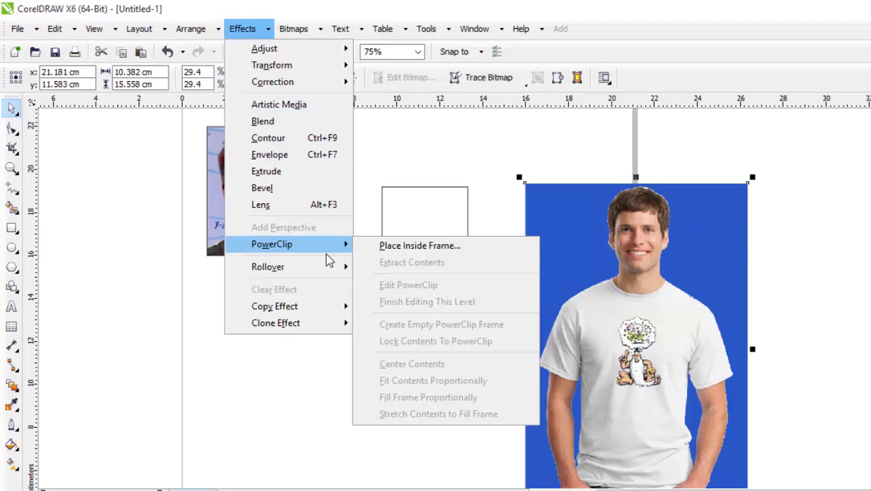
{"action": "left_click", "coordinate": [423, 247]}
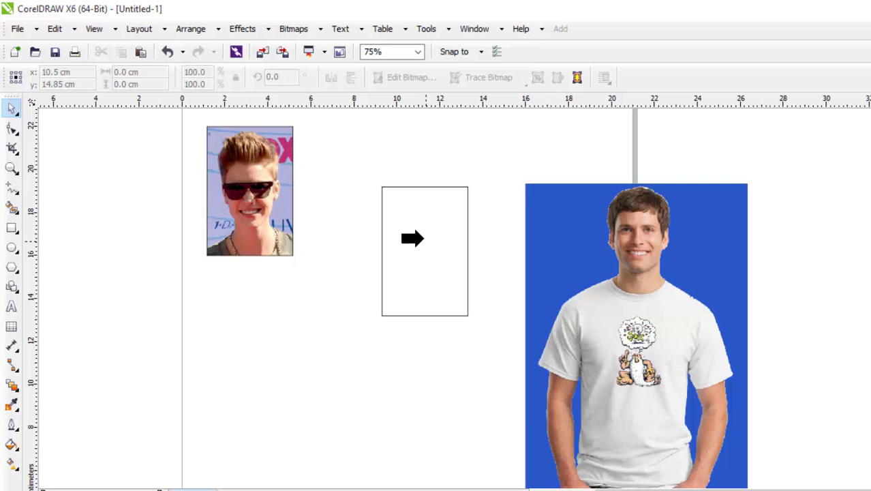
{"action": "left_click", "coordinate": [421, 238]}
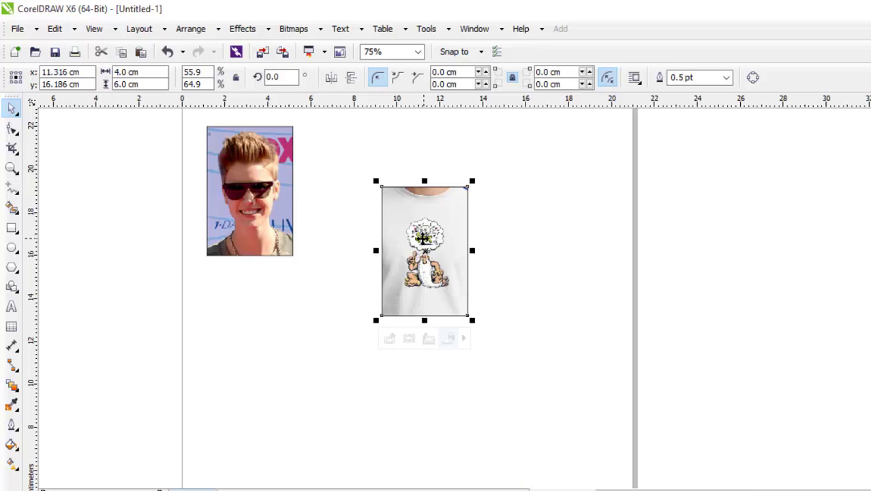
Edit the PowerClip contents, moving the photo so the face is over the frame and shrinking it to about 9.5 by 14.3 cm
{"action": "right_click", "coordinate": [426, 287]}
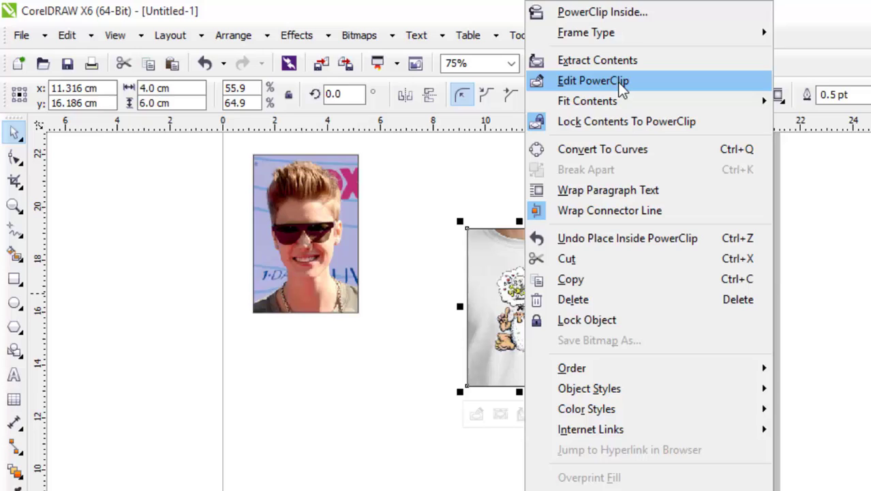
{"action": "left_click", "coordinate": [538, 72]}
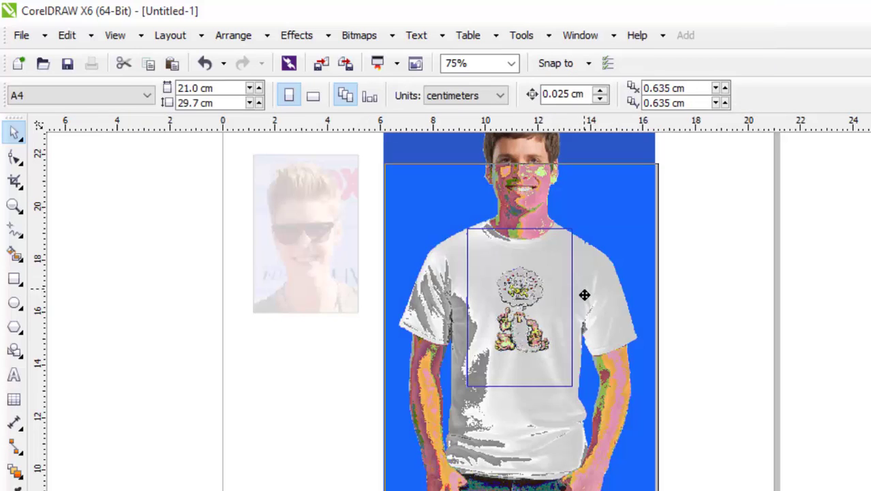
{"action": "left_click_drag", "start_coordinate": [584, 294], "coordinate": [644, 251]}
{"action": "left_click_drag", "start_coordinate": [580, 421], "coordinate": [590, 430]}
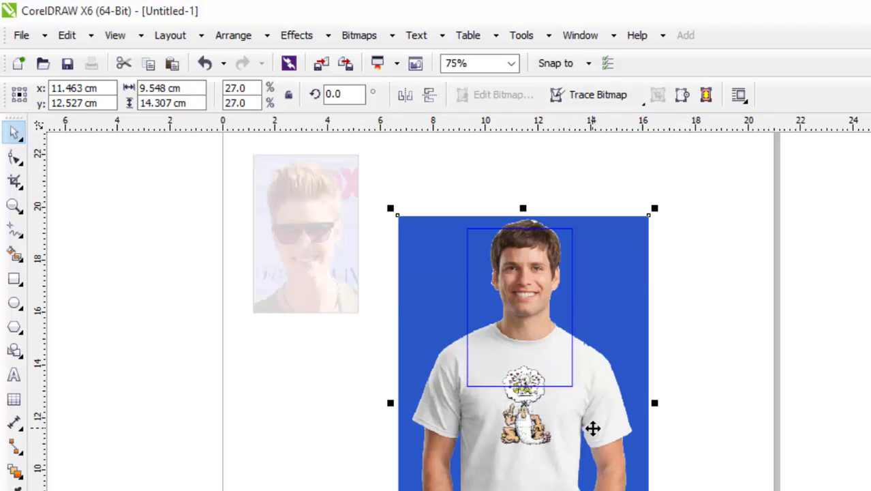
Nudge the photo to about x 11.3, y 12.1 cm so the head is centred inside the frame
{"action": "key", "text": "Down"}
{"action": "key", "text": "Down"}
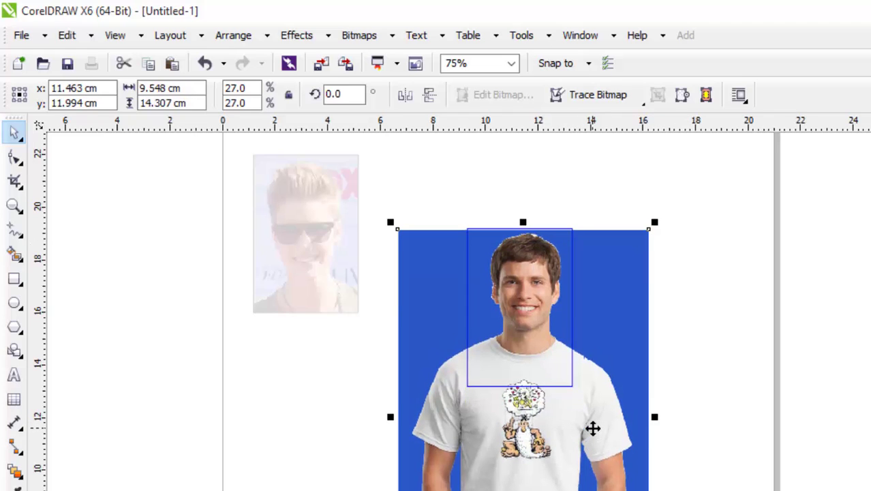
{"action": "key", "text": "ctrl+Up"}
{"action": "key", "text": "ctrl+Up"}
{"action": "key", "text": "ctrl+Right"}
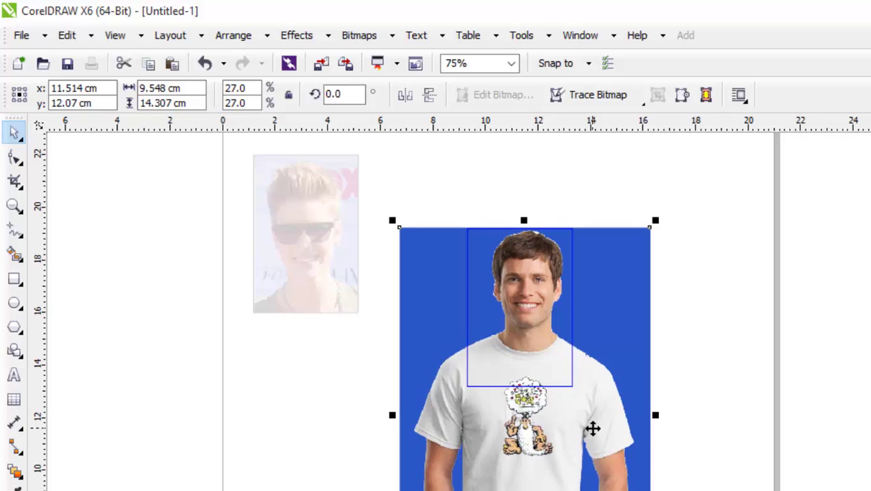
{"action": "key", "text": "ctrl+Left"}
{"action": "key", "text": "ctrl+Left"}
{"action": "key", "text": "ctrl+Left"}
{"action": "key", "text": "ctrl+Left"}
{"action": "key", "text": "ctrl+Left"}
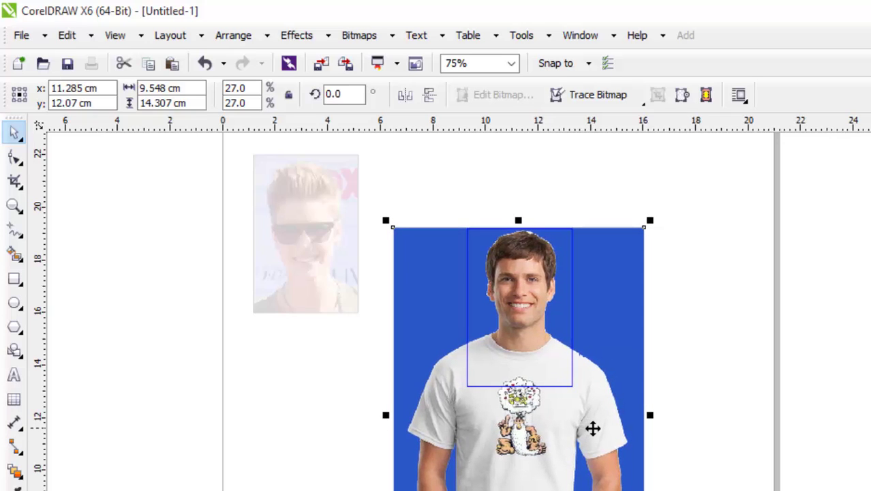
Finish editing the PowerClip and move the framed photo beside the first one, at about x 8.5, y 18.9 cm
{"action": "right_click", "coordinate": [591, 339]}
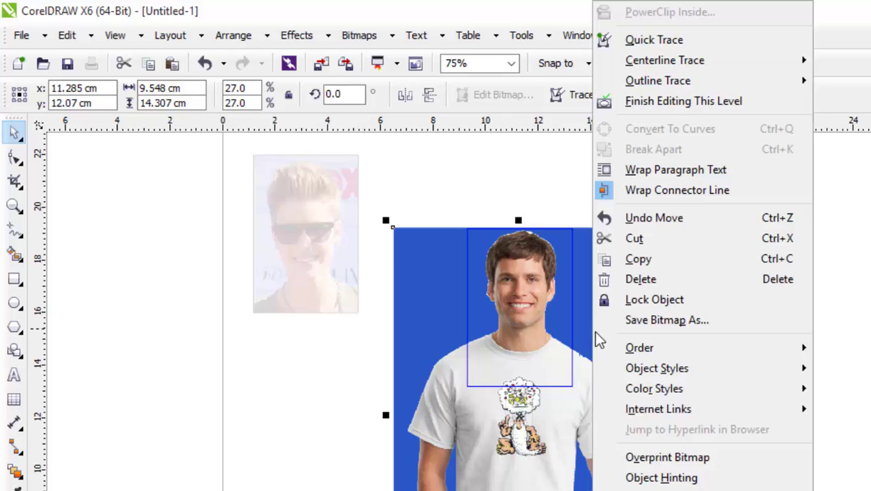
{"action": "left_click", "coordinate": [648, 101]}
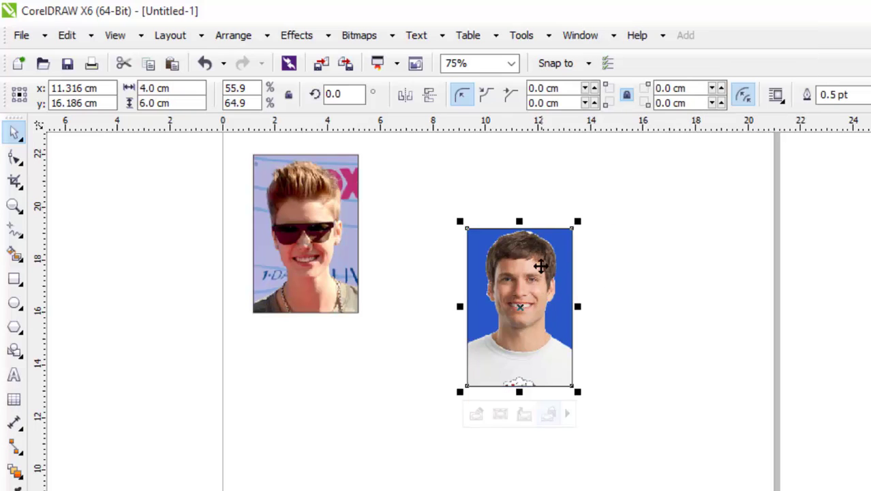
{"action": "left_click_drag", "start_coordinate": [543, 257], "coordinate": [468, 185]}
{"action": "key", "text": "Escape"}
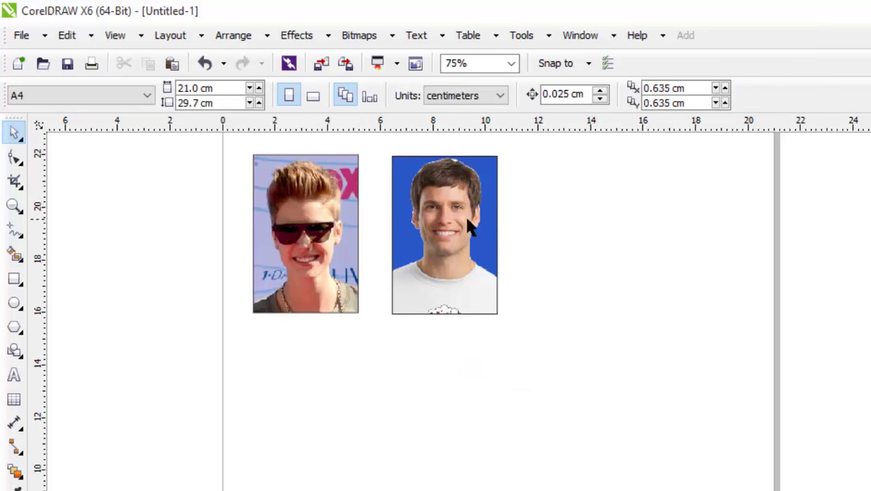
{"action": "left_click", "coordinate": [483, 237]}
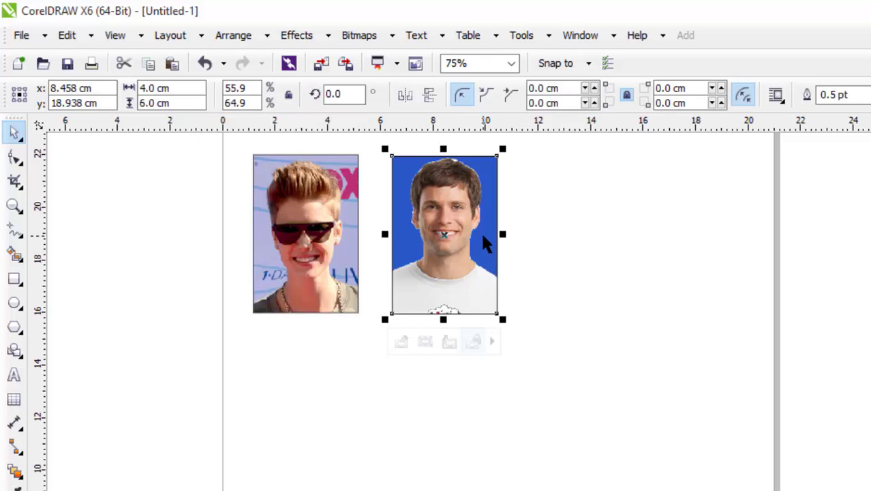
Delete both framed photos from the page
{"action": "left_click", "coordinate": [609, 287]}
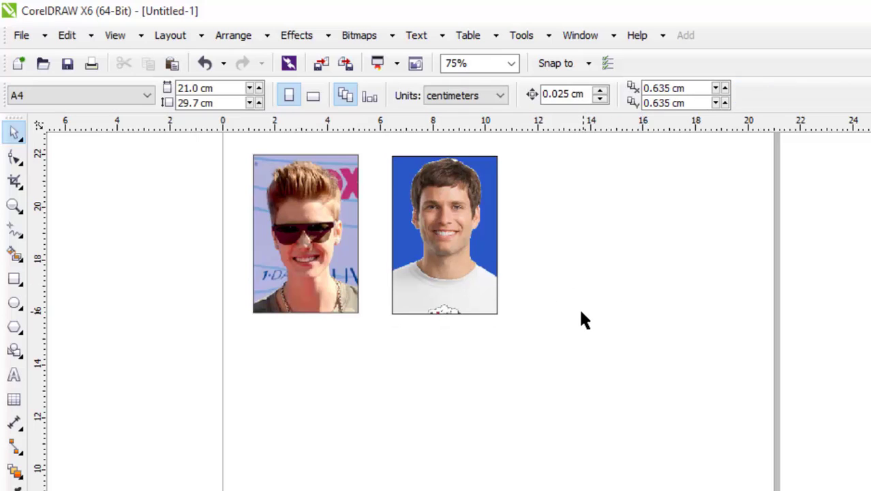
{"action": "left_click_drag", "start_coordinate": [203, 136], "coordinate": [645, 399]}
{"action": "key", "text": "Delete"}
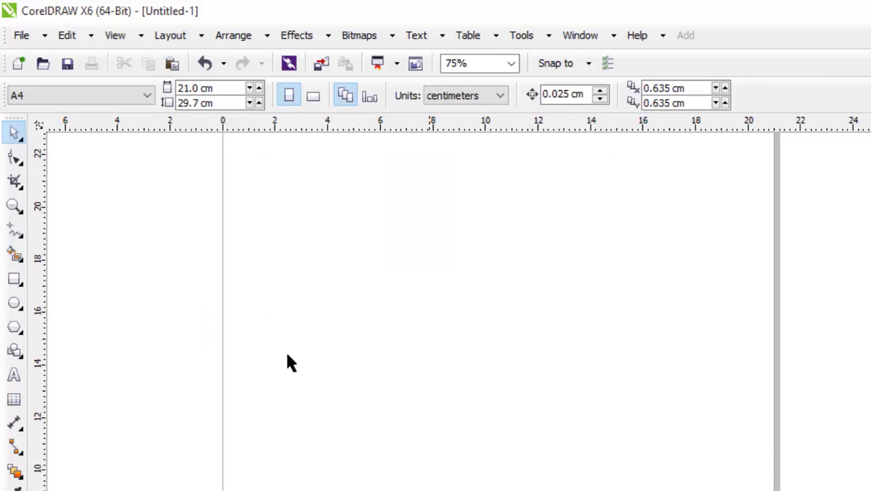
Draw a five-pointed star about 13.3 by 11.4 cm and move it to about x 6.7, y 16.7 cm
{"action": "left_click", "coordinate": [14, 327]}
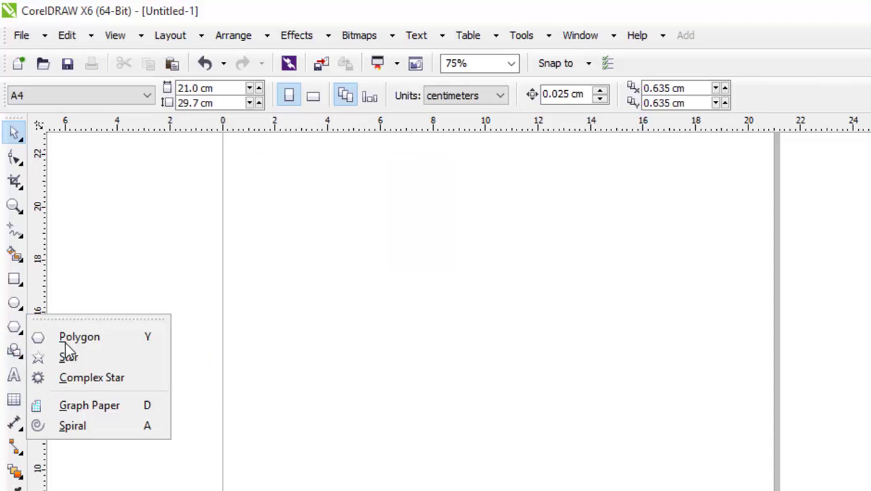
{"action": "left_click", "coordinate": [68, 354]}
{"action": "mouse_move", "coordinate": [282, 196]}
{"action": "left_mouse_down"}
{"action": "mouse_move", "coordinate": [600, 481]}
{"action": "mouse_move", "coordinate": [644, 488]}
{"action": "left_mouse_up"}
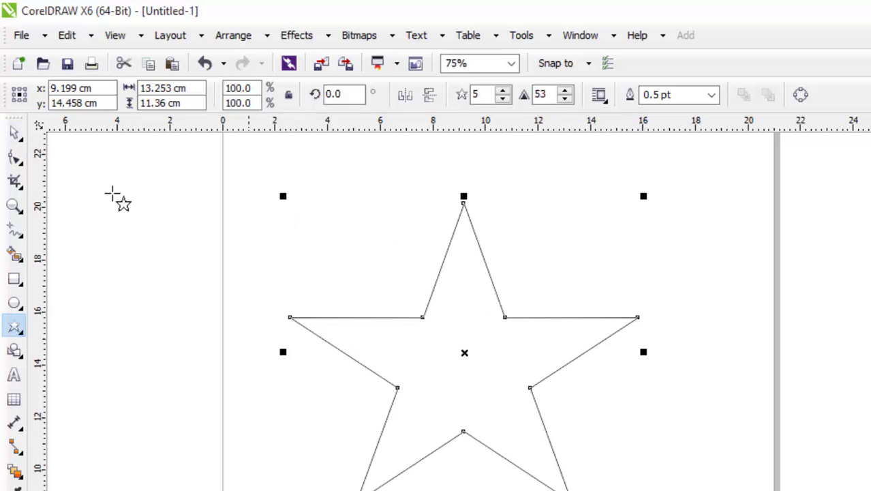
{"action": "left_click", "coordinate": [14, 133]}
{"action": "left_click_drag", "start_coordinate": [518, 358], "coordinate": [452, 298]}
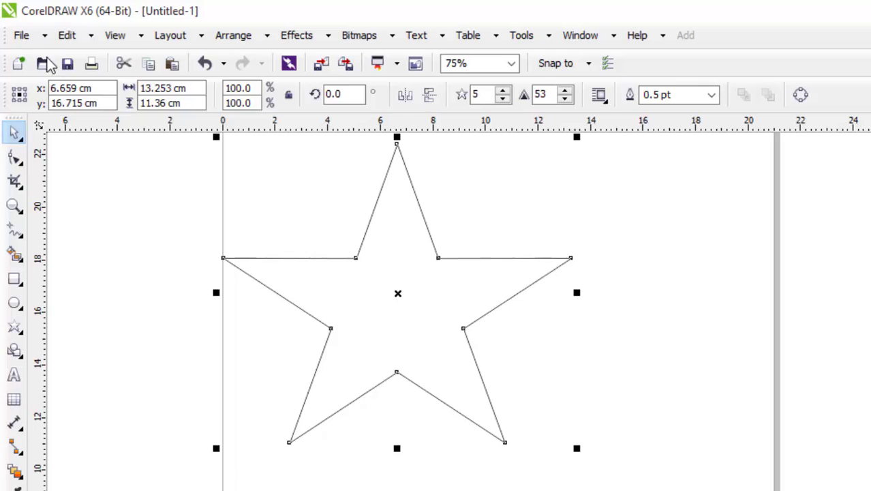
Import the photo WWWW.jpg from the Polisi folder inside Foto DDG
{"action": "left_click", "coordinate": [21, 35]}
{"action": "key", "text": "Escape"}
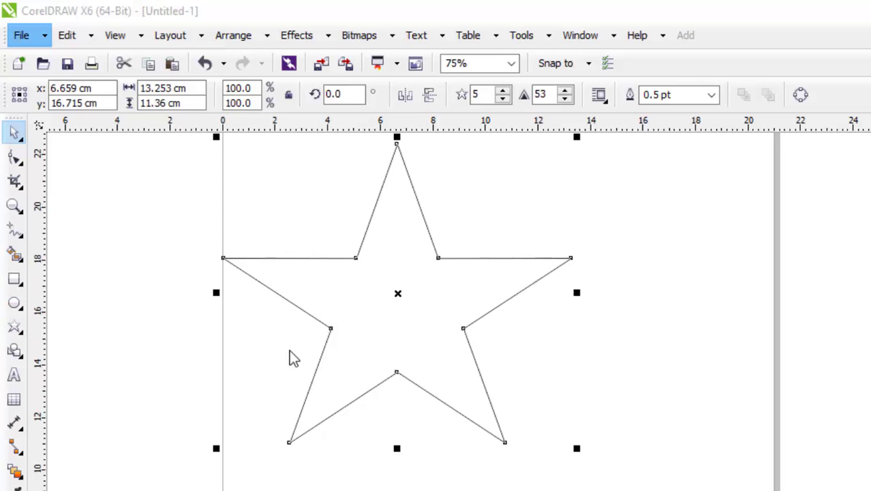
{"action": "key", "text": "ctrl+i"}
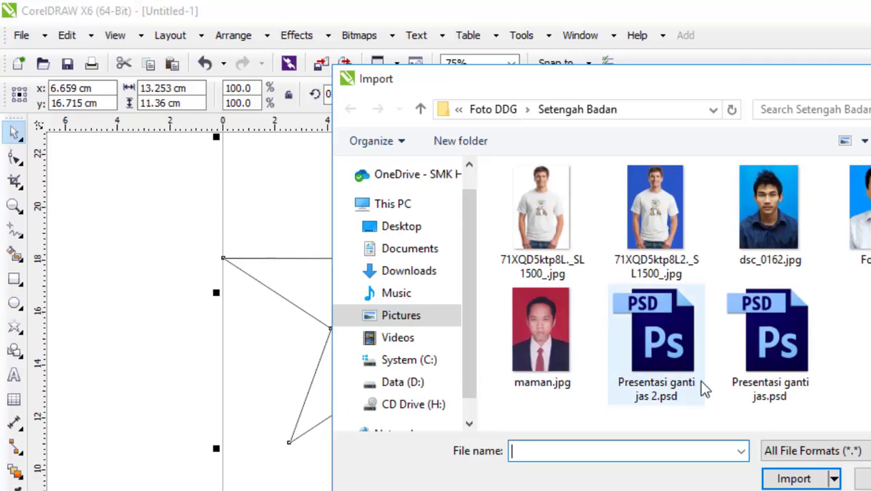
{"action": "left_click", "coordinate": [495, 111]}
{"action": "scroll", "coordinate": [802, 366], "scroll_direction": "up", "scroll_amount": 2}
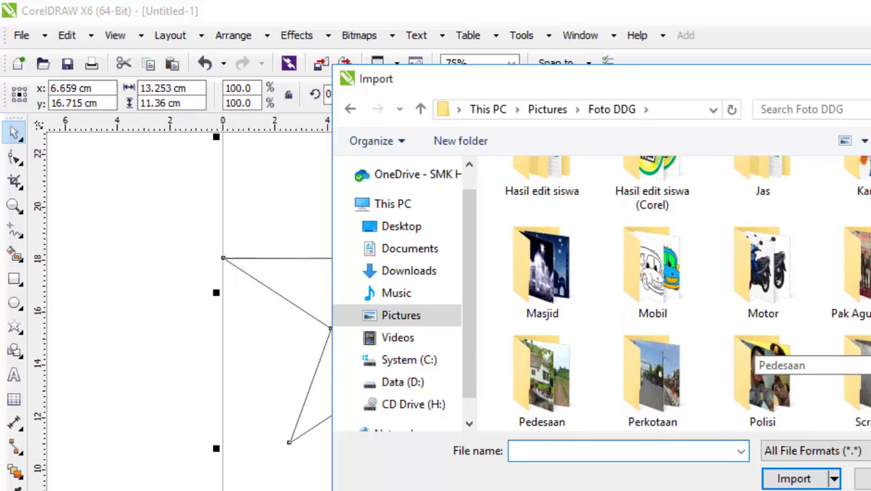
{"action": "scroll", "coordinate": [802, 366], "scroll_direction": "down", "scroll_amount": 2}
{"action": "scroll", "coordinate": [801, 366], "scroll_direction": "up", "scroll_amount": 1}
{"action": "double_click", "coordinate": [801, 366]}
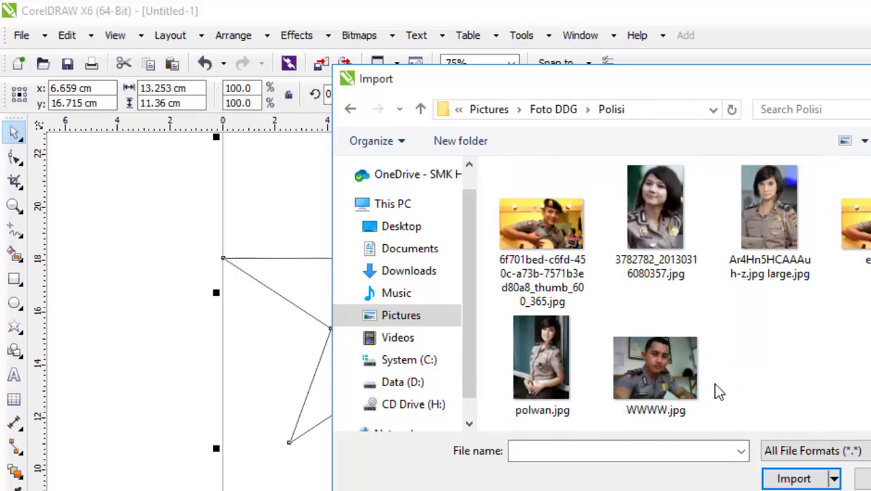
{"action": "left_click", "coordinate": [659, 365]}
{"action": "left_click", "coordinate": [794, 478]}
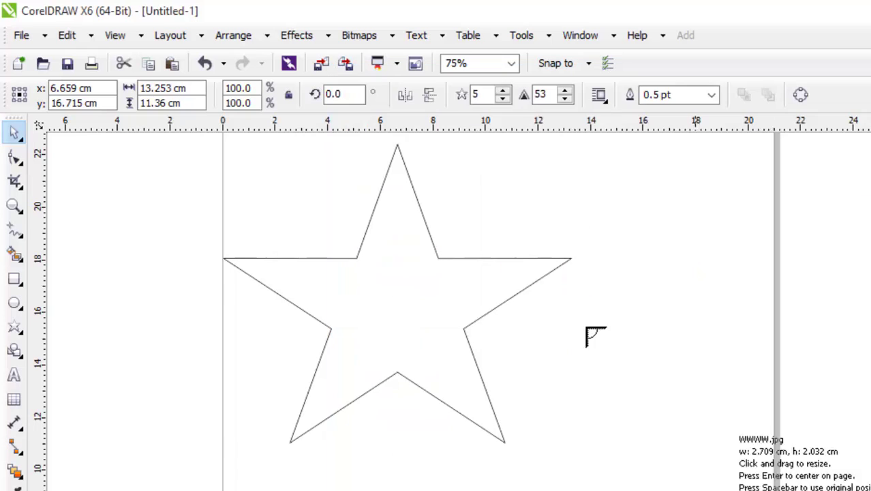
Place the photo beside the star, scaled to about 29 by 21.7 cm, at about x 31.4, y 12.1 cm
{"action": "scroll", "coordinate": [576, 196], "scroll_direction": "down", "scroll_amount": 1}
{"action": "left_click", "coordinate": [618, 204]}
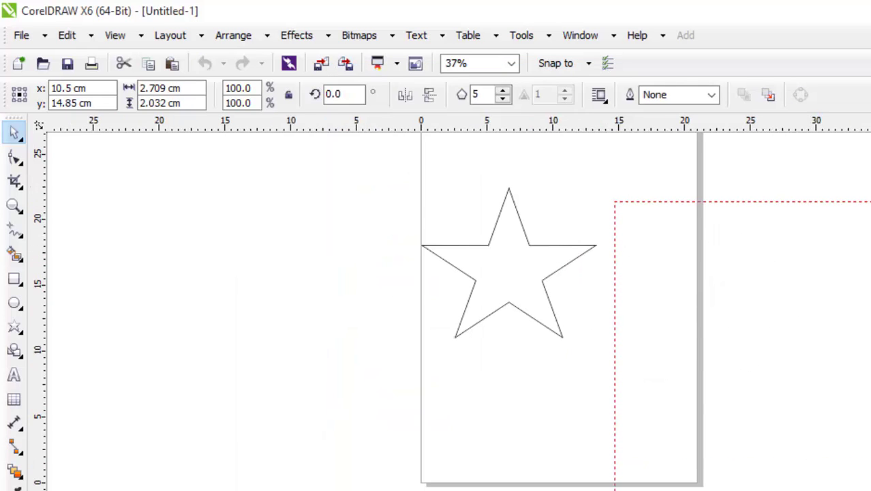
{"action": "left_click_drag", "start_coordinate": [617, 205], "coordinate": [605, 178]}
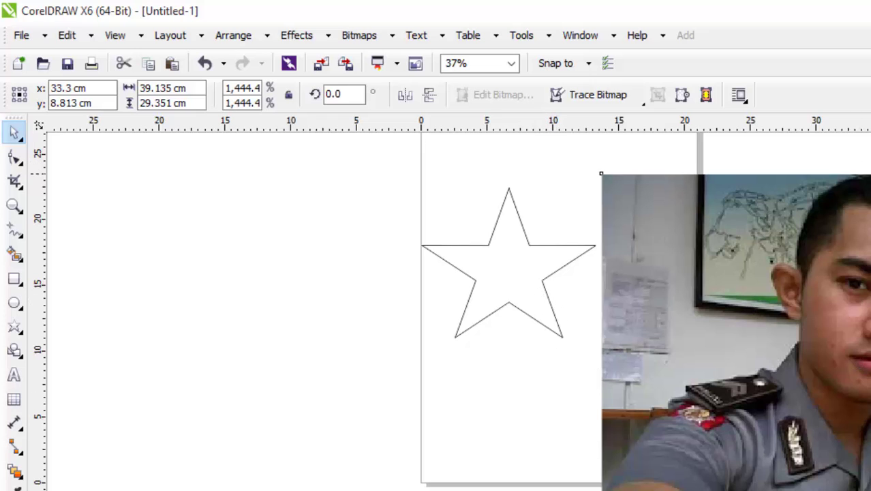
{"action": "left_click_drag", "start_coordinate": [870, 173], "coordinate": [870, 272]}
{"action": "left_click_drag", "start_coordinate": [791, 414], "coordinate": [832, 323]}
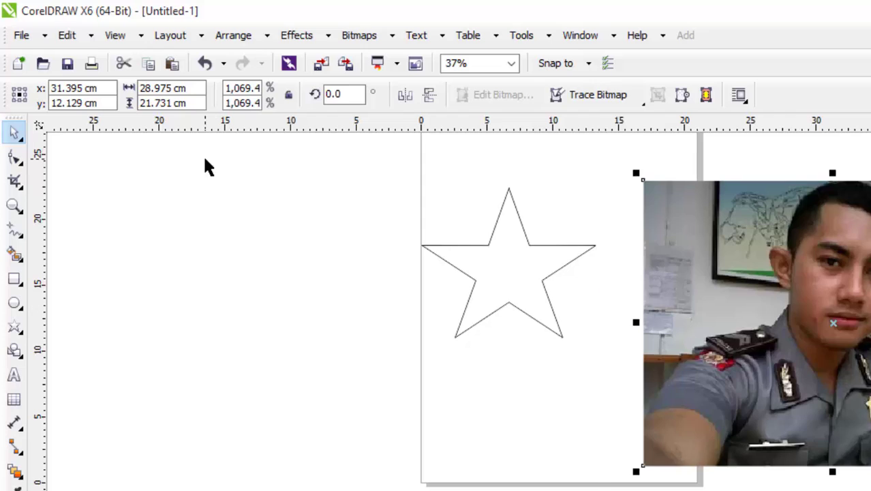
PowerClip the photo inside the star frame
{"action": "left_click", "coordinate": [247, 37]}
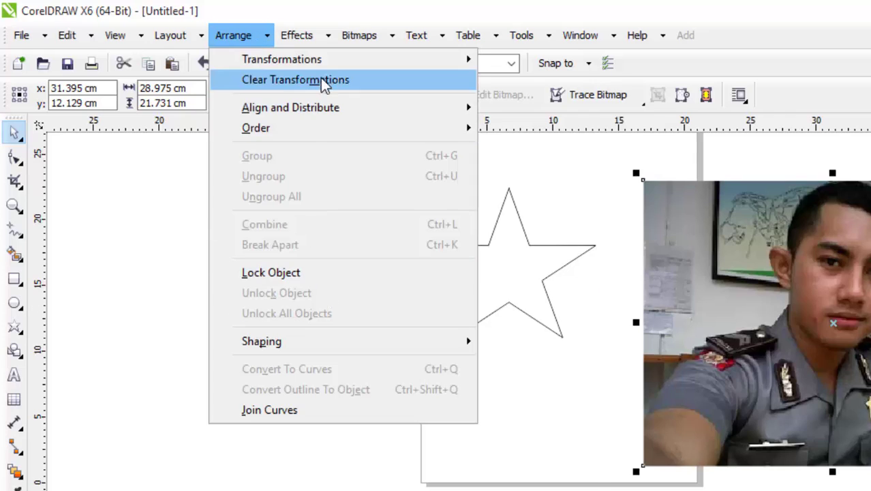
{"action": "mouse_move", "coordinate": [313, 35]}
{"action": "mouse_move", "coordinate": [353, 300]}
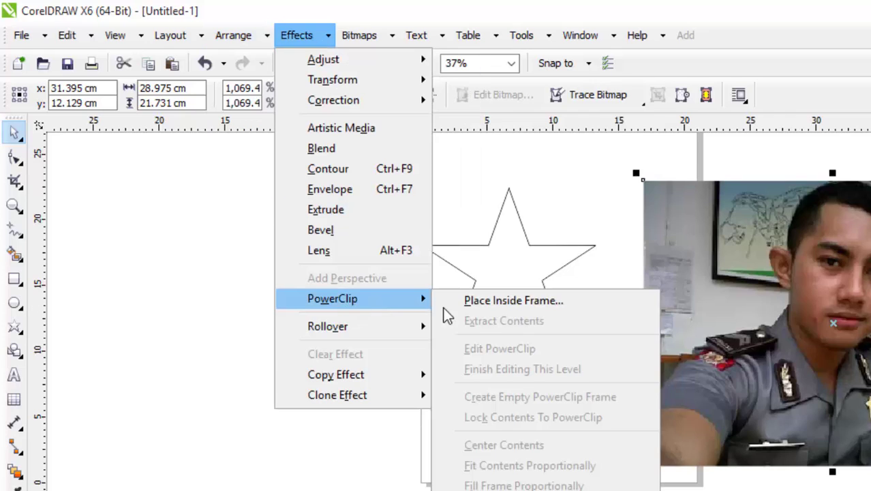
{"action": "left_click", "coordinate": [447, 302]}
{"action": "left_click", "coordinate": [495, 257]}
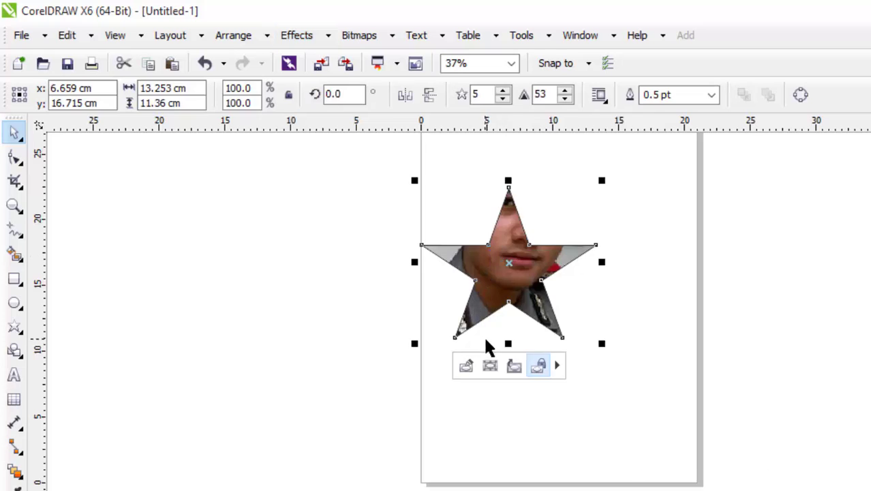
Edit the star's PowerClip, moving the photo to about x 5.0, y 12.5 cm to centre the face, and finish editing
{"action": "right_click", "coordinate": [504, 266]}
{"action": "left_click", "coordinate": [572, 81]}
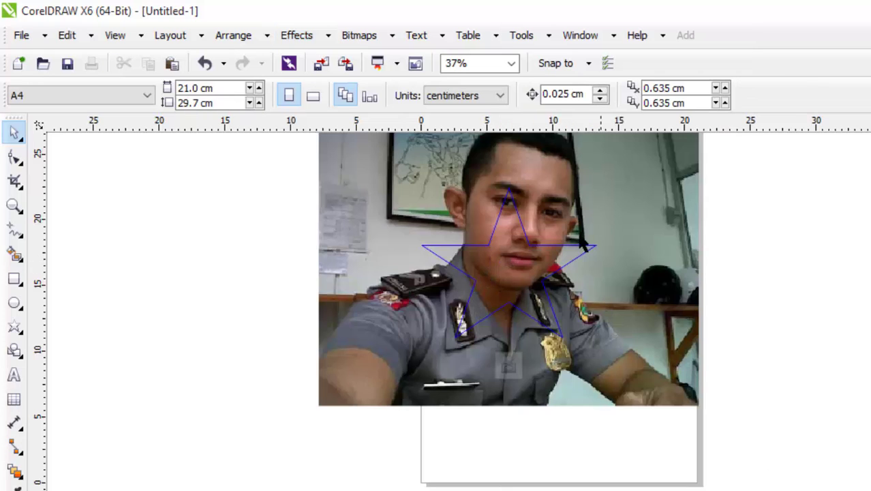
{"action": "left_click_drag", "start_coordinate": [609, 343], "coordinate": [615, 368]}
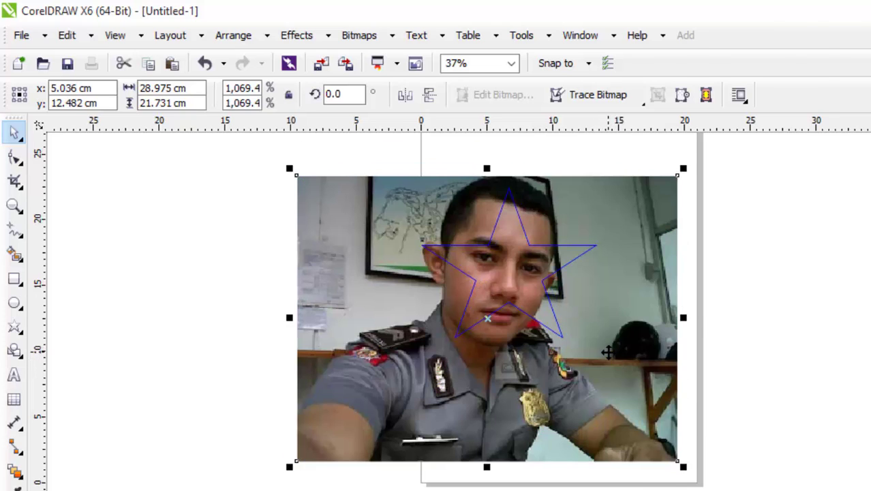
{"action": "right_click", "coordinate": [607, 352]}
{"action": "left_click", "coordinate": [678, 106]}
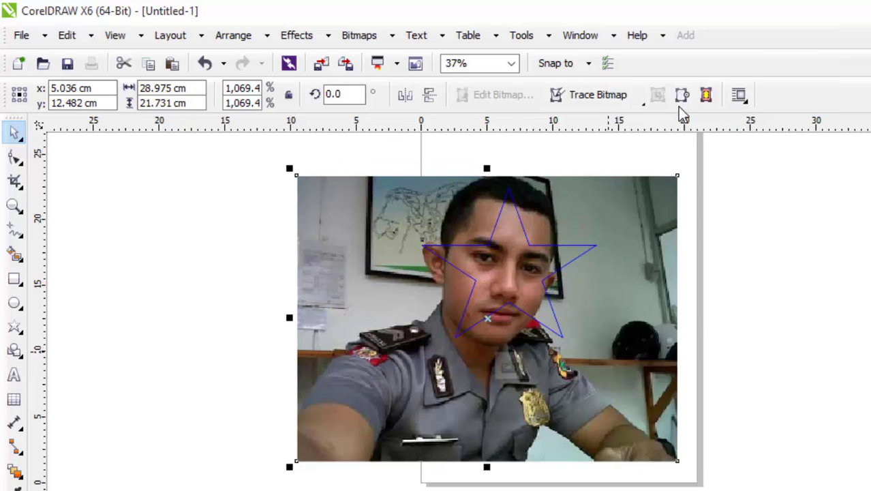
{"action": "left_click", "coordinate": [631, 316]}
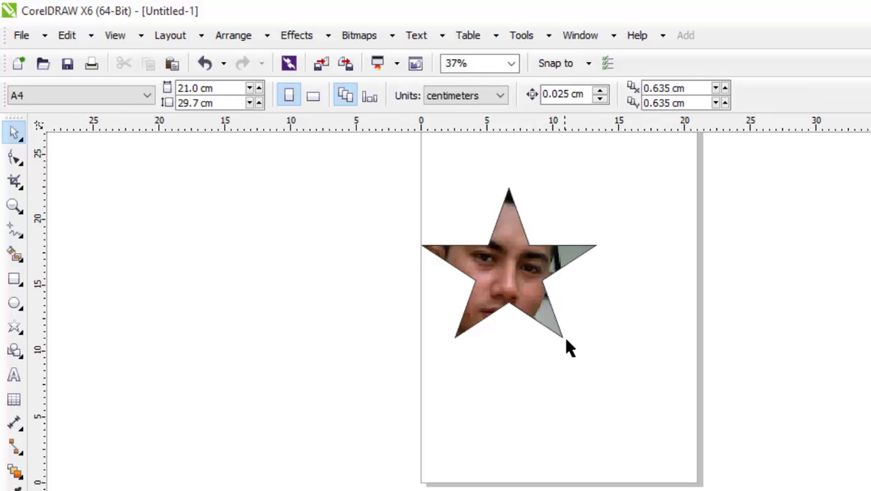
Delete the star-framed photo from the page
{"action": "left_click", "coordinate": [516, 274]}
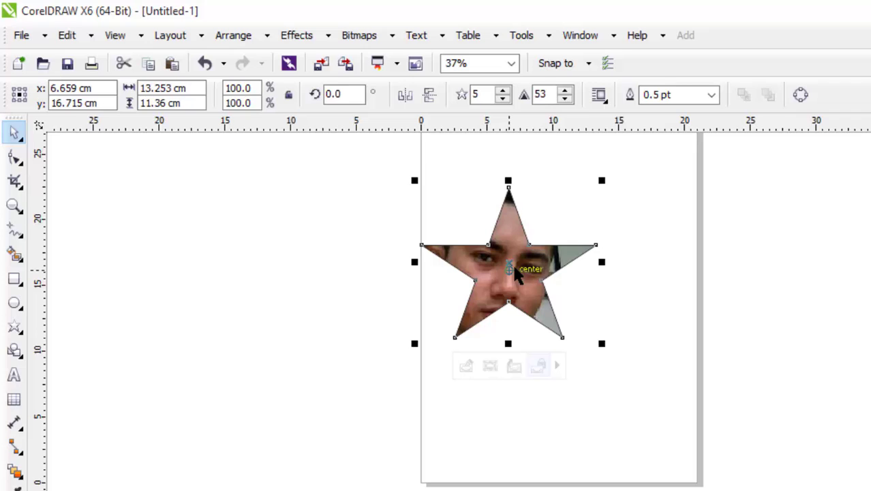
{"action": "key", "text": "Delete"}
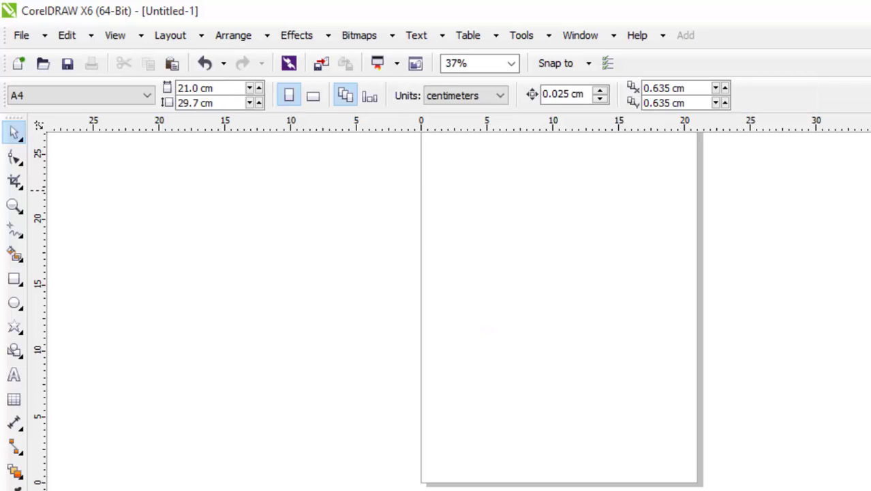
Draw an ellipse about 13.1 by 7.4 cm and move it to about x 9.0, y 20.6 cm on the page
{"action": "scroll", "coordinate": [436, 307], "scroll_direction": "up", "scroll_amount": 3}
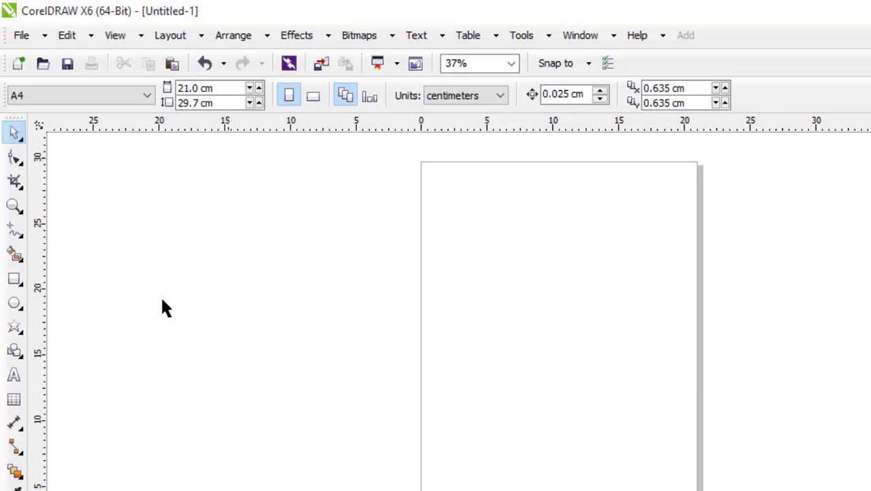
{"action": "left_click", "coordinate": [14, 303]}
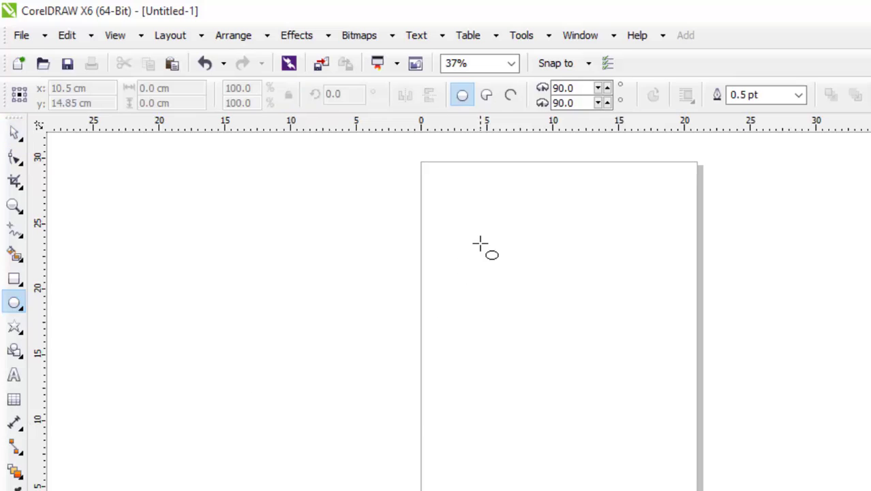
{"action": "left_click_drag", "start_coordinate": [463, 233], "coordinate": [634, 335]}
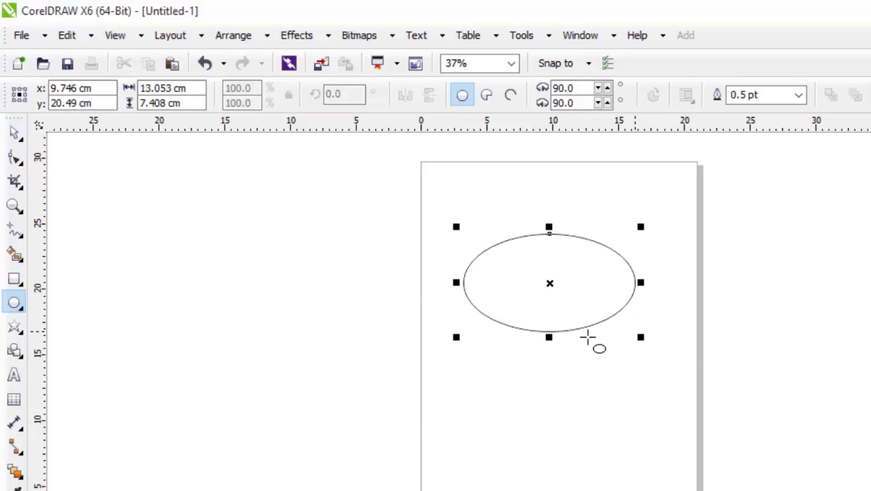
{"action": "left_click", "coordinate": [14, 133]}
{"action": "left_click", "coordinate": [181, 267]}
{"action": "left_click", "coordinate": [624, 282]}
{"action": "left_click_drag", "start_coordinate": [624, 282], "coordinate": [614, 280]}
Rotate the ellipse to about 352.4° and scale it to about 11.8 by 6.9 cm, positioned at about x 8.0, y 19.1 cm
{"action": "left_click", "coordinate": [623, 246]}
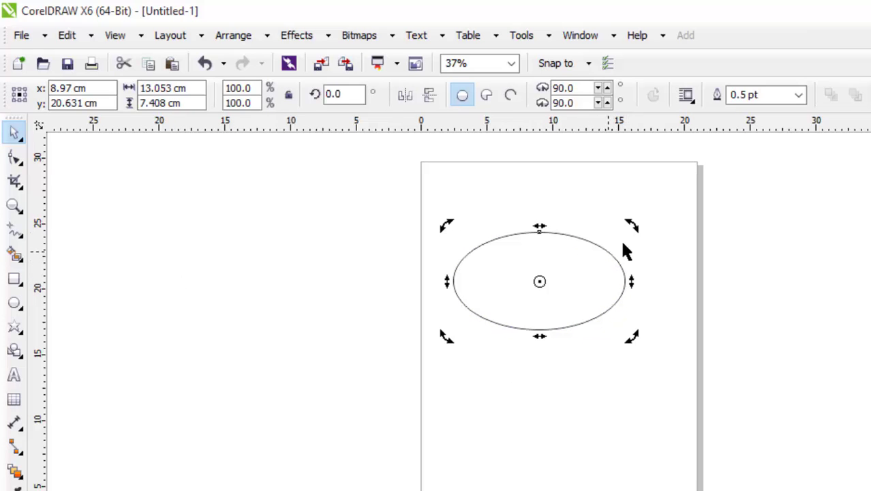
{"action": "left_click_drag", "start_coordinate": [629, 227], "coordinate": [634, 243]}
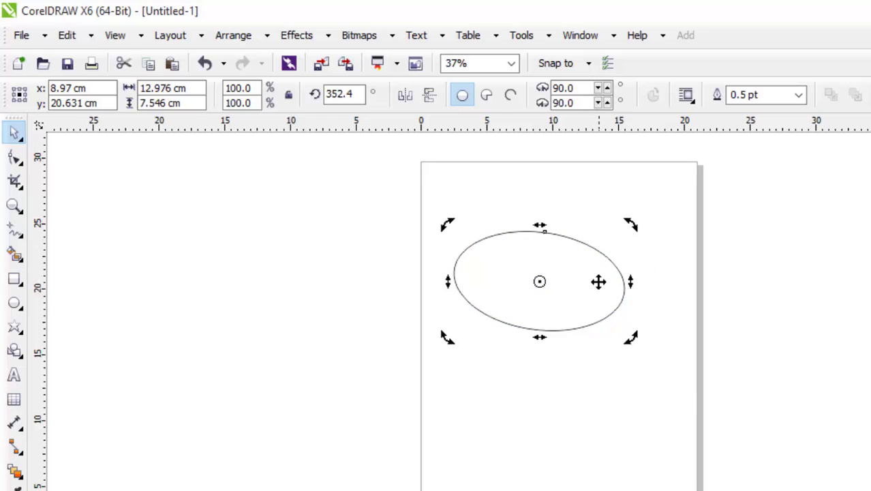
{"action": "left_click_drag", "start_coordinate": [599, 280], "coordinate": [586, 279]}
{"action": "left_click_drag", "start_coordinate": [616, 332], "coordinate": [600, 325]}
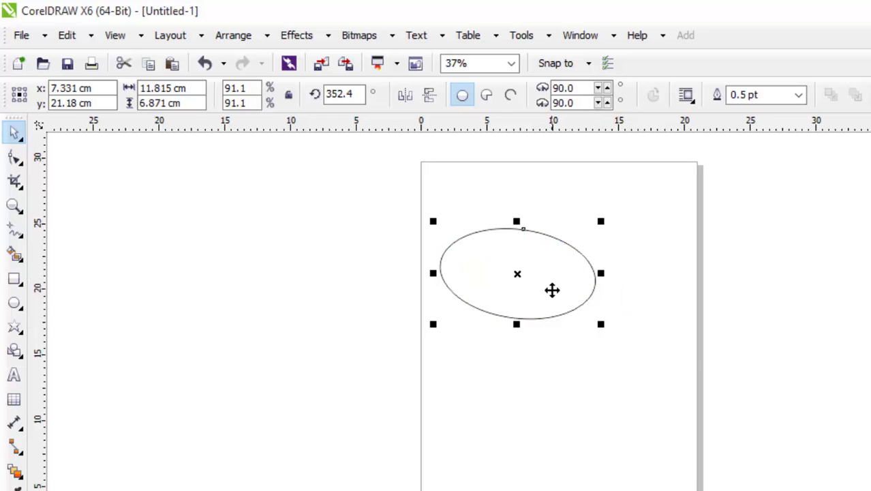
{"action": "left_click_drag", "start_coordinate": [554, 277], "coordinate": [569, 293]}
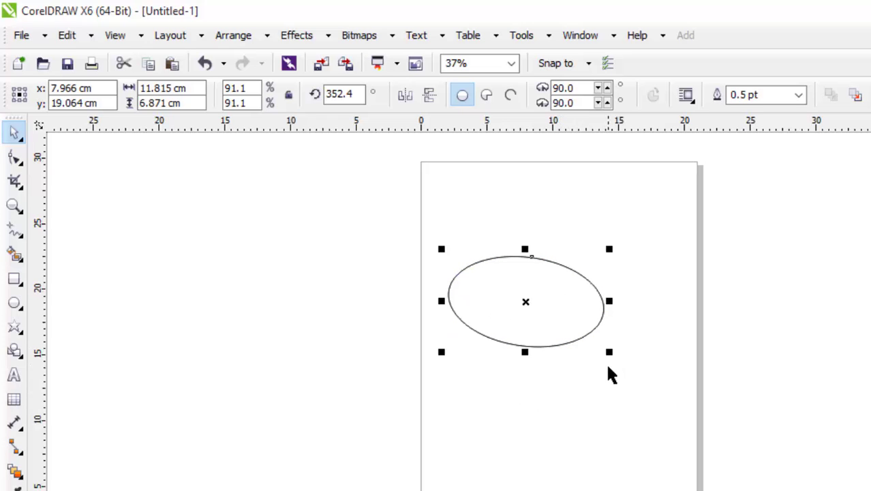
Create a smaller copy inside the ellipse, about 9.7 by 5.6 cm, and nudge it left to about x 7.4 cm
{"action": "left_click_drag", "start_coordinate": [609, 353], "coordinate": [595, 348]}
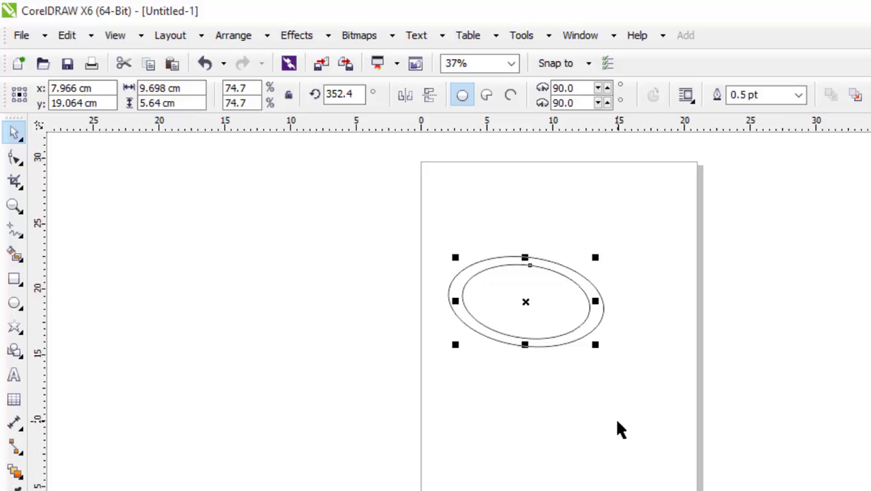
{"action": "key", "text": "Left"}
{"action": "key", "text": "Left"}
{"action": "key", "text": "Left"}
{"action": "key", "text": "Left"}
{"action": "key", "text": "Left"}
{"action": "key", "text": "Left"}
{"action": "key", "text": "Left"}
{"action": "key", "text": "Left"}
{"action": "key", "text": "Left"}
{"action": "key", "text": "Left"}
{"action": "key", "text": "Left"}
{"action": "key", "text": "Left"}
{"action": "key", "text": "Left"}
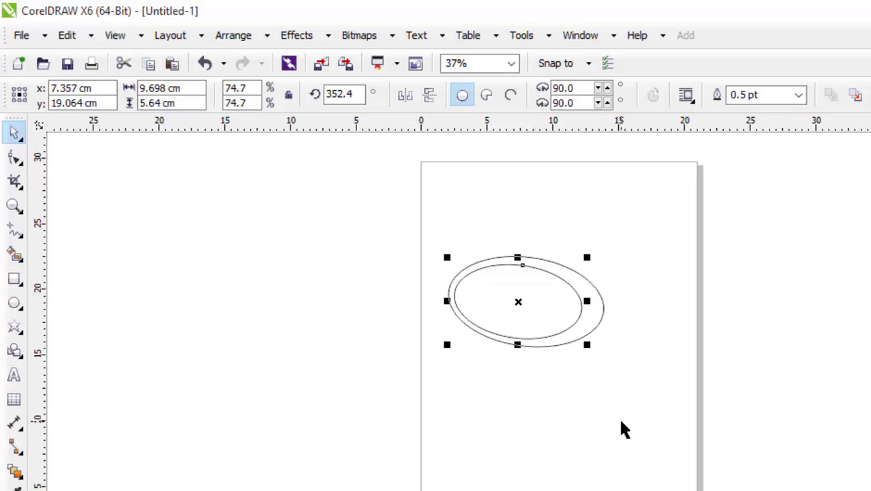
Copy the inner ellipse below to about x 9.2, y 9.8 cm and combine the two nested ellipses into a ring
{"action": "left_click_drag", "start_coordinate": [563, 307], "coordinate": [587, 431]}
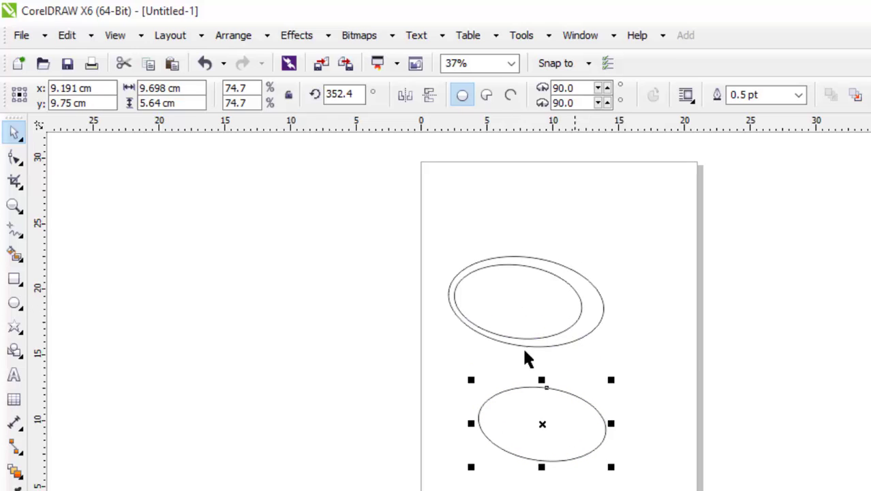
{"action": "left_click_drag", "start_coordinate": [381, 214], "coordinate": [651, 369]}
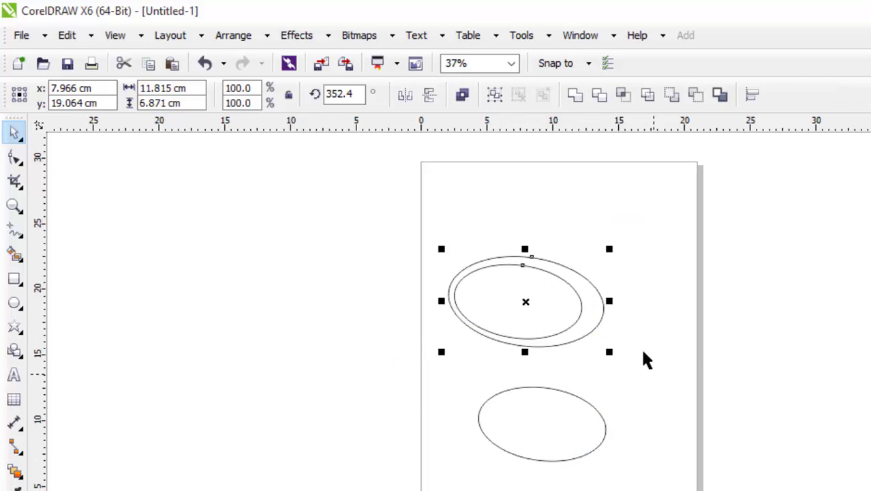
{"action": "left_click", "coordinate": [462, 97]}
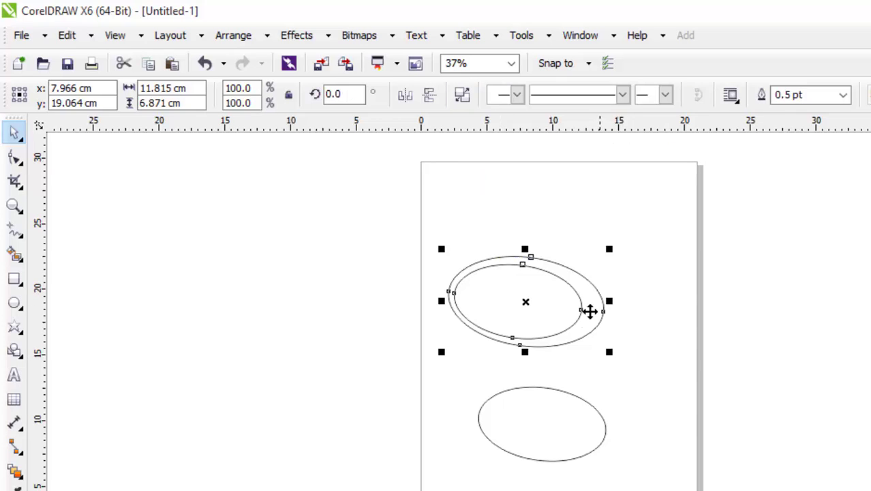
Apply a linear two-colour fountain fill from yellow to green to the ring and leave the ring selected
{"action": "left_click", "coordinate": [15, 485]}
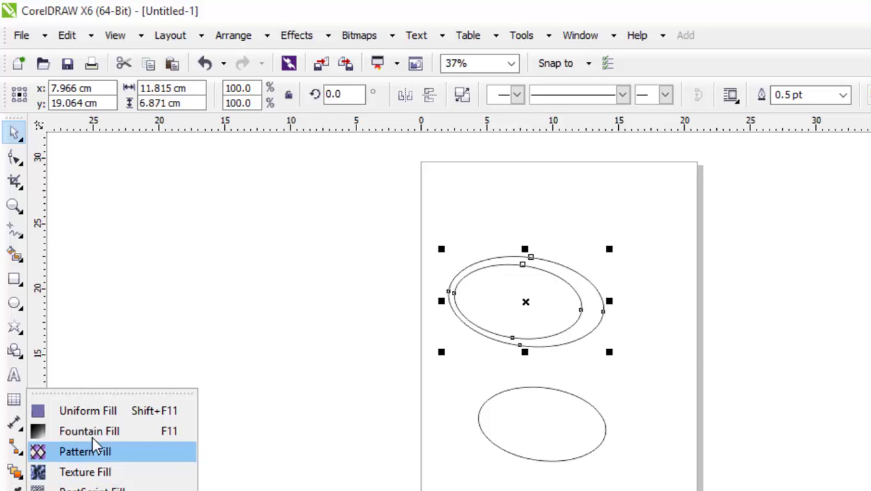
{"action": "left_click", "coordinate": [90, 432]}
{"action": "left_click_drag", "start_coordinate": [681, 169], "coordinate": [870, 167]}
{"action": "left_click", "coordinate": [799, 353]}
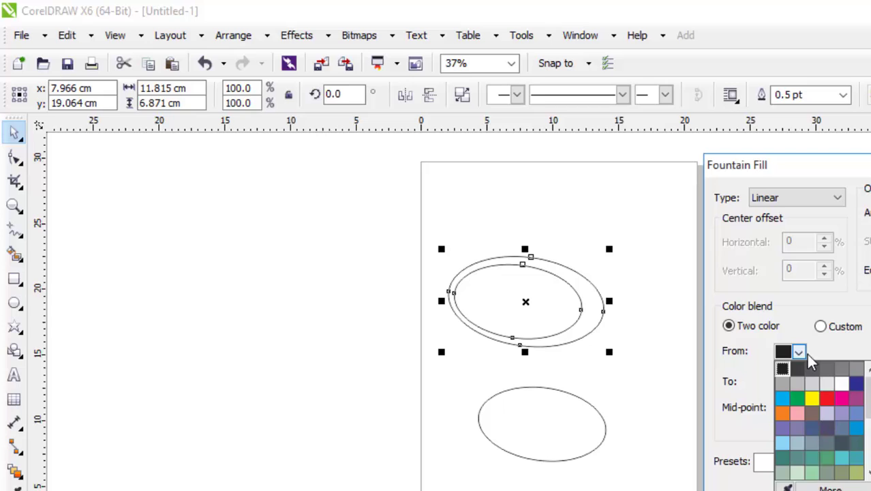
{"action": "left_click", "coordinate": [812, 400]}
{"action": "left_click", "coordinate": [799, 383]}
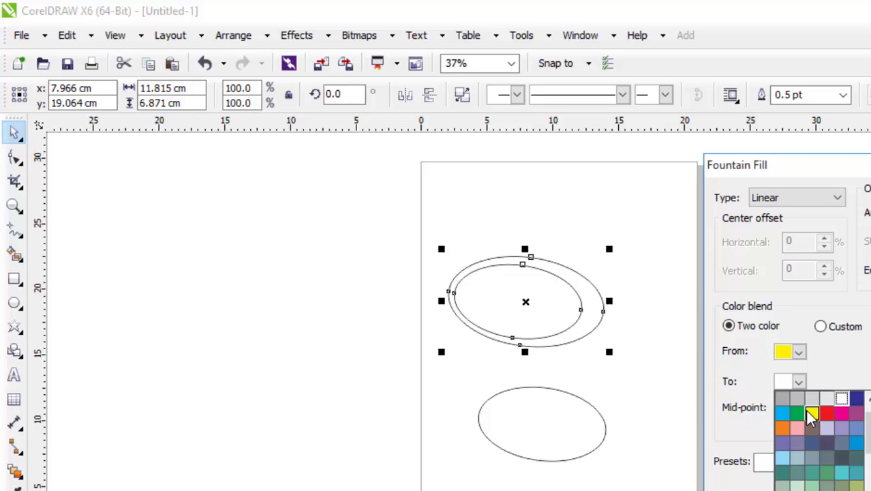
{"action": "left_click", "coordinate": [799, 414]}
{"action": "key", "text": "Return"}
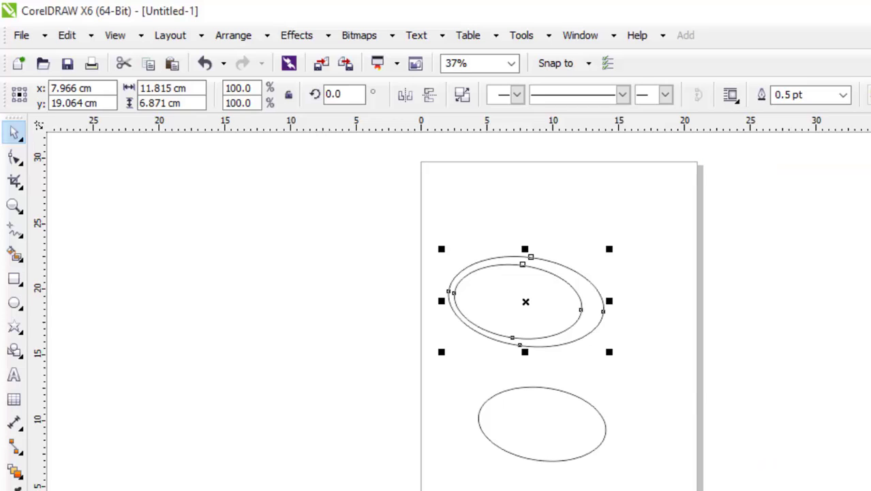
{"action": "left_click", "coordinate": [685, 364]}
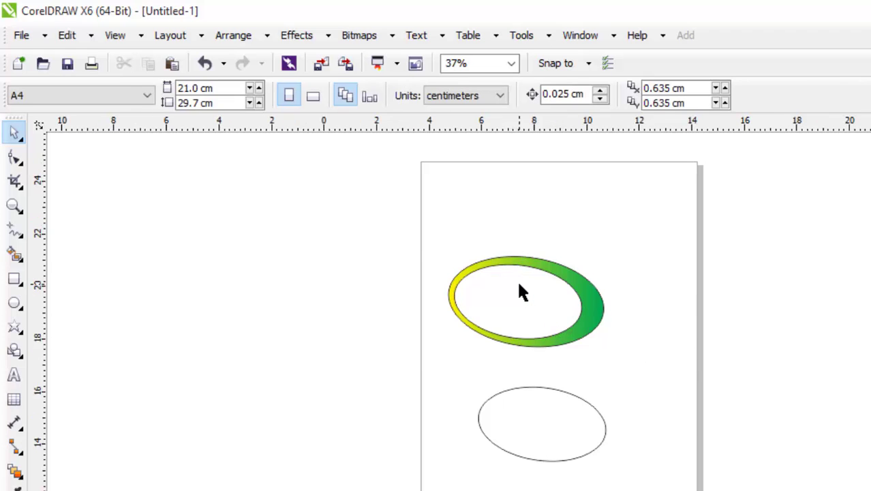
{"action": "scroll", "coordinate": [516, 279], "scroll_direction": "up", "scroll_amount": 2}
{"action": "left_click", "coordinate": [660, 296]}
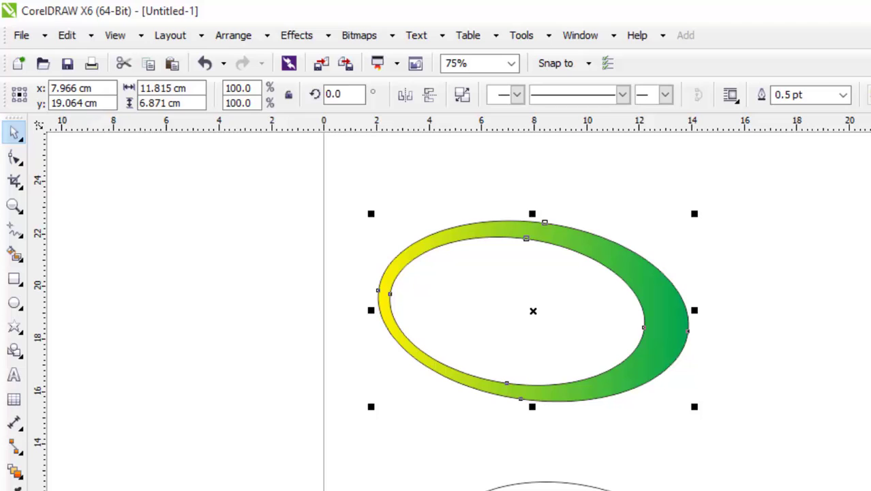
Remove the ring's outline, shift the ring to about x 7.5, y 19.6 cm, and move the plain ellipse beside it to about x 19.6, y 18.8 cm
{"action": "left_click", "coordinate": [13, 488]}
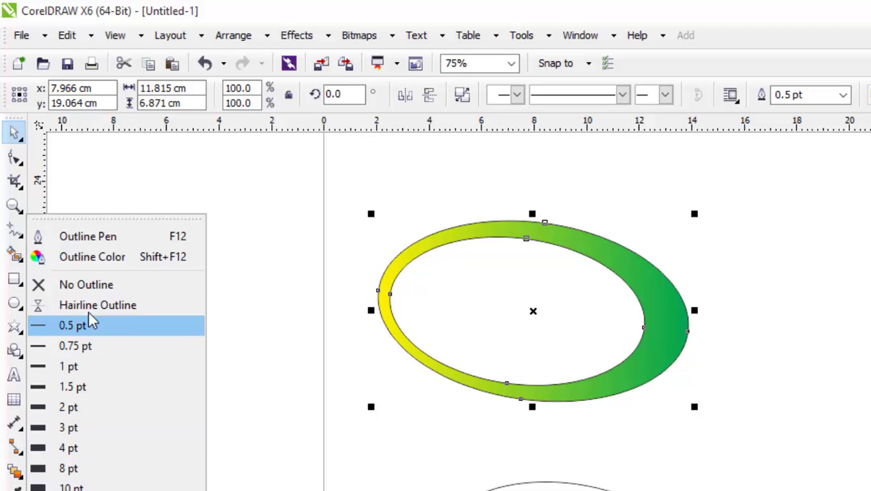
{"action": "left_click", "coordinate": [68, 285]}
{"action": "left_click_drag", "start_coordinate": [676, 289], "coordinate": [665, 276]}
{"action": "left_click_drag", "start_coordinate": [572, 481], "coordinate": [864, 326]}
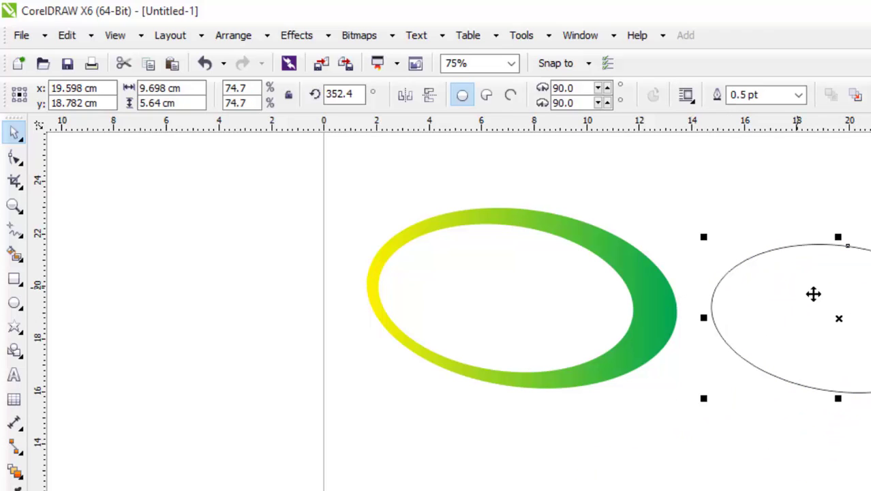
Start an import and browse the picture folders to Pictures > Foto DDG > Berkerudung
{"action": "left_click", "coordinate": [23, 37]}
{"action": "left_click", "coordinate": [61, 313]}
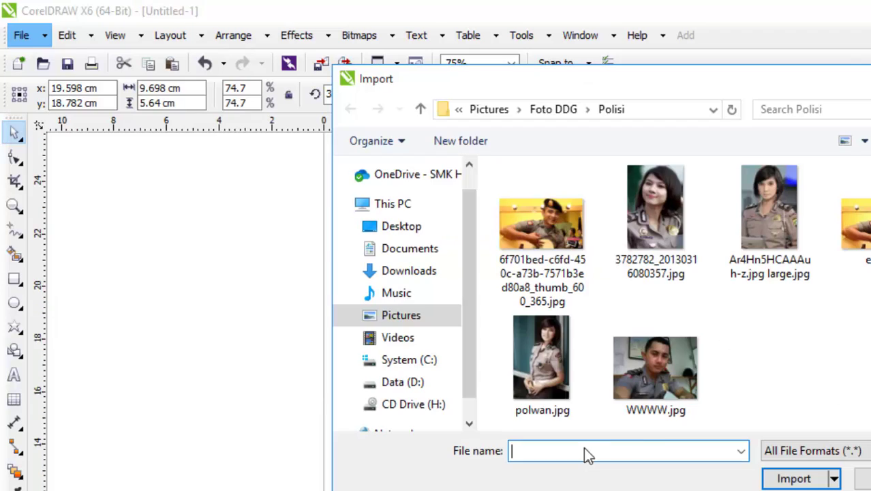
{"action": "left_click", "coordinate": [490, 110]}
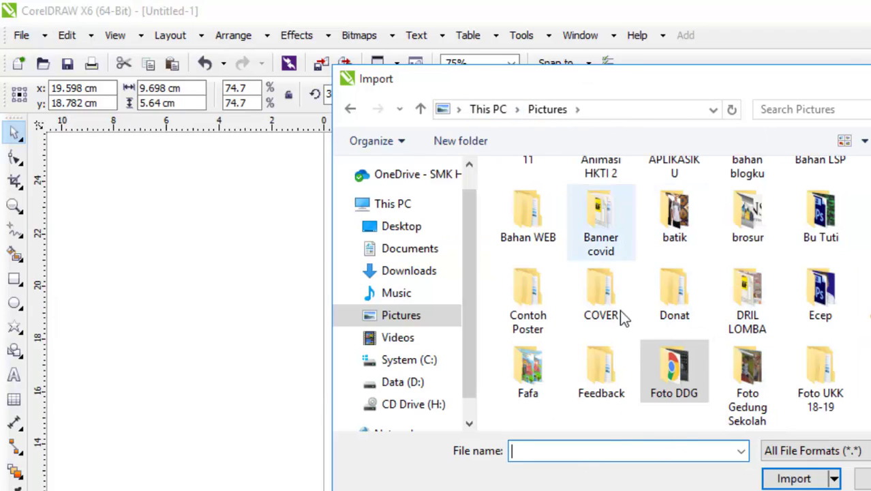
{"action": "double_click", "coordinate": [671, 363]}
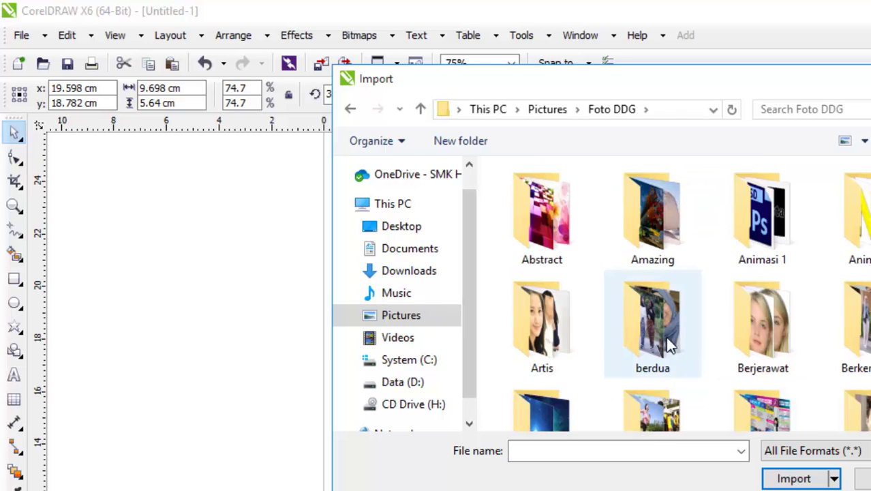
{"action": "double_click", "coordinate": [670, 345]}
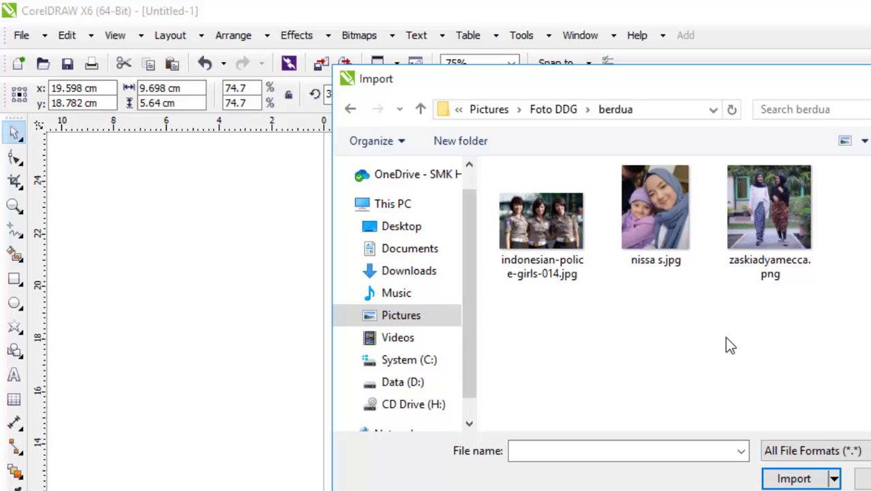
{"action": "left_click", "coordinate": [566, 115]}
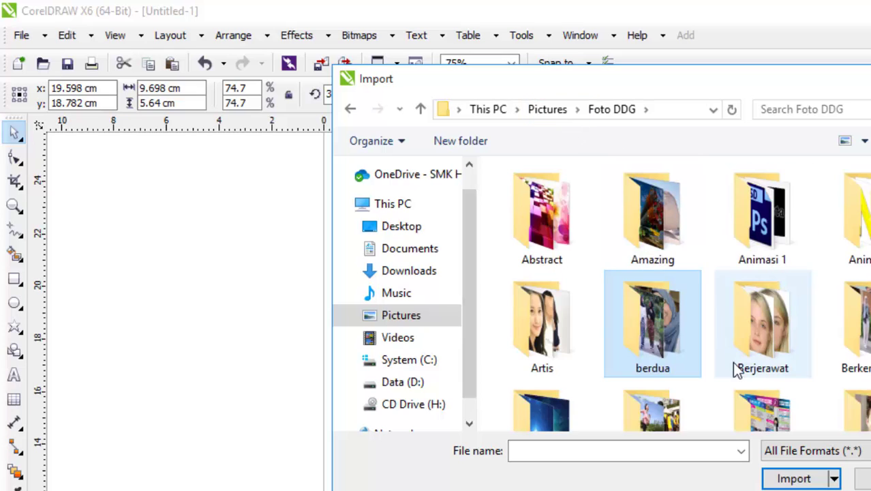
{"action": "scroll", "coordinate": [840, 379], "scroll_direction": "down", "scroll_amount": 2}
{"action": "double_click", "coordinate": [852, 211]}
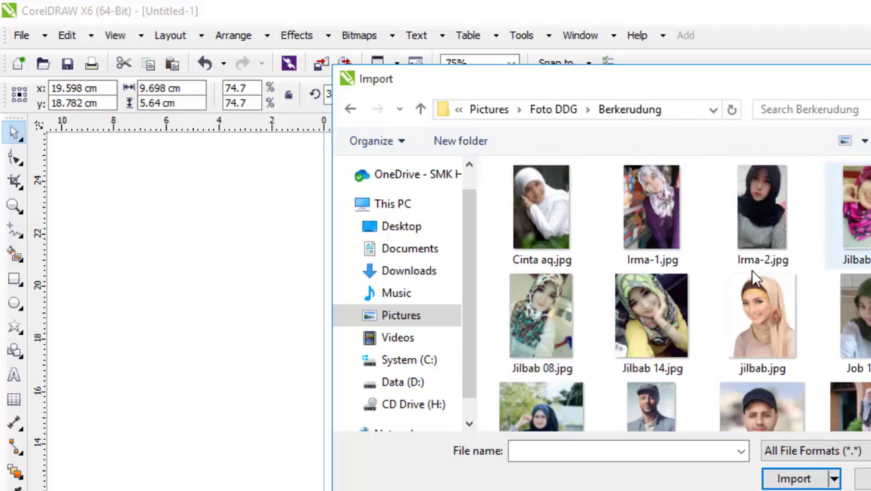
Import mecca.jpg, scale it to about 16.2 cm square and place it at about x 5.8, y 14.3 cm
{"action": "scroll", "coordinate": [732, 415], "scroll_direction": "down", "scroll_amount": 3}
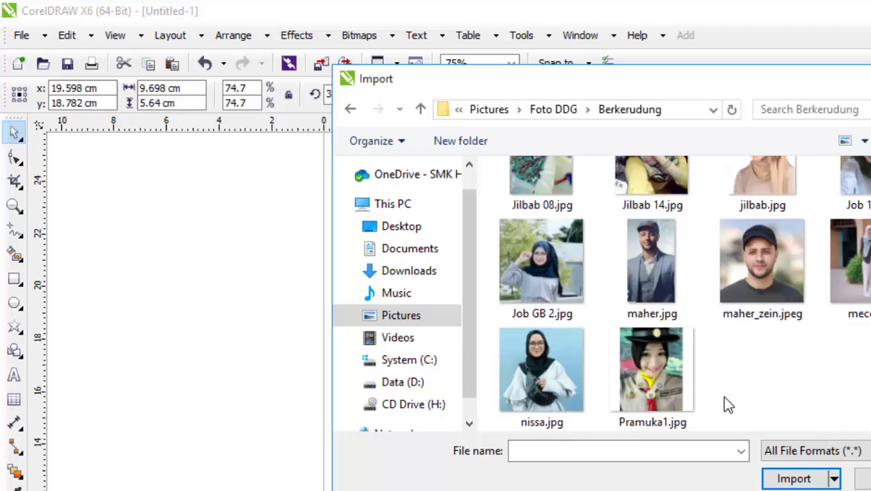
{"action": "scroll", "coordinate": [807, 372], "scroll_direction": "up", "scroll_amount": 1}
{"action": "left_click", "coordinate": [849, 317]}
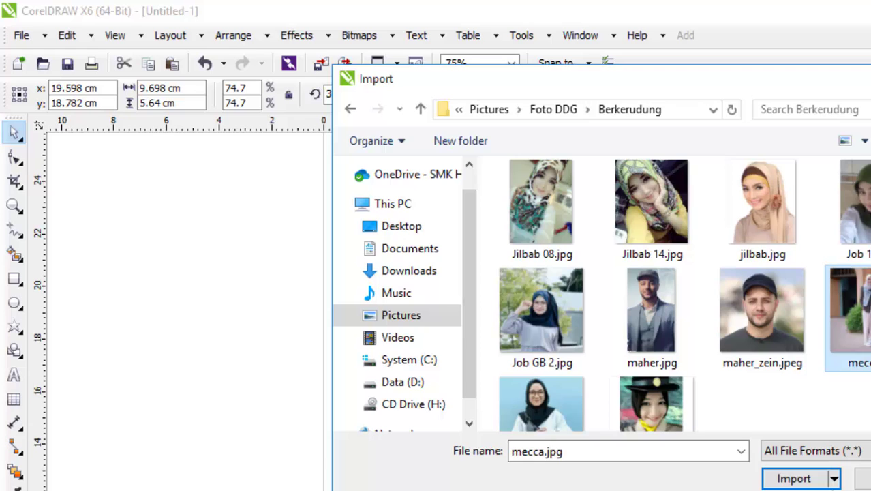
{"action": "left_click", "coordinate": [795, 478]}
{"action": "left_click_drag", "start_coordinate": [247, 212], "coordinate": [608, 430]}
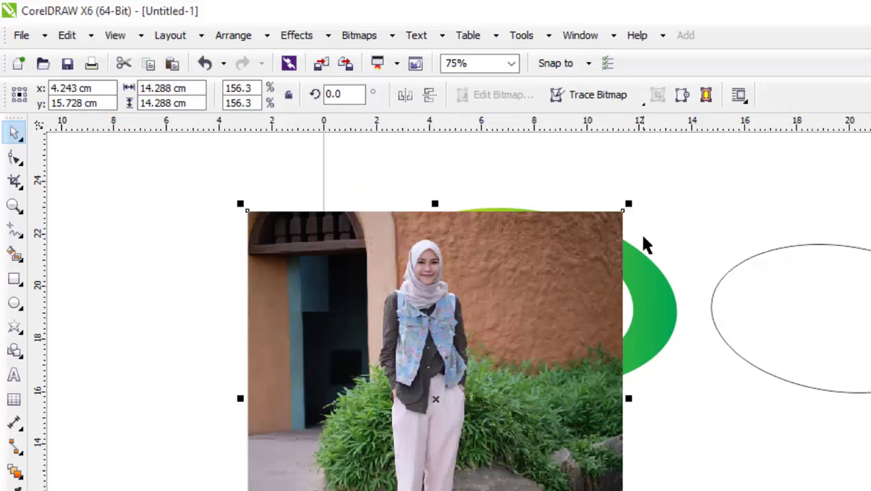
{"action": "left_click_drag", "start_coordinate": [627, 202], "coordinate": [784, 157]}
{"action": "left_click_drag", "start_coordinate": [555, 331], "coordinate": [590, 379]}
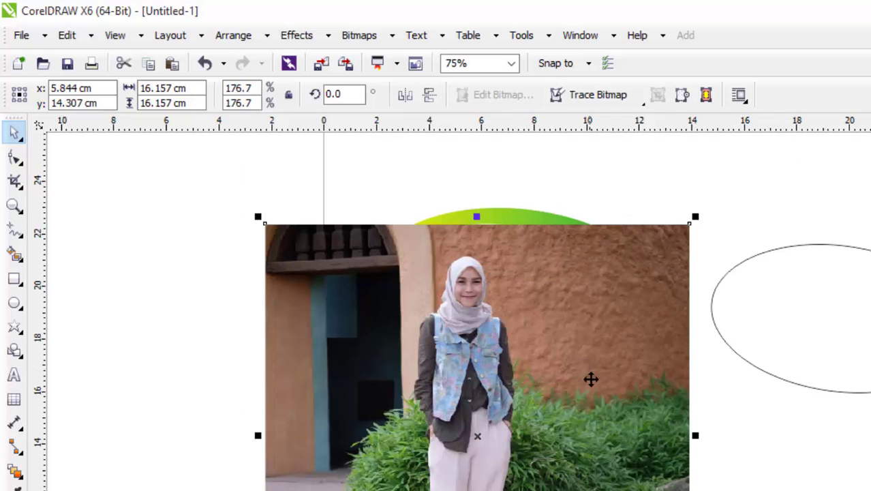
PowerClip the imported photo inside the plain ellipse beside the ring
{"action": "left_click", "coordinate": [304, 38]}
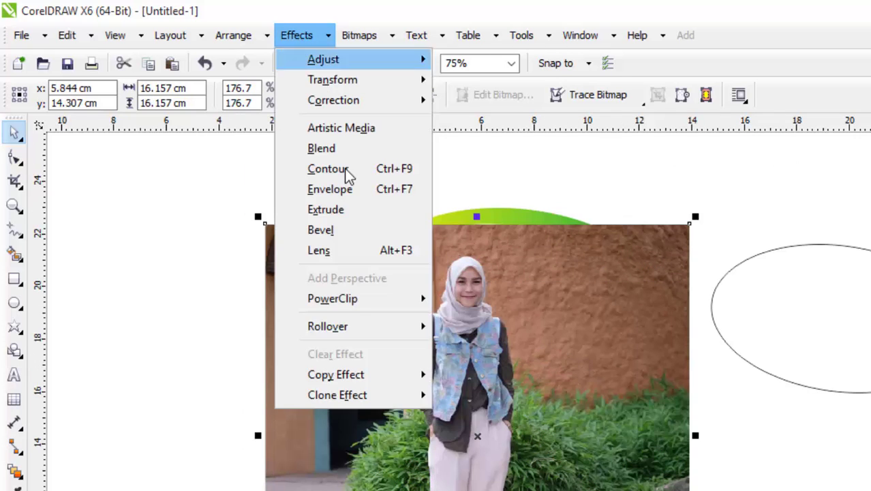
{"action": "mouse_move", "coordinate": [349, 298]}
{"action": "left_click", "coordinate": [478, 300]}
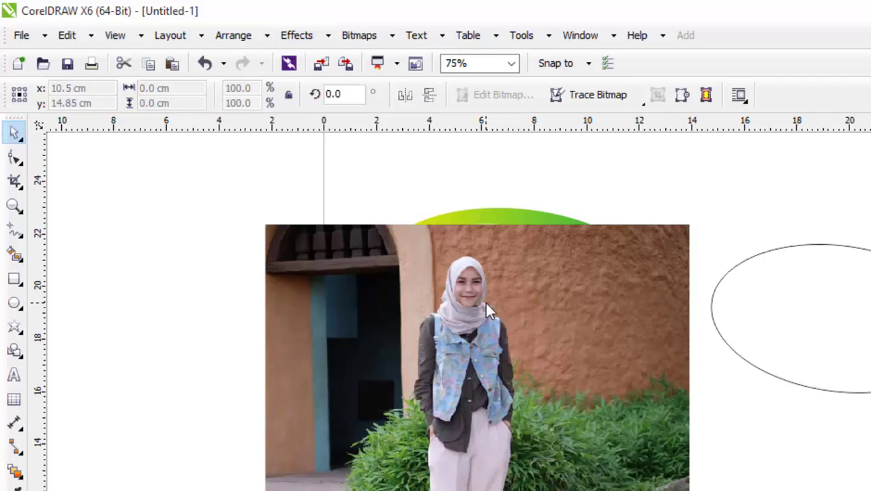
{"action": "left_click", "coordinate": [831, 319]}
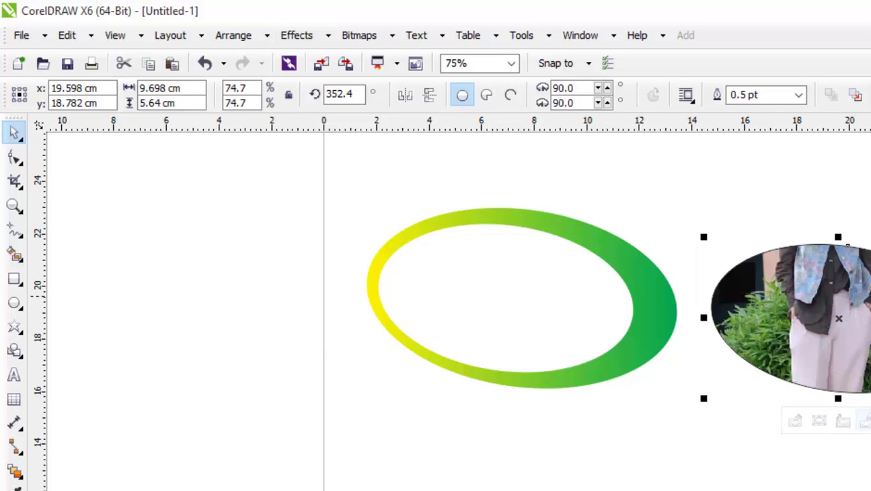
Edit the PowerClip contents: enlarge the photo to about 24.3 cm square, centre the face at about x 20.3, y 11.0 cm, and finish editing
{"action": "left_click", "coordinate": [795, 421]}
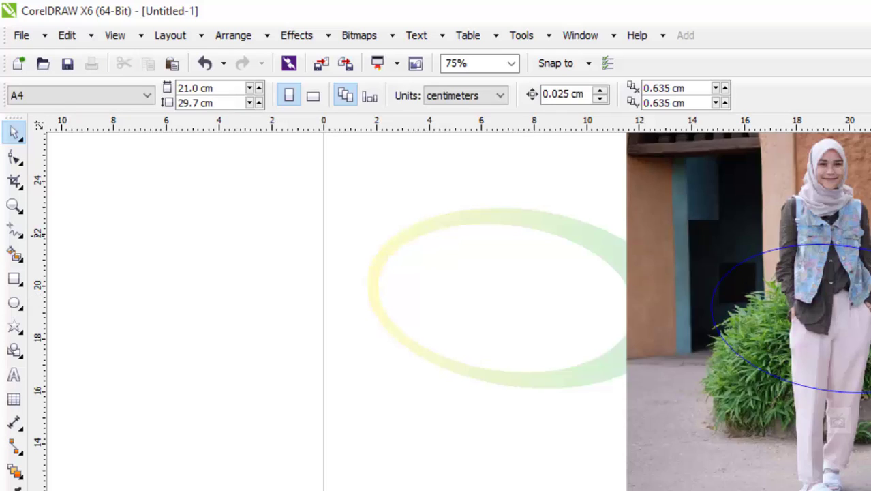
{"action": "left_click_drag", "start_coordinate": [837, 420], "coordinate": [867, 470]}
{"action": "left_click_drag", "start_coordinate": [864, 402], "coordinate": [852, 490]}
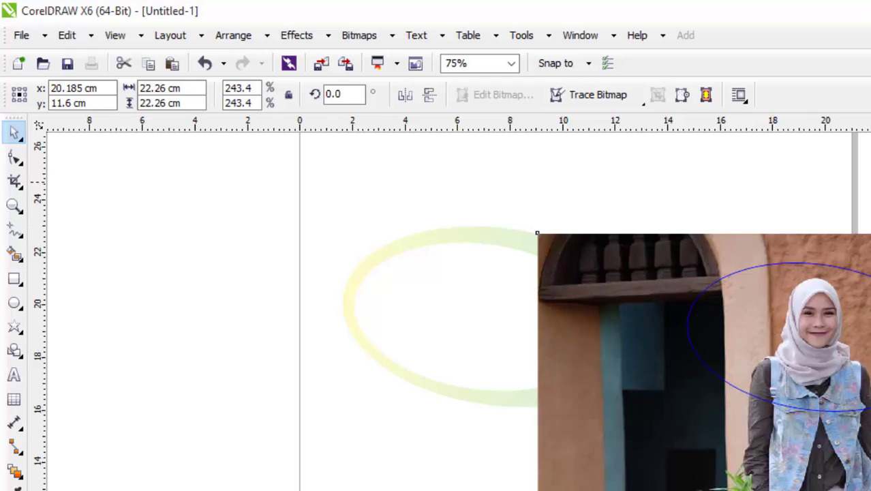
{"action": "mouse_move", "coordinate": [852, 490]}
{"action": "left_mouse_down"}
{"action": "mouse_move", "coordinate": [867, 490]}
{"action": "mouse_move", "coordinate": [845, 481]}
{"action": "mouse_move", "coordinate": [863, 480]}
{"action": "left_mouse_up"}
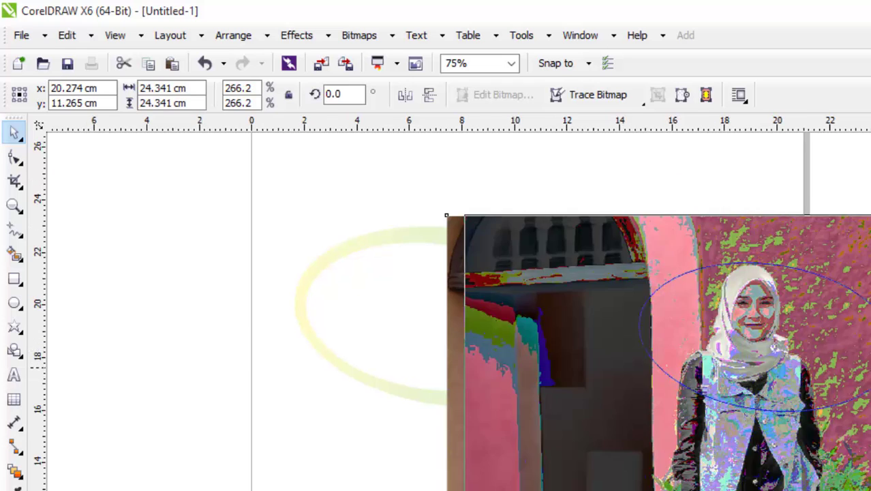
{"action": "key", "text": "Down"}
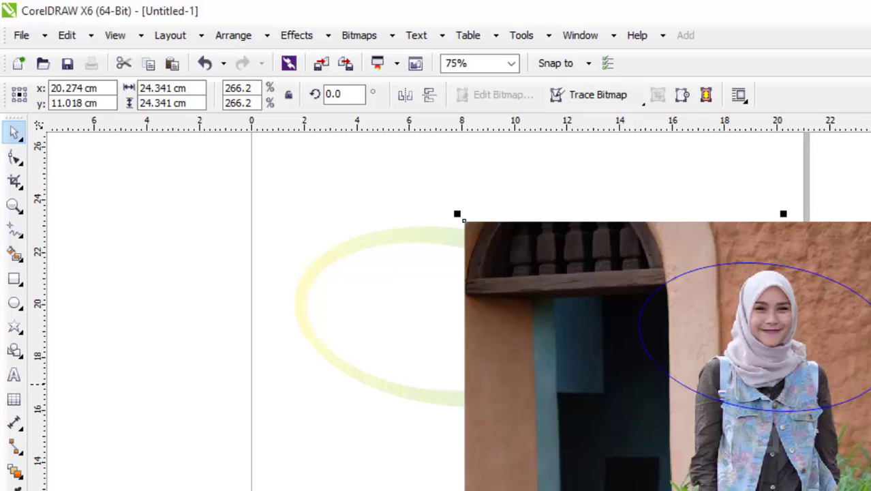
{"action": "left_click", "coordinate": [857, 320], "text": "ctrl"}
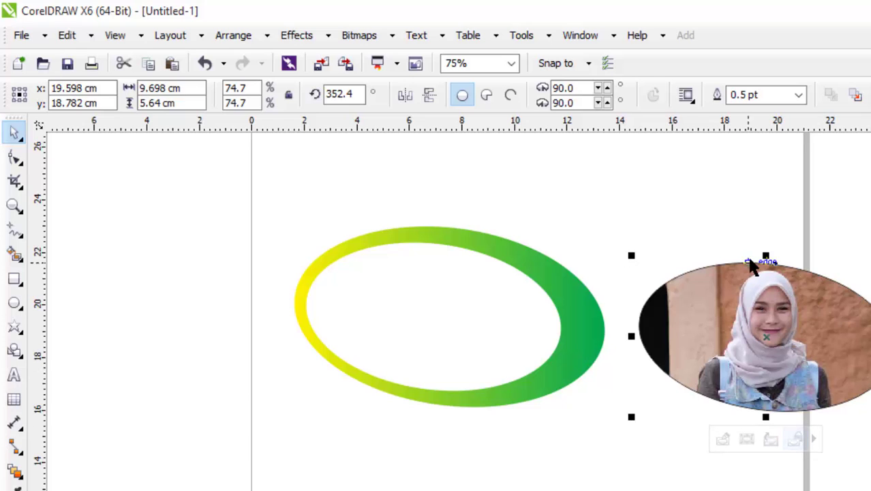
Remove the photo ellipse's outline and fit it inside the gradient ring at about x 6.9, y 19.6 cm
{"action": "left_click", "coordinate": [14, 488]}
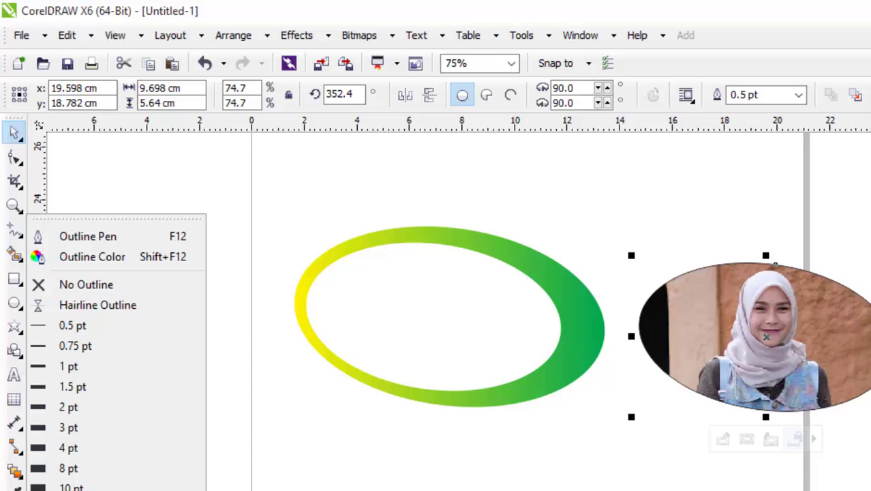
{"action": "left_click", "coordinate": [95, 289]}
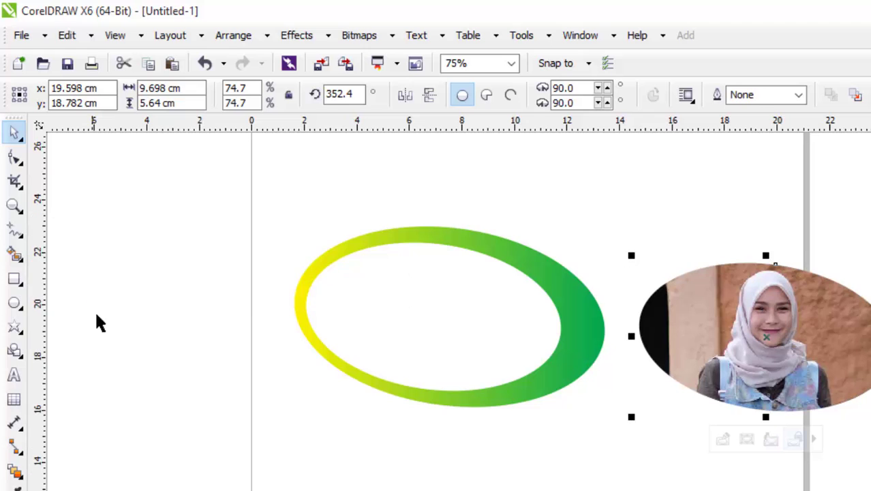
{"action": "left_click_drag", "start_coordinate": [766, 337], "coordinate": [435, 316]}
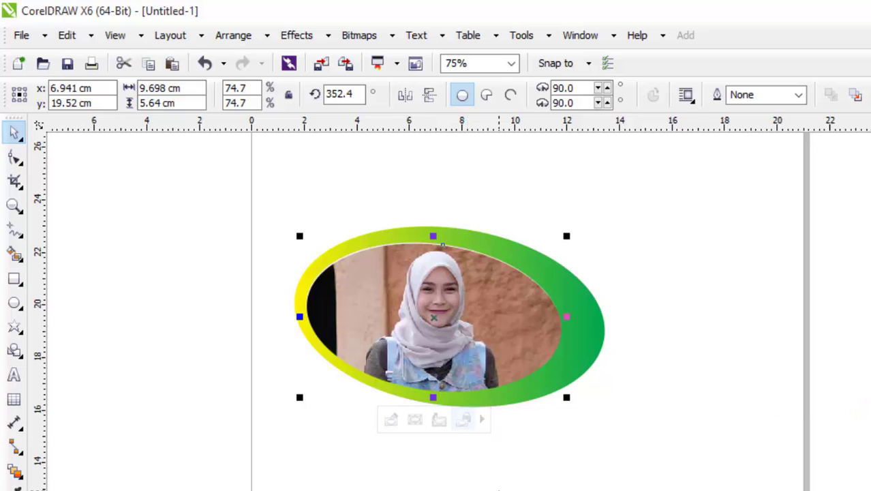
{"action": "key", "text": "Up"}
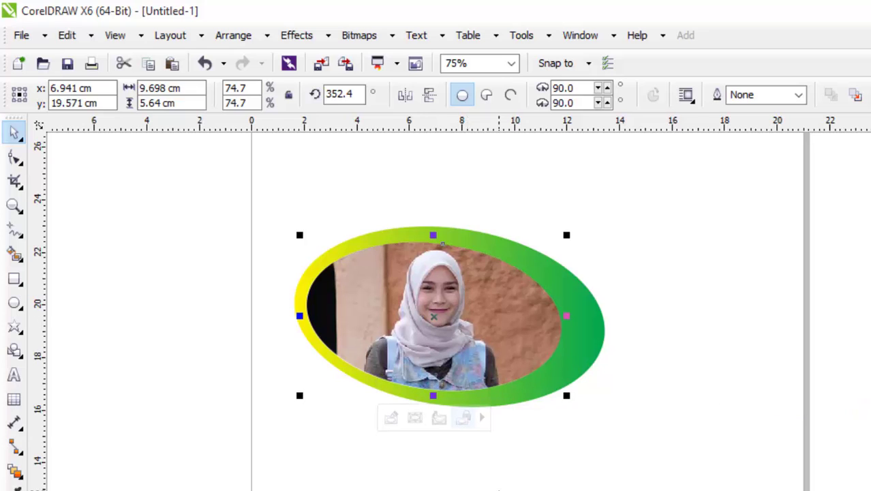
{"action": "key", "text": "Escape"}
Select the photo ellipse together with the gradient ring and group them
{"action": "mouse_move", "coordinate": [208, 200]}
{"action": "left_mouse_down"}
{"action": "mouse_move", "coordinate": [341, 254]}
{"action": "mouse_move", "coordinate": [782, 481]}
{"action": "mouse_move", "coordinate": [678, 488]}
{"action": "left_mouse_up"}
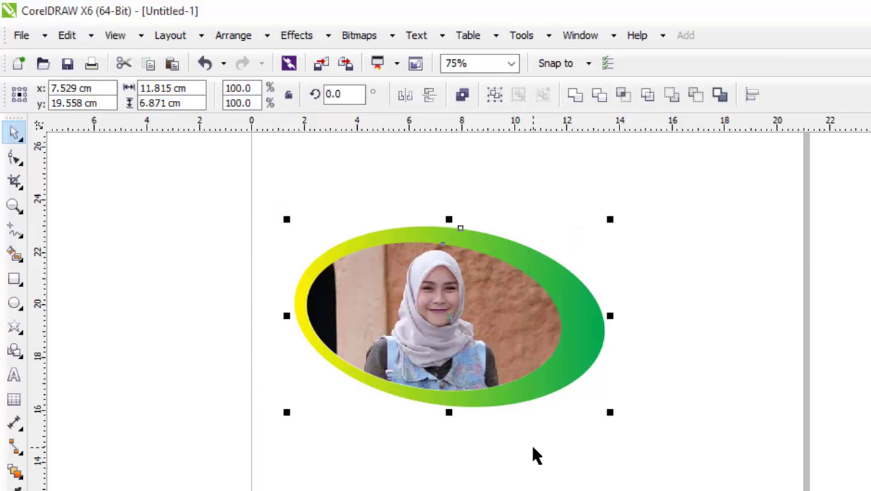
{"action": "left_click", "coordinate": [680, 296]}
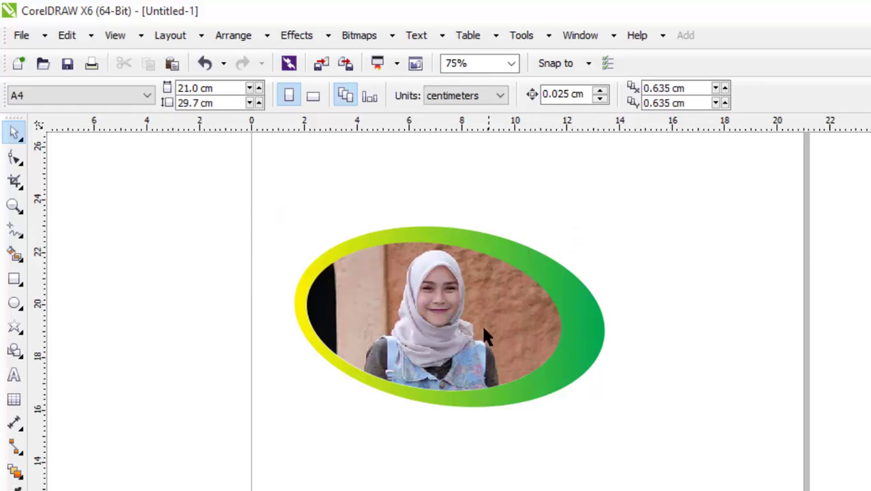
{"action": "left_click_drag", "start_coordinate": [184, 181], "coordinate": [686, 481]}
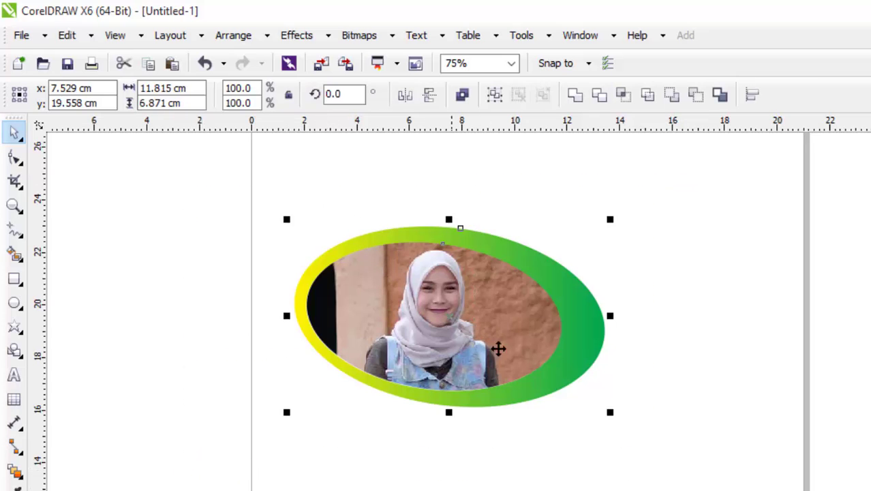
{"action": "left_click", "coordinate": [247, 44]}
{"action": "left_click", "coordinate": [246, 162]}
Copy the grouped oval frame beside the original at about x 18.6, y 20.4 cm and mirror the copy horizontally
{"action": "left_click", "coordinate": [451, 418]}
{"action": "left_click_drag", "start_coordinate": [509, 333], "coordinate": [777, 312]}
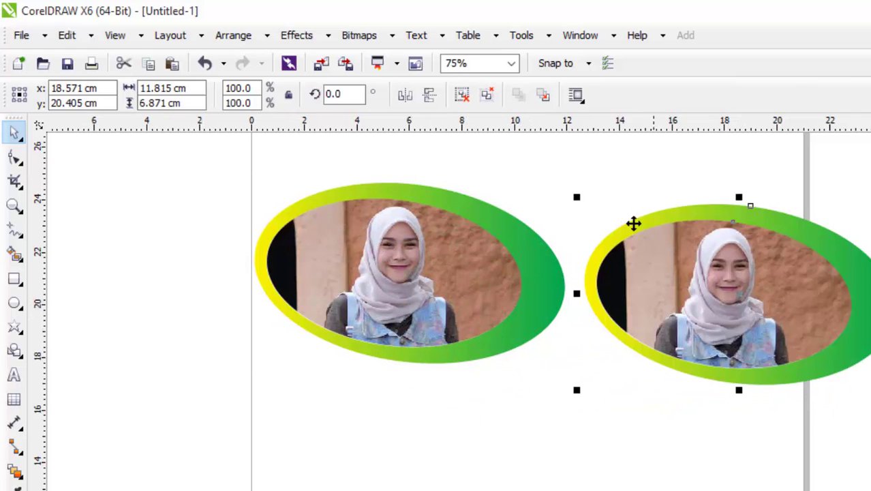
{"action": "left_click", "coordinate": [405, 95]}
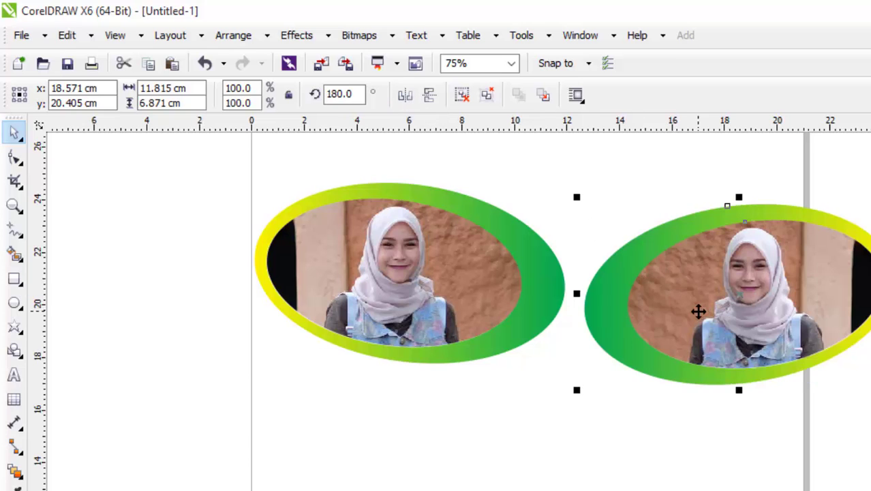
Nudge the mirrored frame level with the original, to about x 18.5, y 21.1 cm, and deselect it
{"action": "key", "text": "Up"}
{"action": "key", "text": "Up"}
{"action": "key", "text": "Up"}
{"action": "key", "text": "Up"}
{"action": "key", "text": "Up"}
{"action": "key", "text": "Up"}
{"action": "key", "text": "Up"}
{"action": "key", "text": "Up"}
{"action": "key", "text": "Up"}
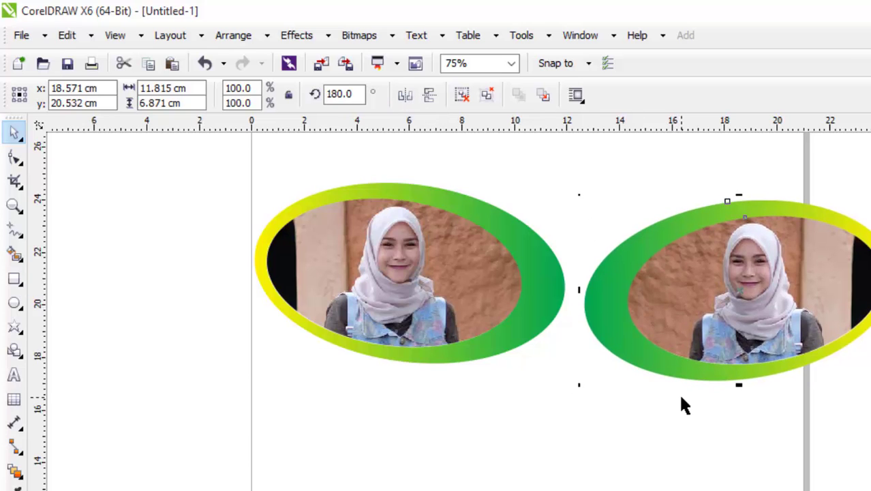
{"action": "key", "text": "Up"}
{"action": "key", "text": "Up"}
{"action": "key", "text": "Up"}
{"action": "key", "text": "Up"}
{"action": "key", "text": "Up"}
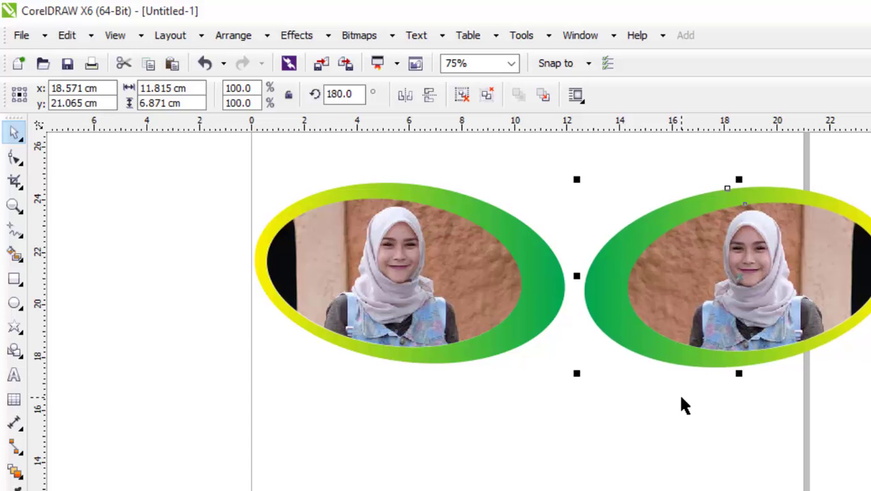
{"action": "key", "text": "Left"}
{"action": "key", "text": "Left"}
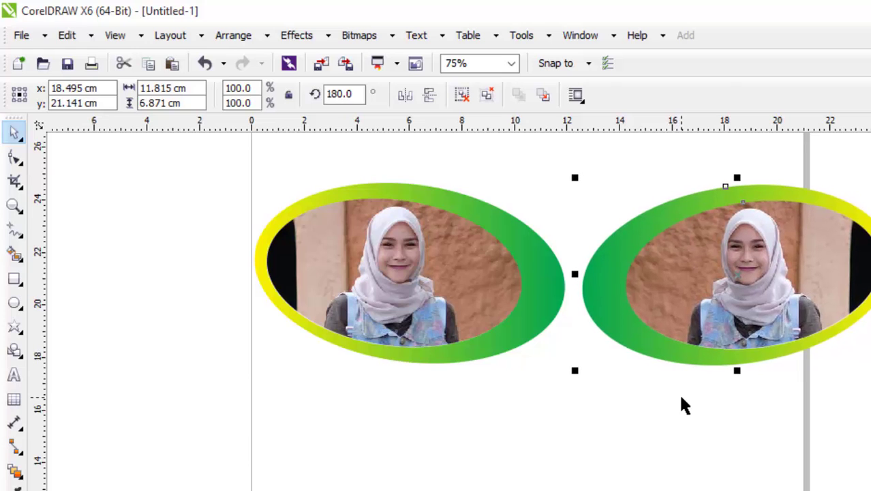
{"action": "left_click", "coordinate": [656, 440]}
Scale both oval frames down together to about 19 cm overall width so they fit on the page, and deselect them
{"action": "scroll", "coordinate": [658, 450], "scroll_direction": "down", "scroll_amount": 2}
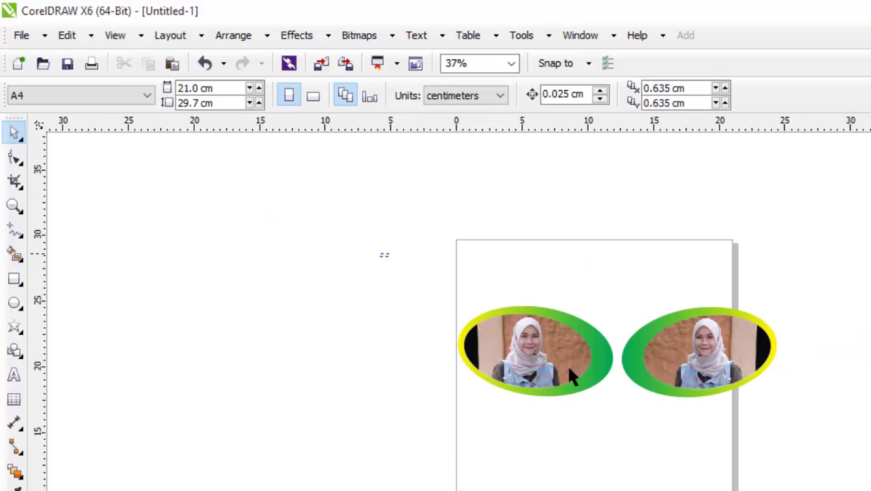
{"action": "key", "text": "ctrl+a"}
{"action": "left_click_drag", "start_coordinate": [783, 384], "coordinate": [711, 362]}
{"action": "left_click", "coordinate": [632, 432]}
{"action": "scroll", "coordinate": [583, 334], "scroll_direction": "up", "scroll_amount": 2}
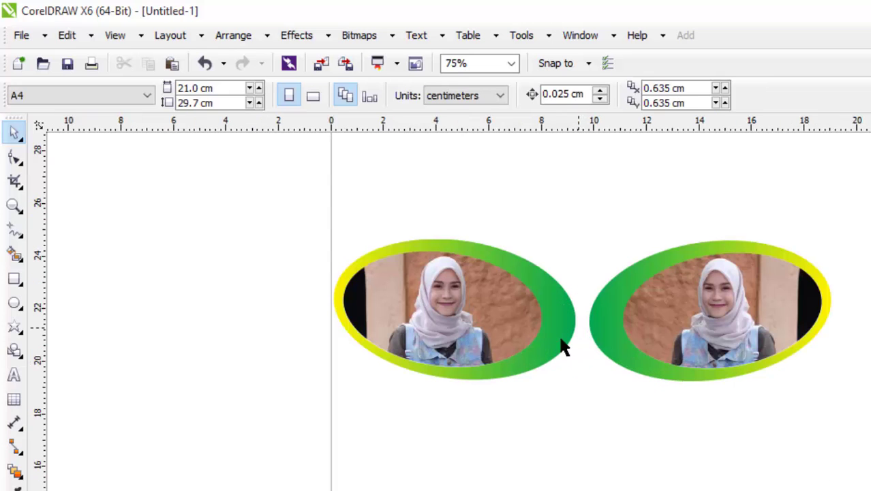